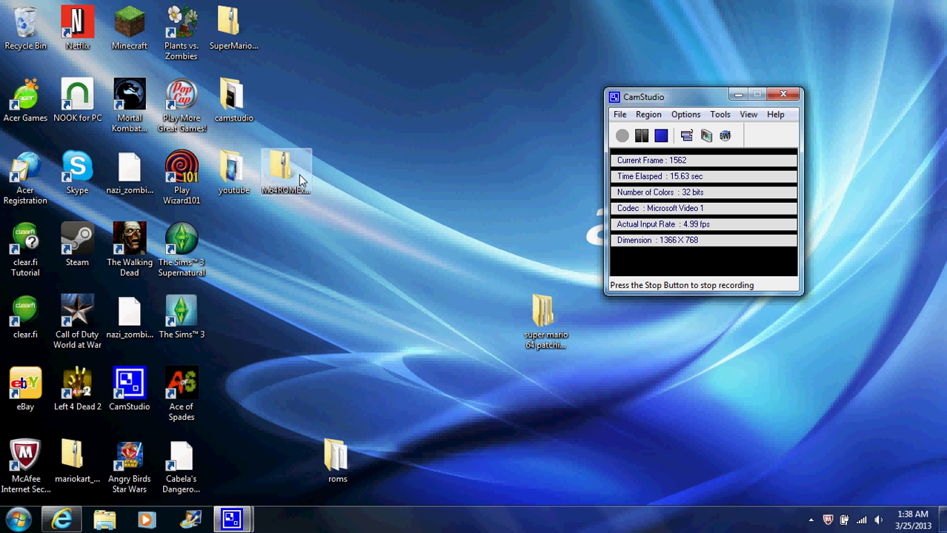
Step: Look through the contents of the M64ROMExtender1.2b archive and the super mario 64 patching tools and roms desktop folders, closing each window
double_click(299, 178)
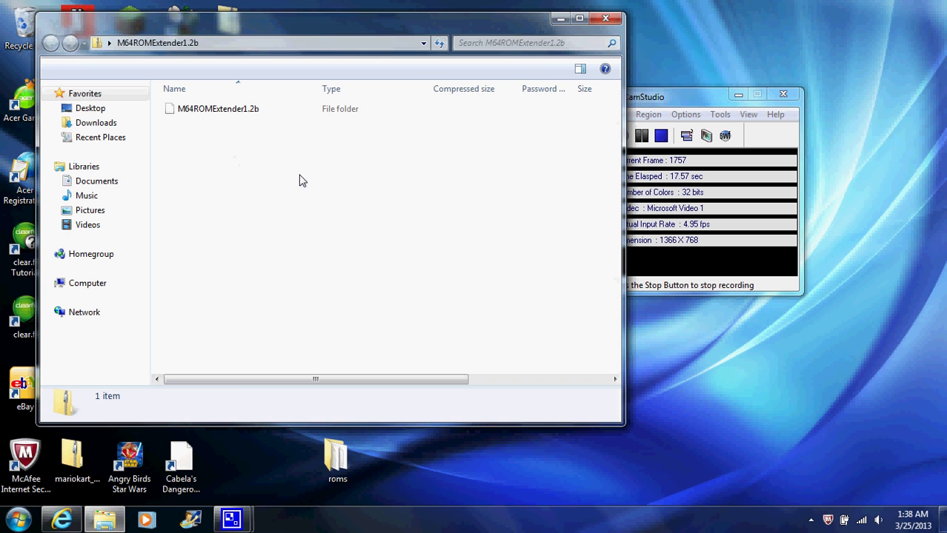
click(604, 19)
double_click(524, 331)
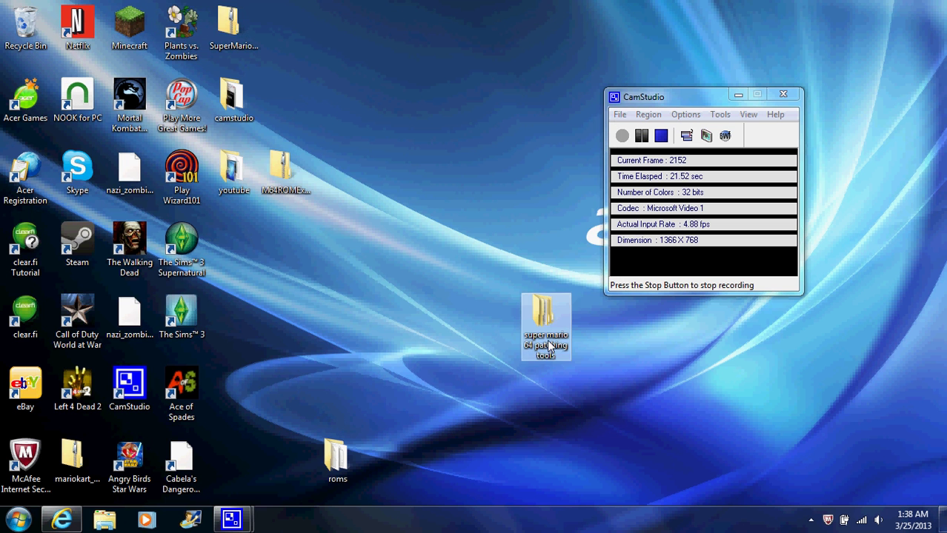
double_click(347, 117)
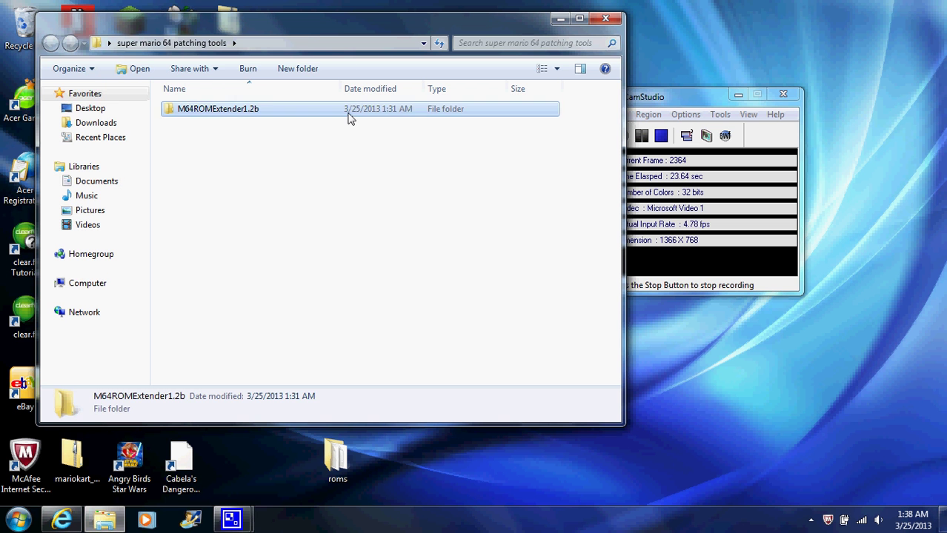
click(598, 21)
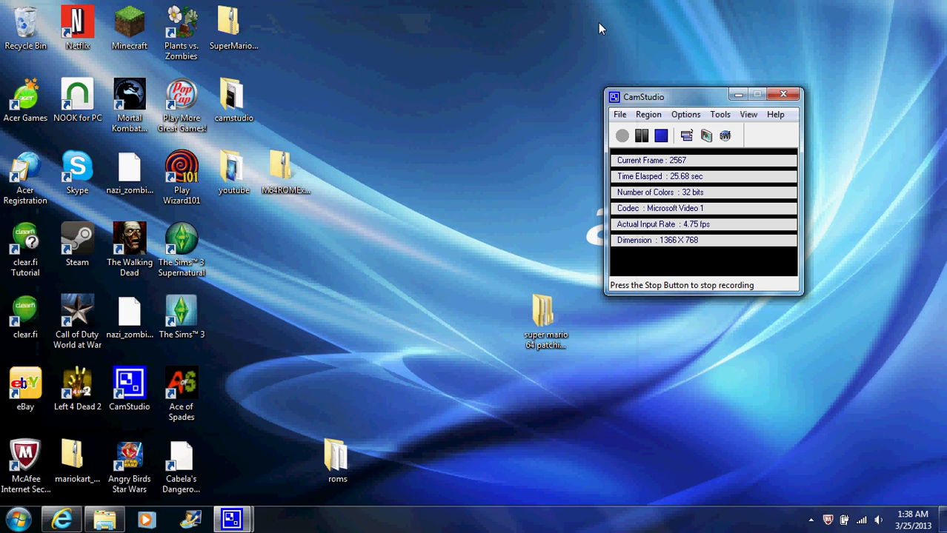
double_click(344, 478)
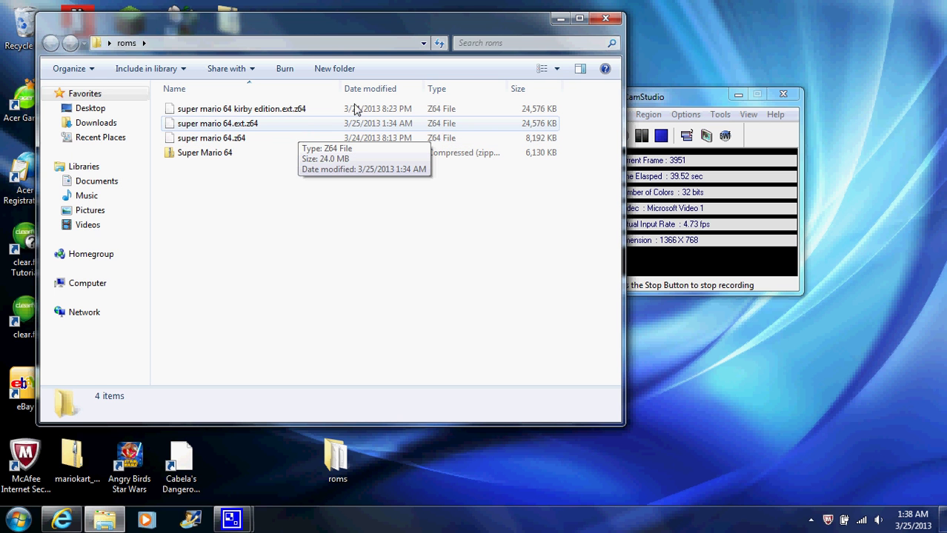
click(606, 19)
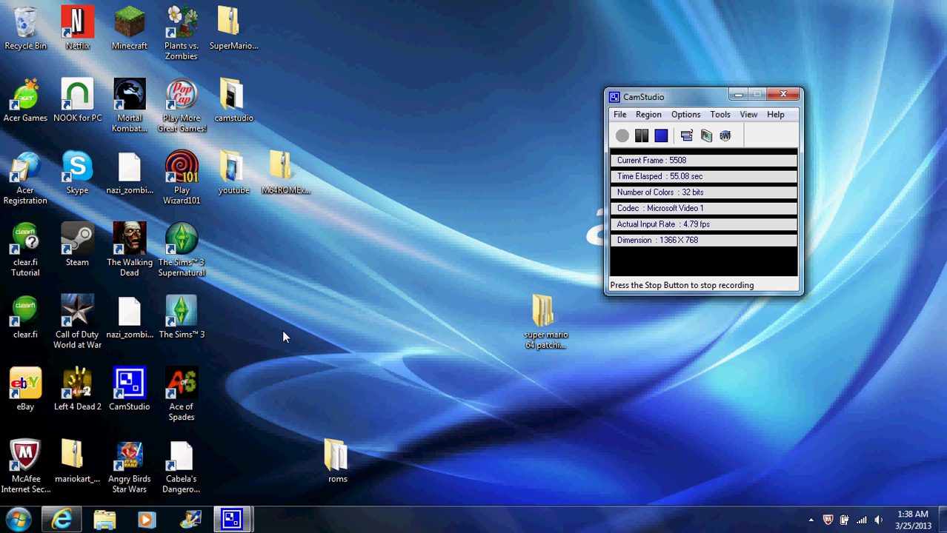
Step: Launch Project64 1.6 and open the ROM super mario 64.ext.z64 from the roms folder
click(18, 522)
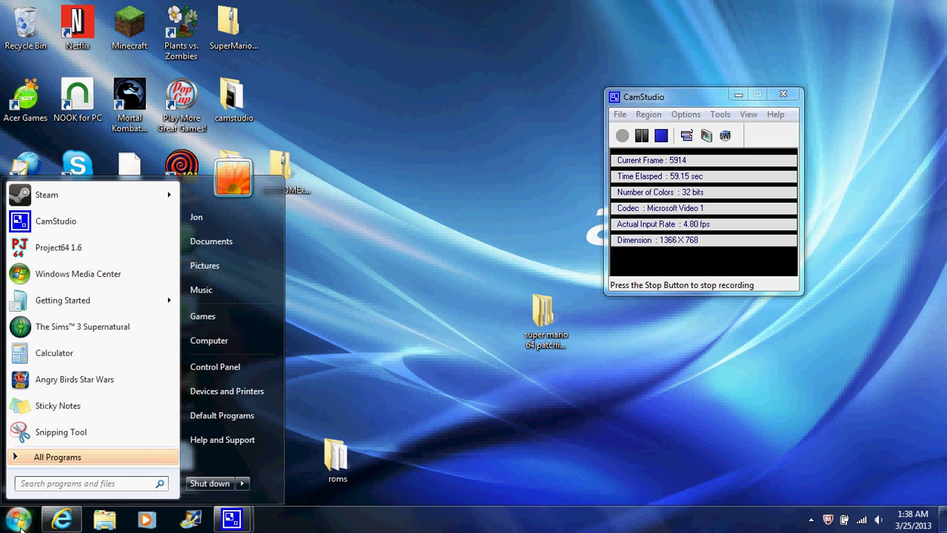
text(pro)
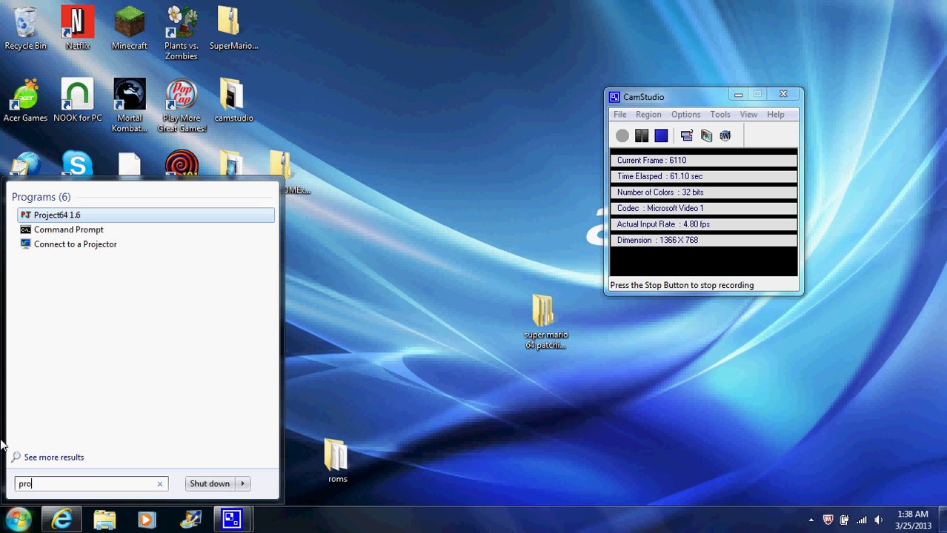
click(164, 217)
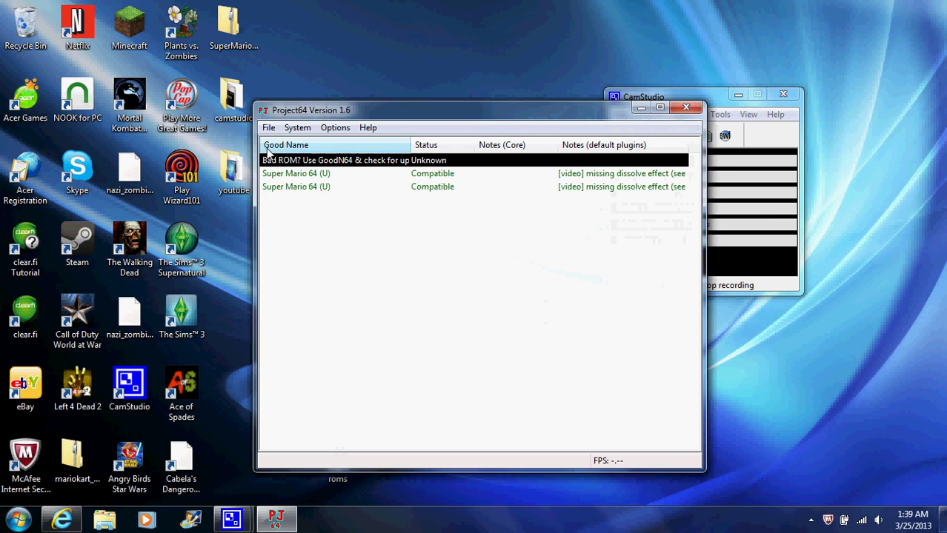
click(269, 128)
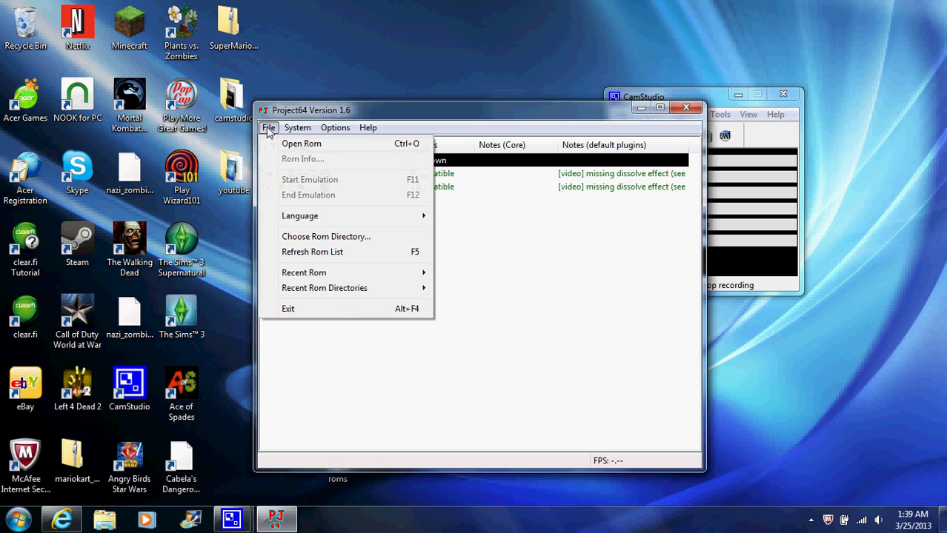
click(312, 143)
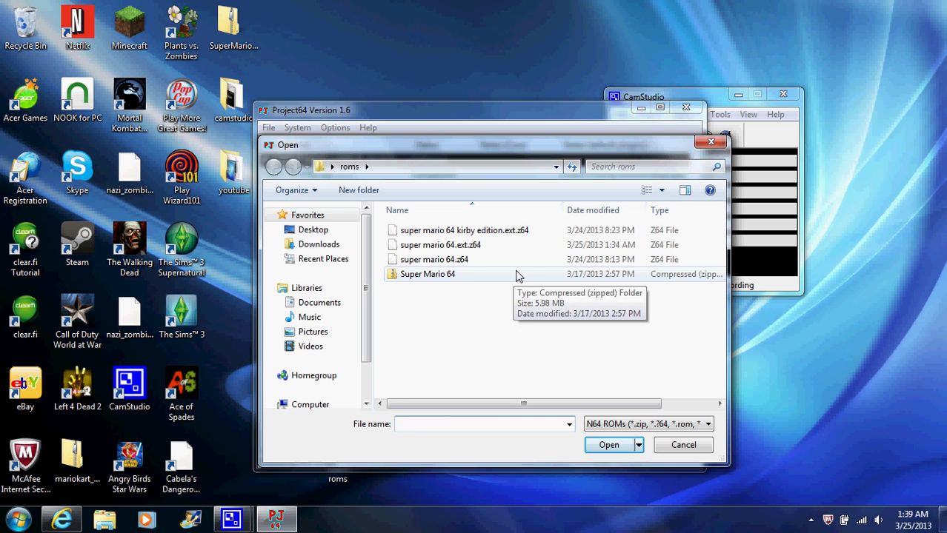
click(539, 249)
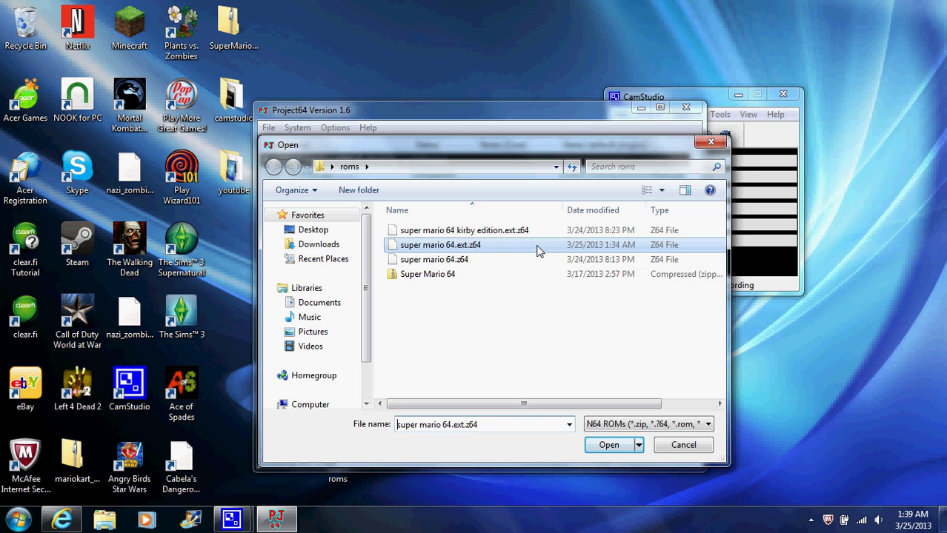
double_click(538, 249)
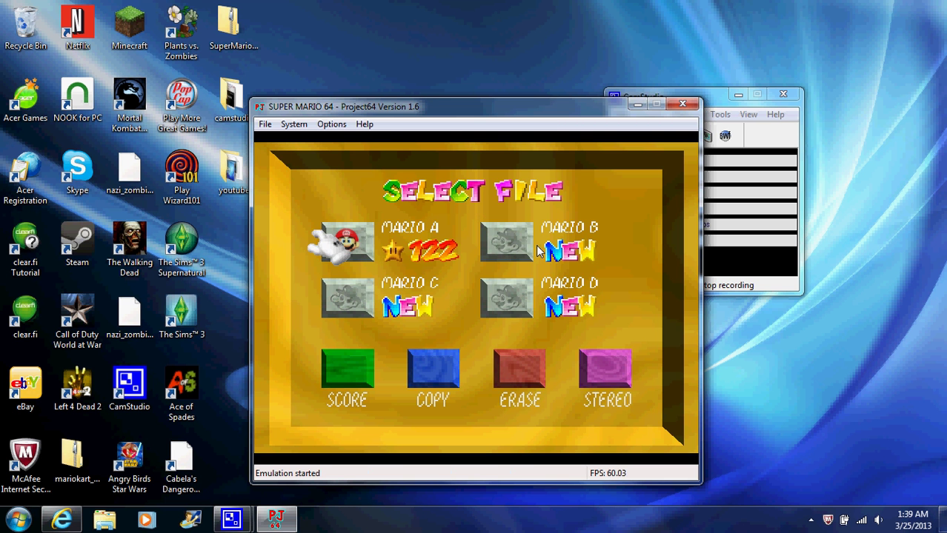
Step: Start the Mario A save file, move Mario around the castle grounds to test the extended ROM, and close the emulator
key(x)
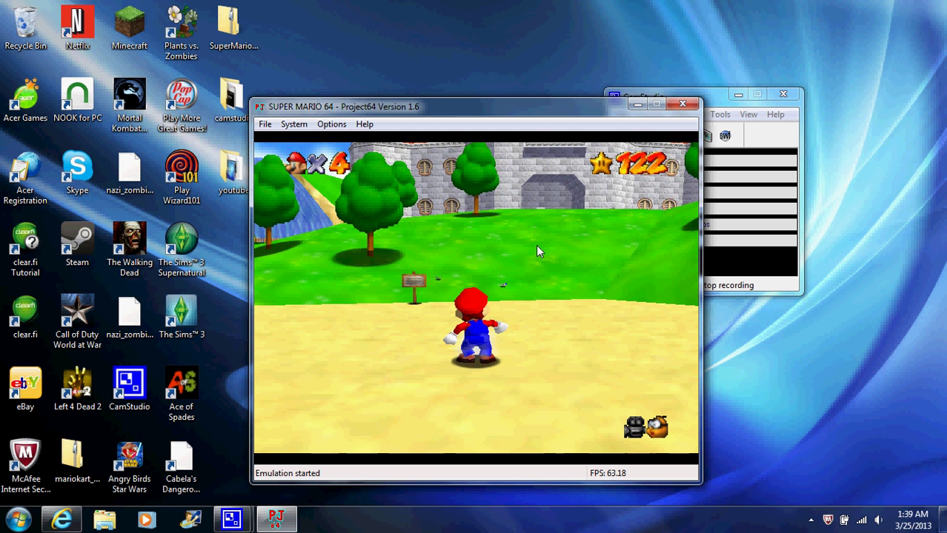
key(x)
key(Right)
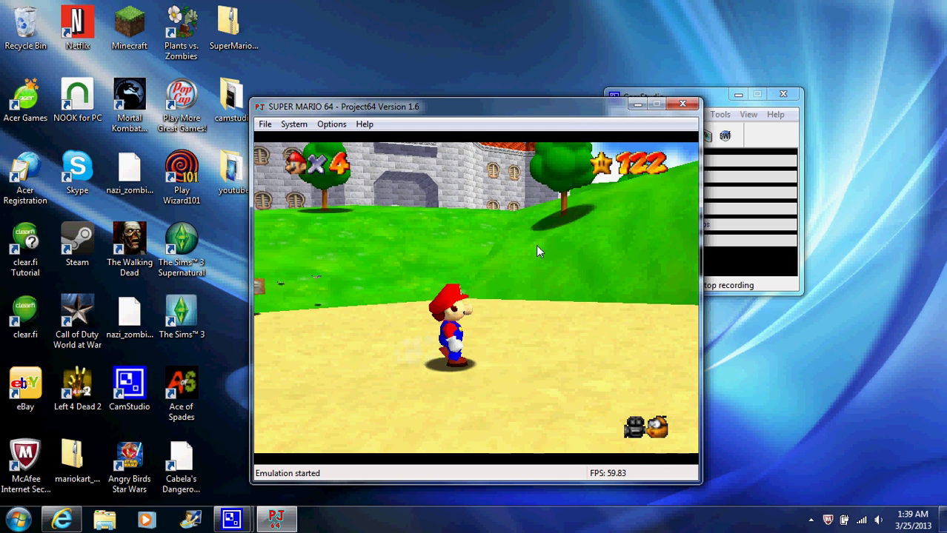
key(x)
key(x)
key(Left)
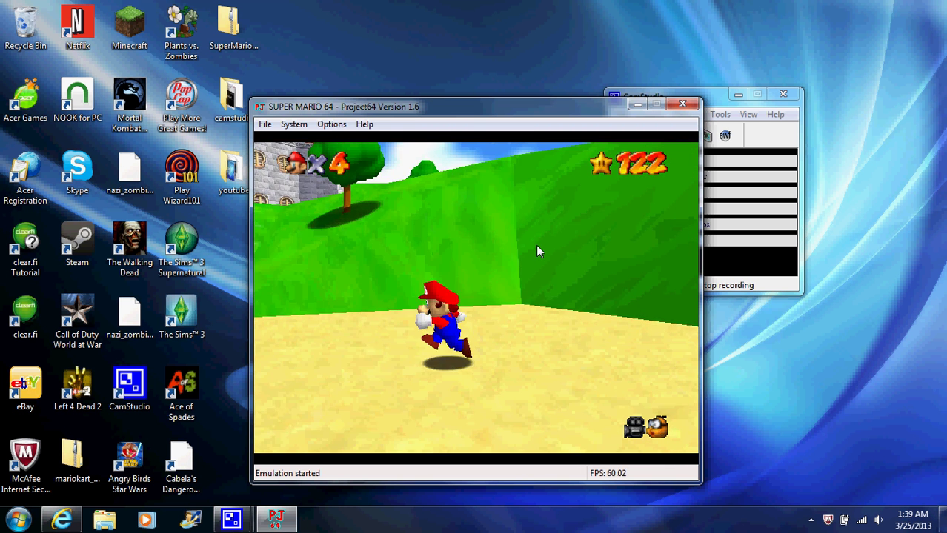
key(Right)
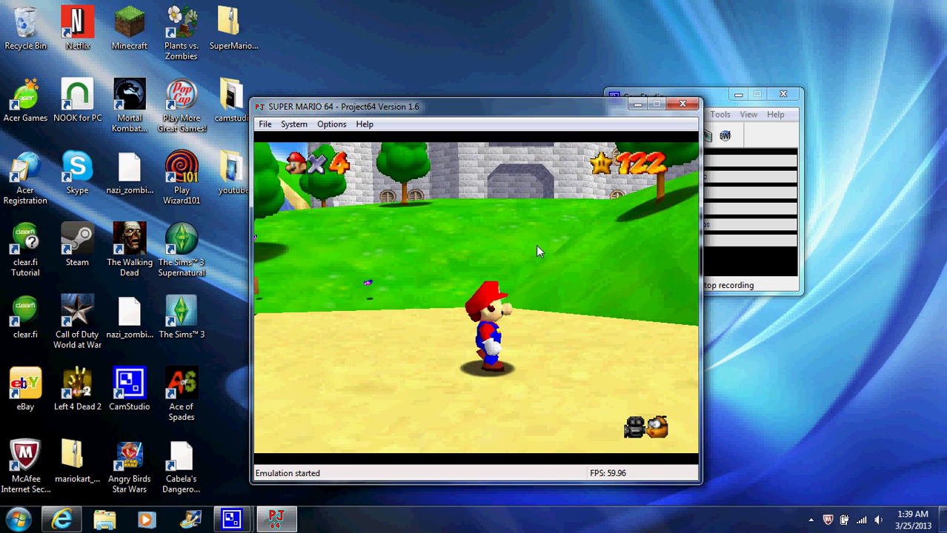
key(Down)
key(Down)
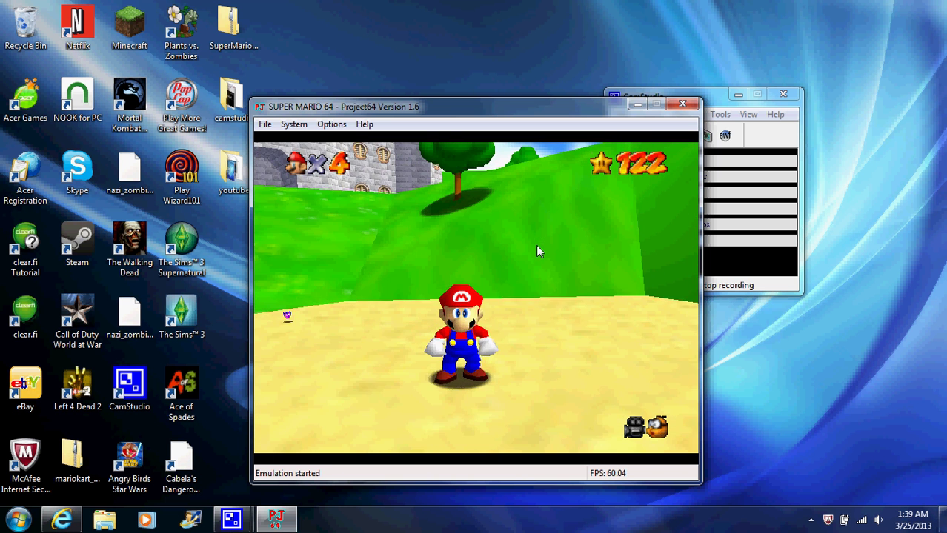
key(Down)
key(Down)
key(Right)
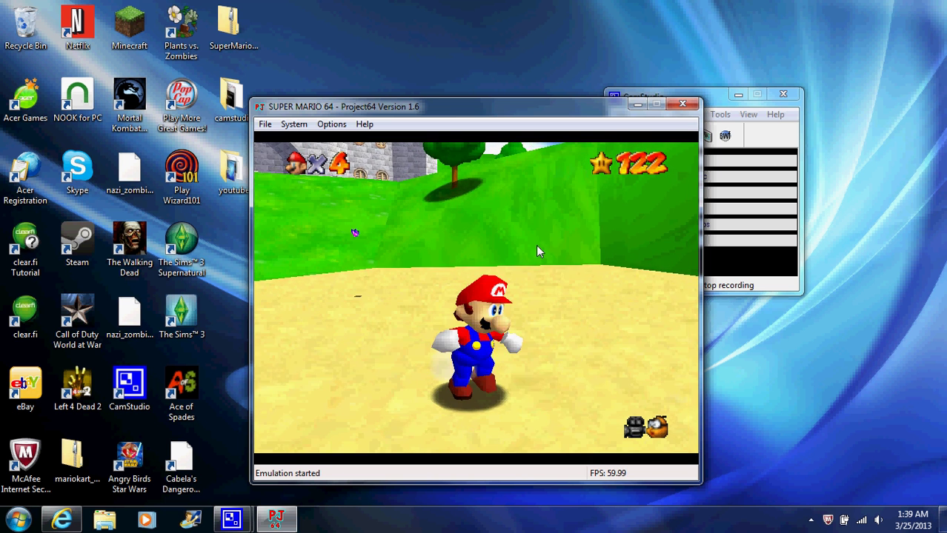
key(Up)
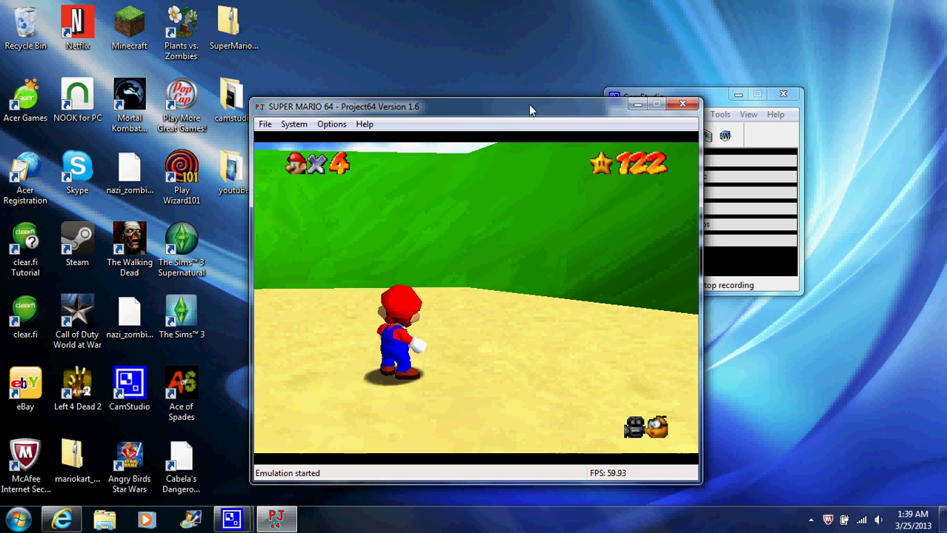
click(677, 102)
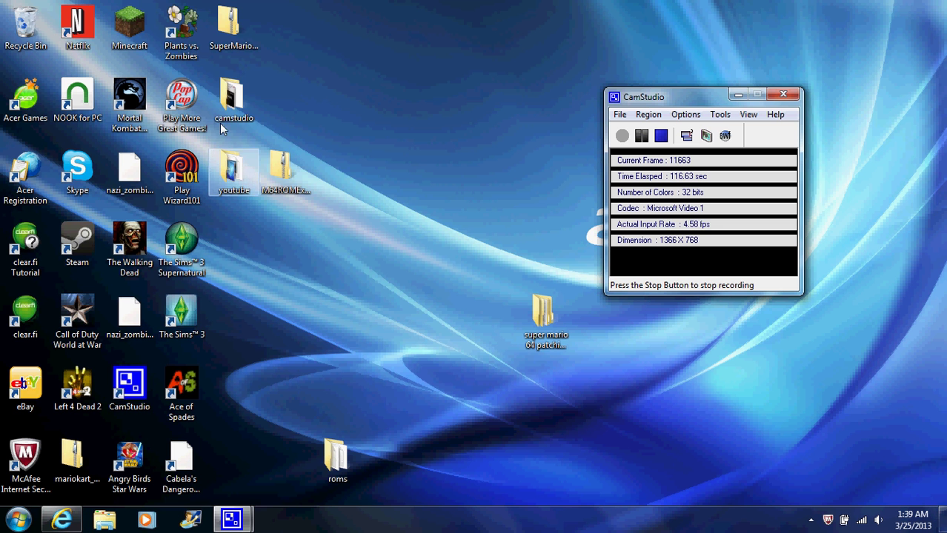
Step: Open the readme inside the SuperMario64KirbyEditionV11 archive and read its Setup section on patching the hack to the ROM
double_click(237, 49)
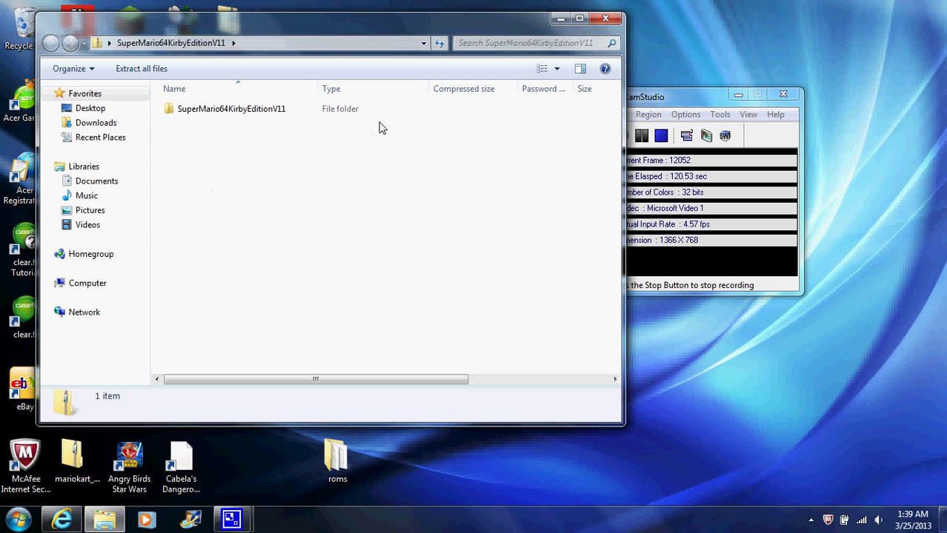
double_click(388, 112)
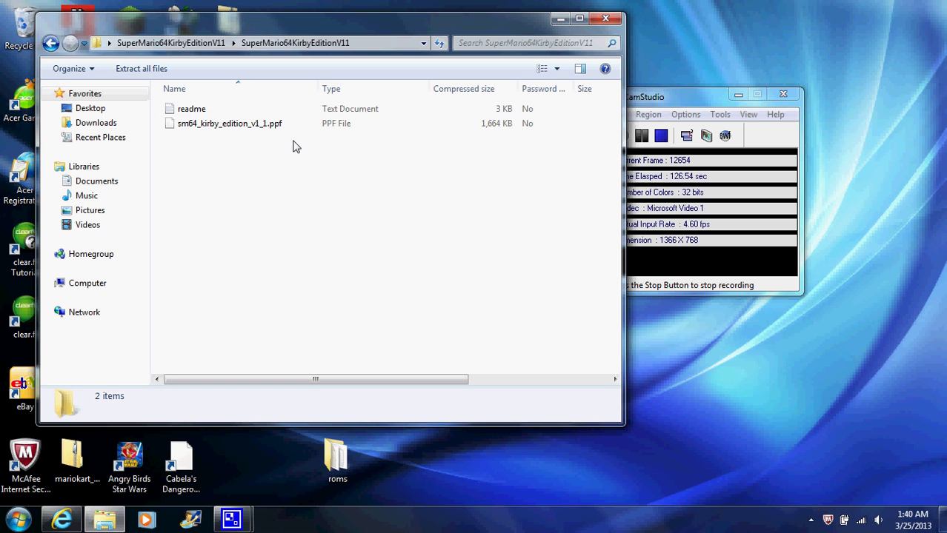
double_click(393, 112)
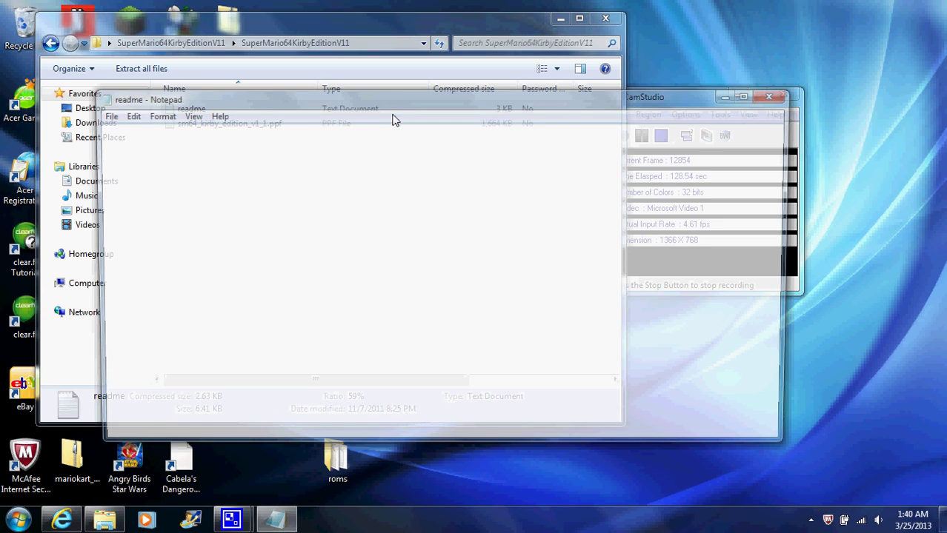
scroll(315, 228, down, 3)
scroll(315, 227, down, 3)
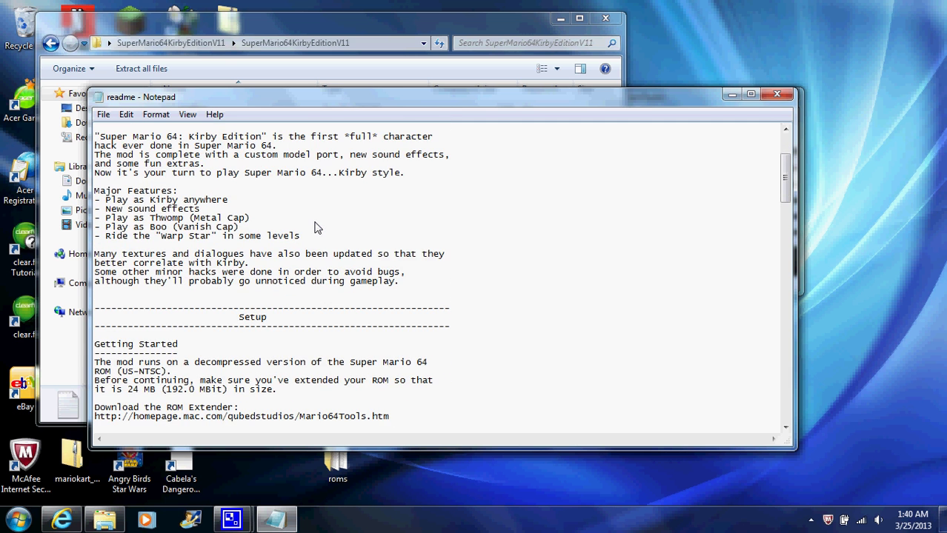
scroll(315, 227, down, 2)
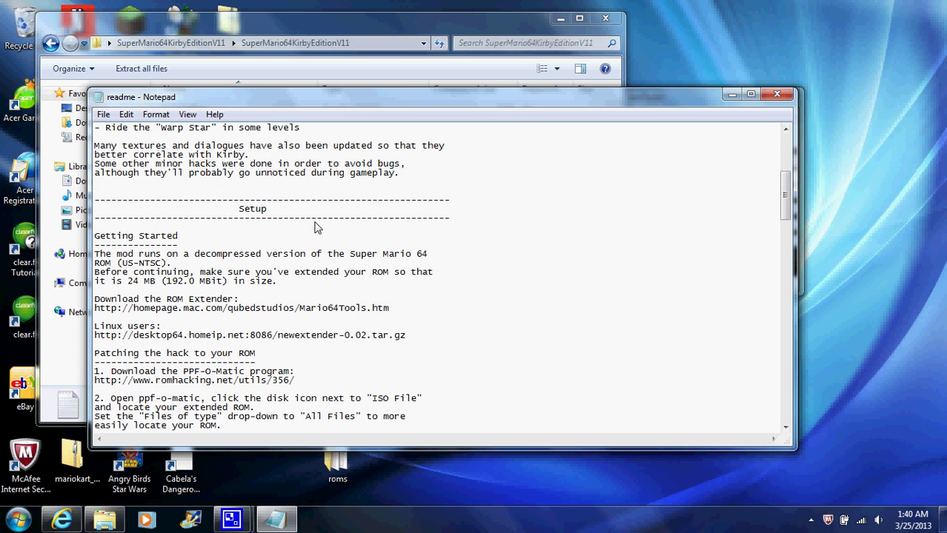
scroll(315, 228, down, 1)
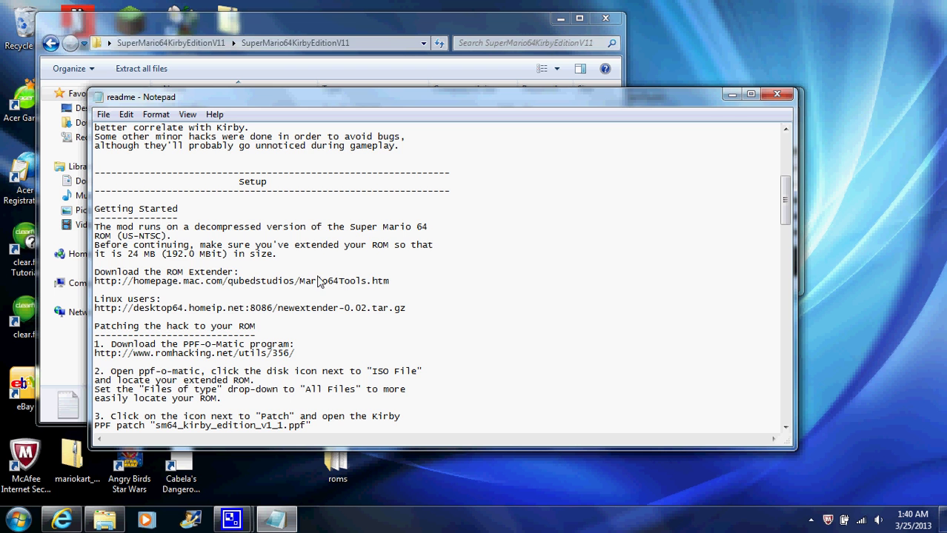
scroll(204, 315, down, 2)
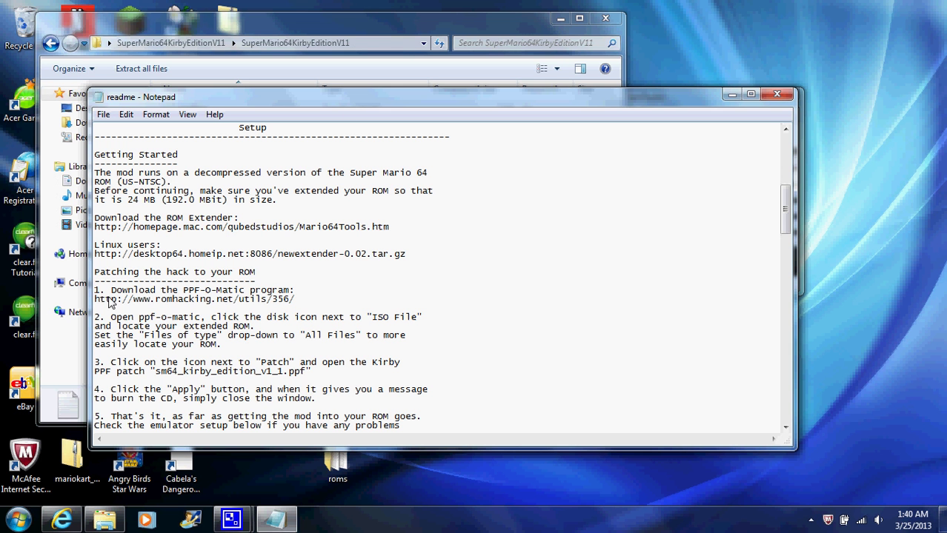
Step: Copy the PPF-O-Matic download URL from the readme, and close the readme and the archive window
drag(96, 301, 269, 310)
key(ctrl+c)
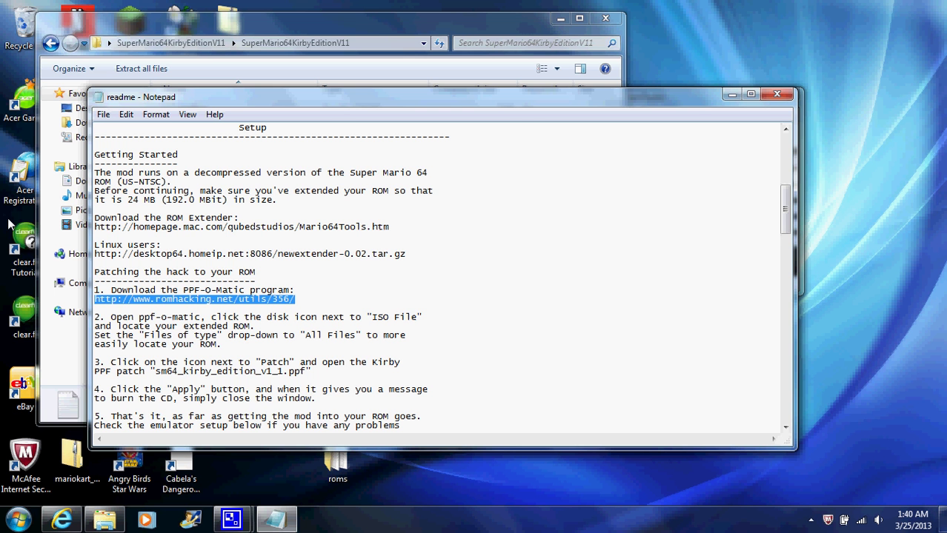
click(778, 97)
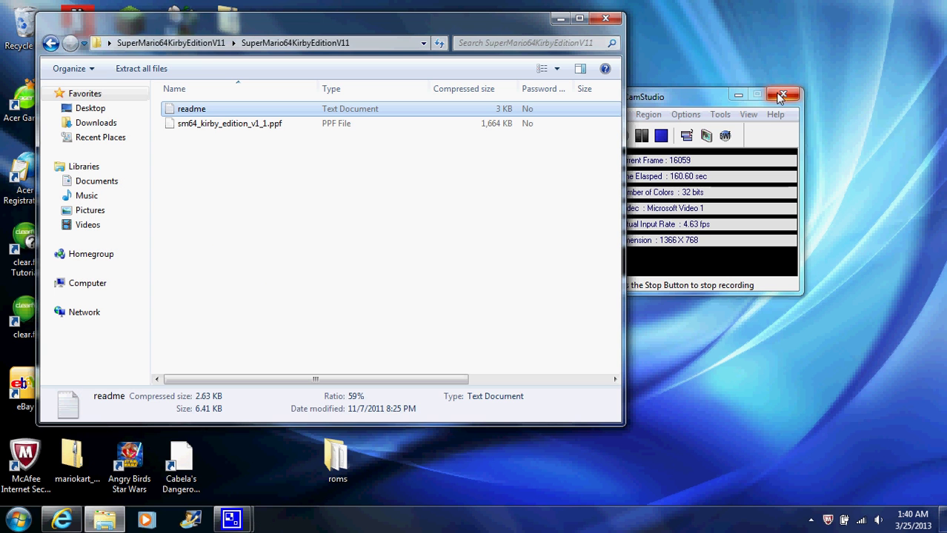
click(607, 20)
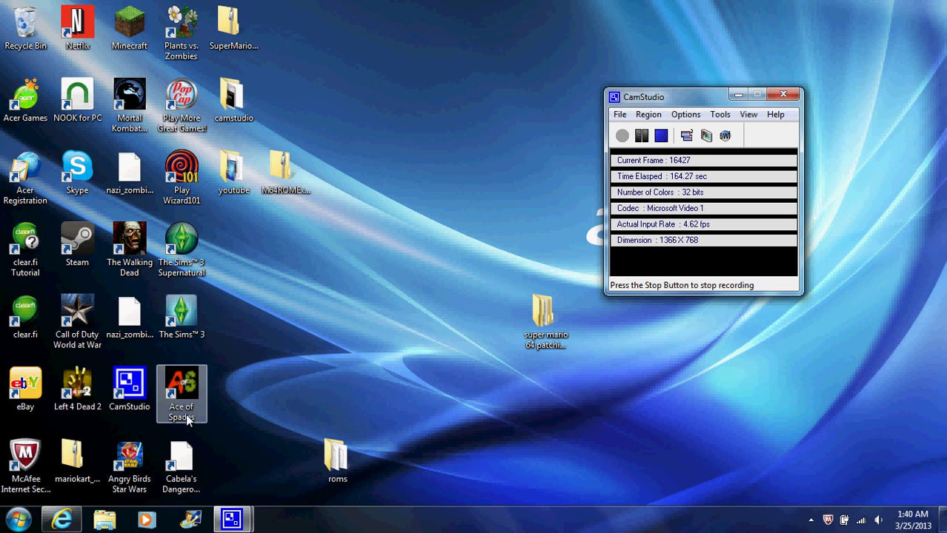
click(61, 520)
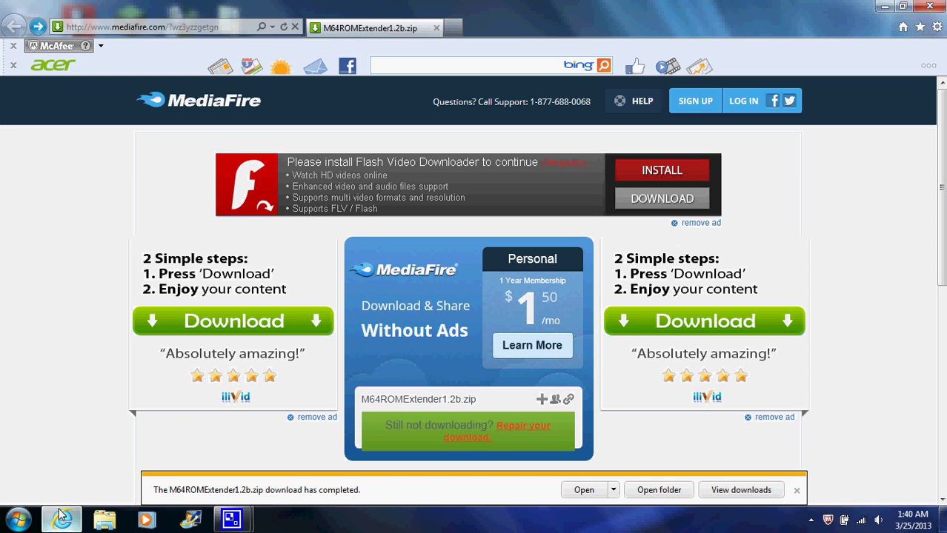
click(163, 30)
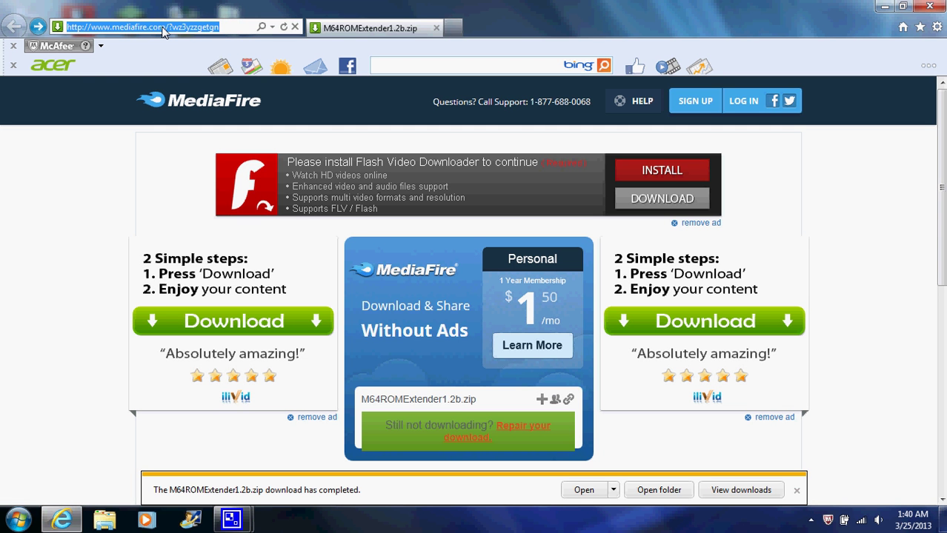
key(ctrl+v)
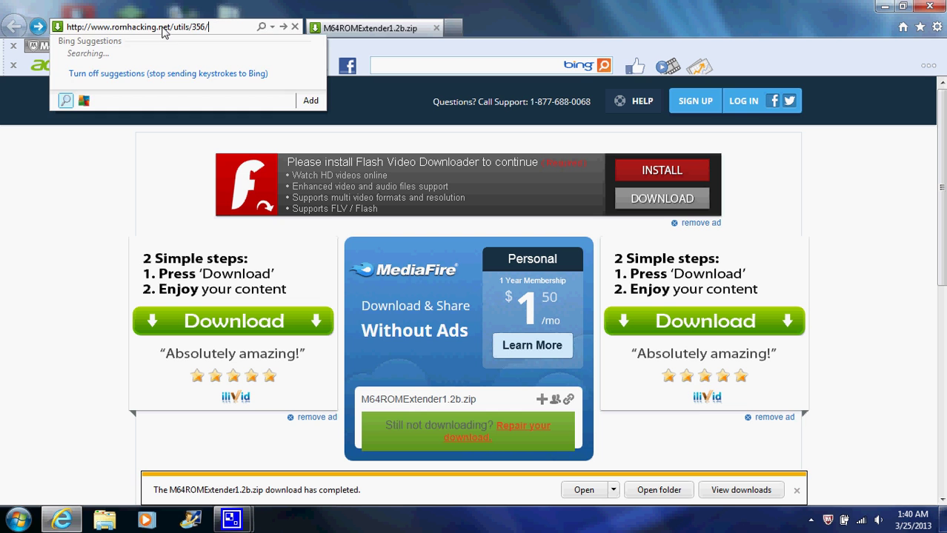
key(Return)
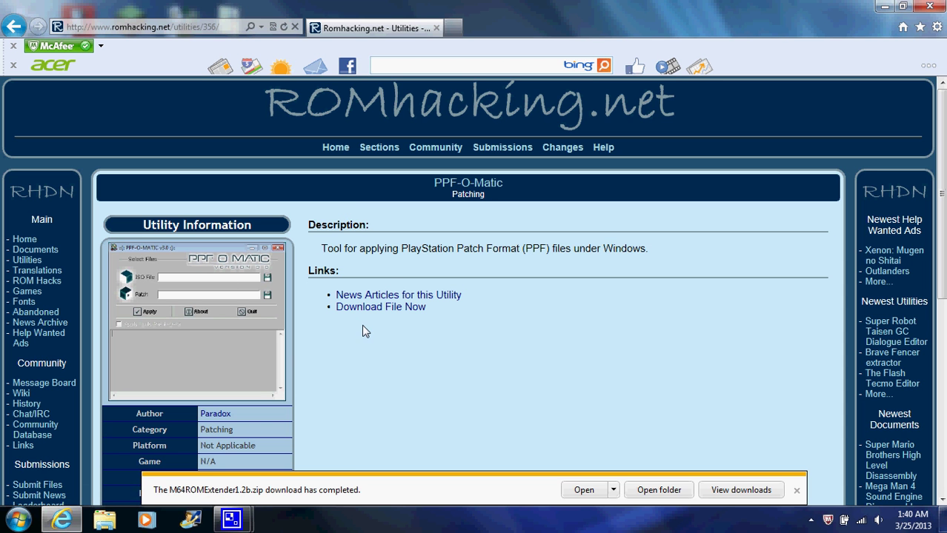
Step: Download the PPF-O-Matic archive pdx-pom3.zip into the super mario 64 patching tools folder and close the browser
click(400, 312)
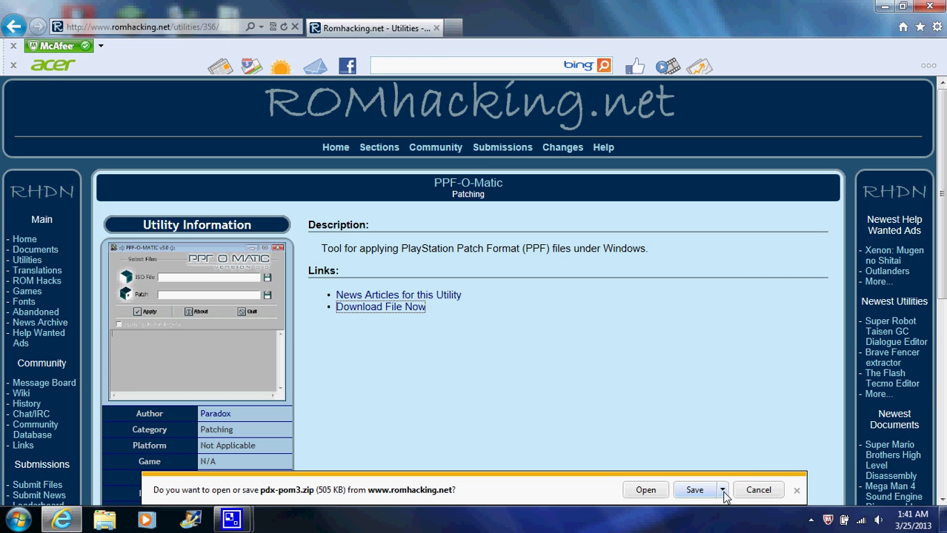
click(723, 490)
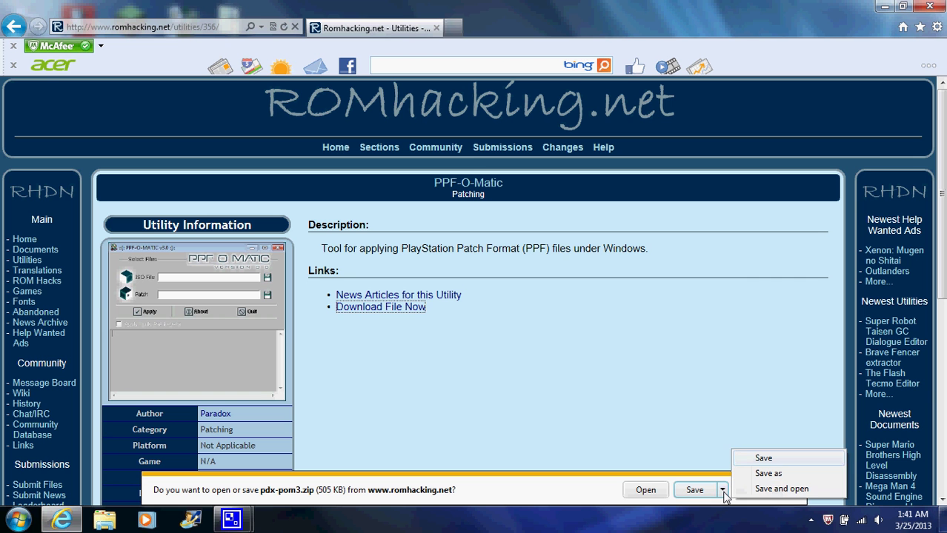
click(771, 474)
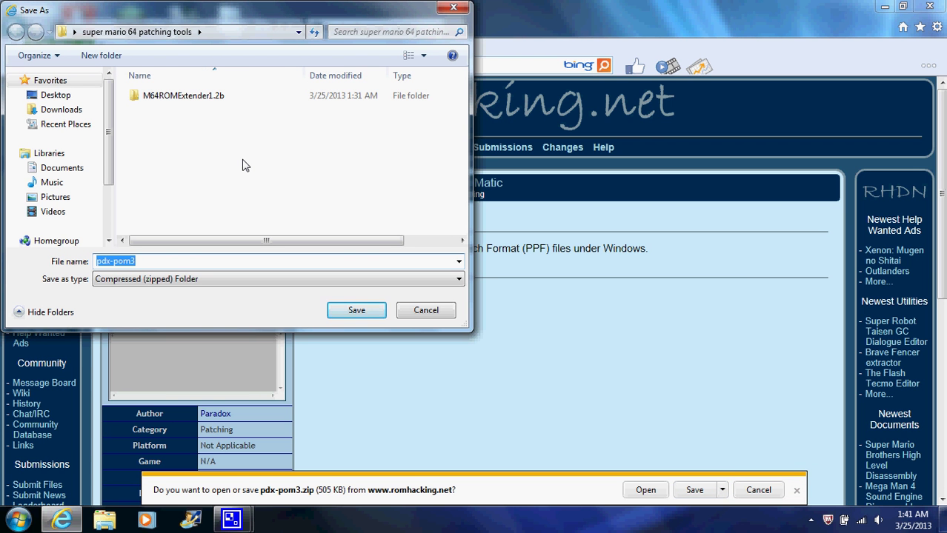
click(362, 310)
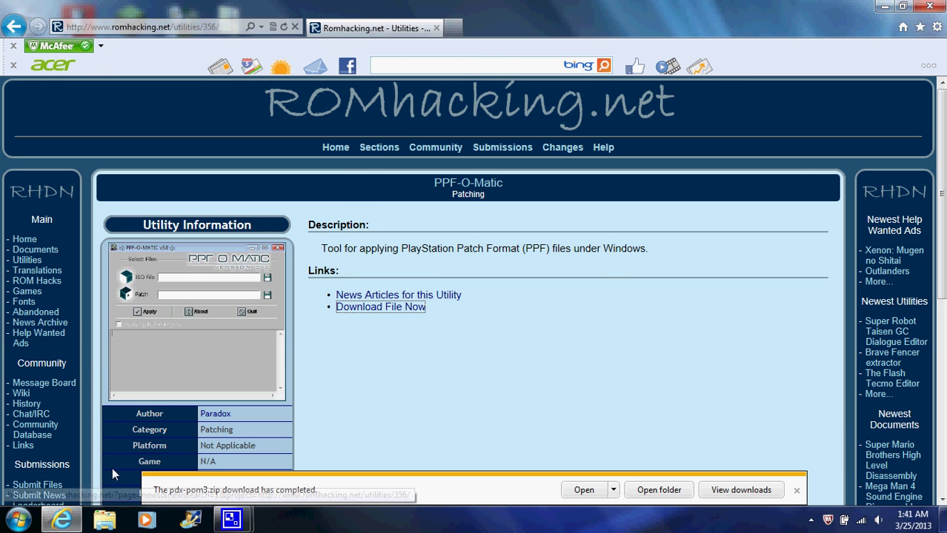
click(929, 6)
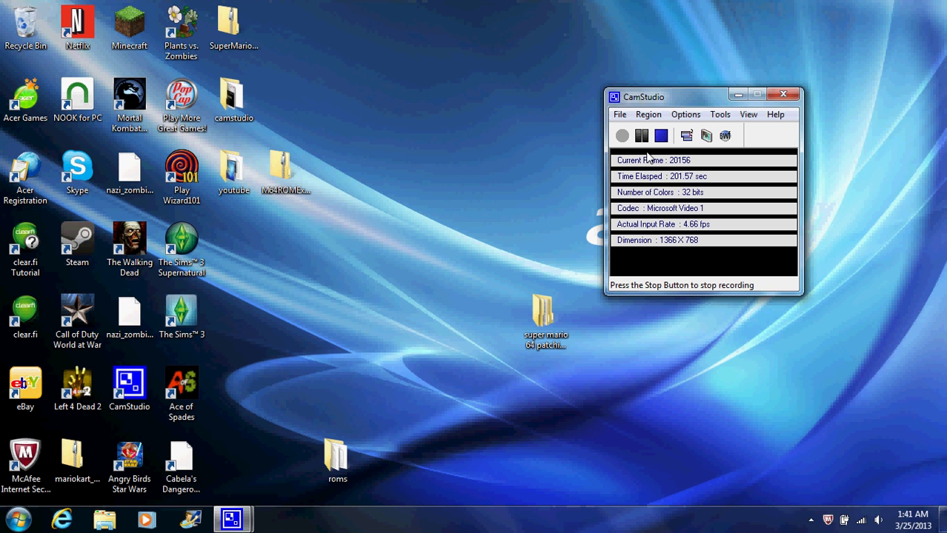
Step: Open the super mario 64 patching tools folder and move the pdx-pom3 archive out of it onto the desktop
click(546, 358)
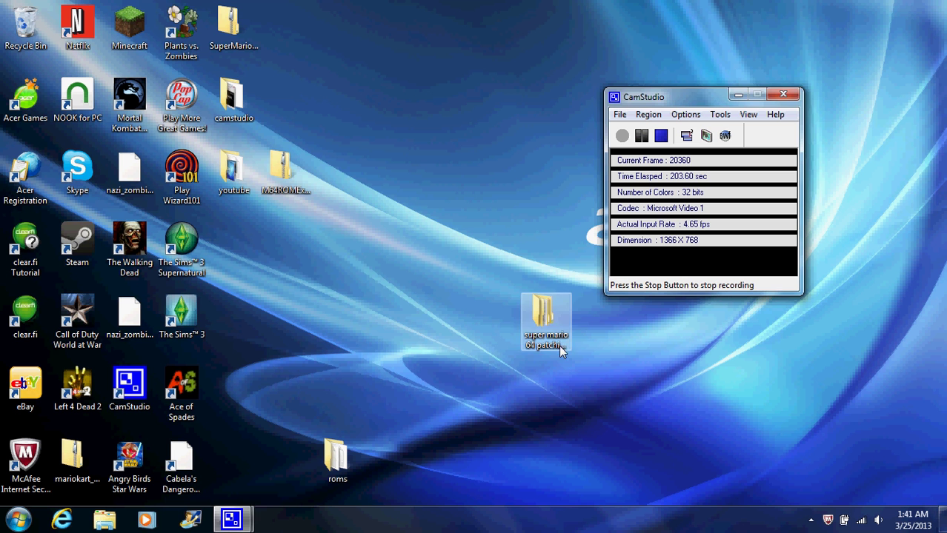
click(561, 350)
key(Return)
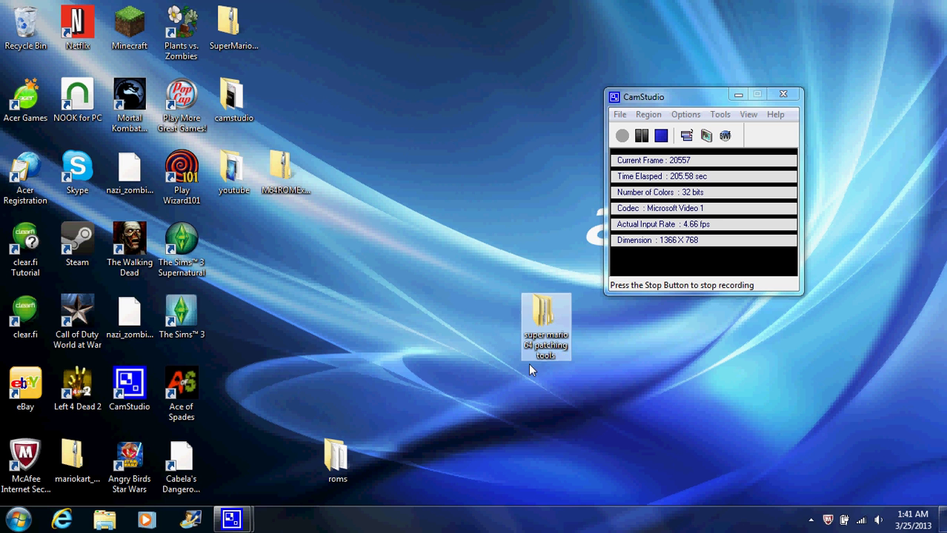
double_click(561, 345)
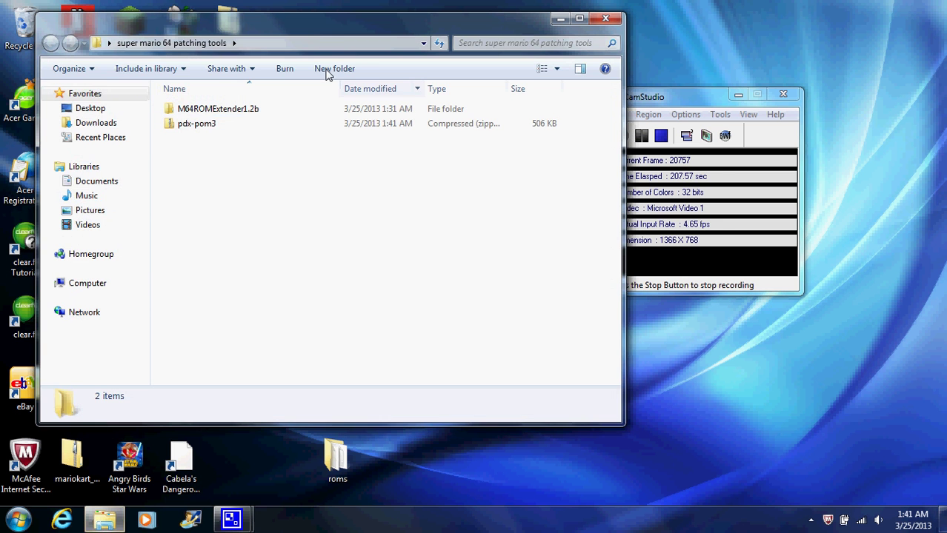
drag(281, 26, 814, 15)
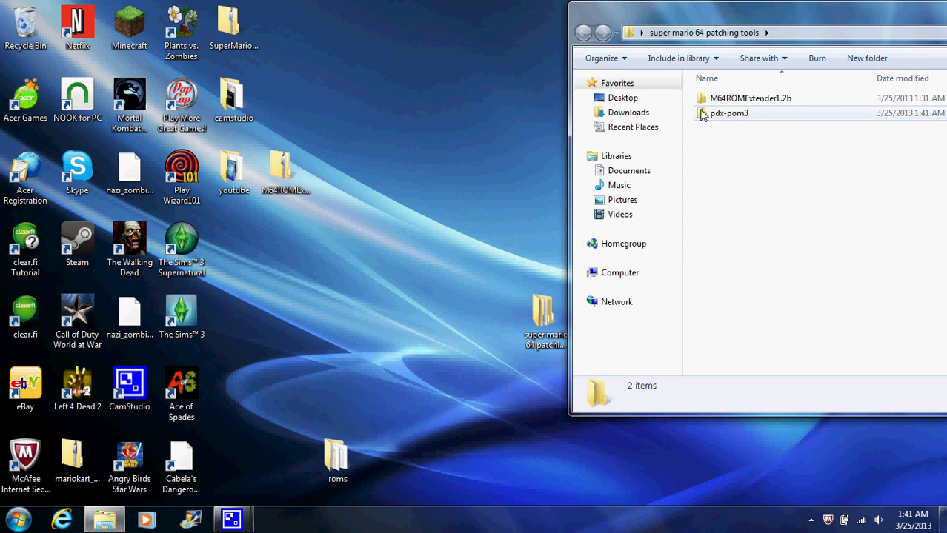
drag(716, 119, 485, 196)
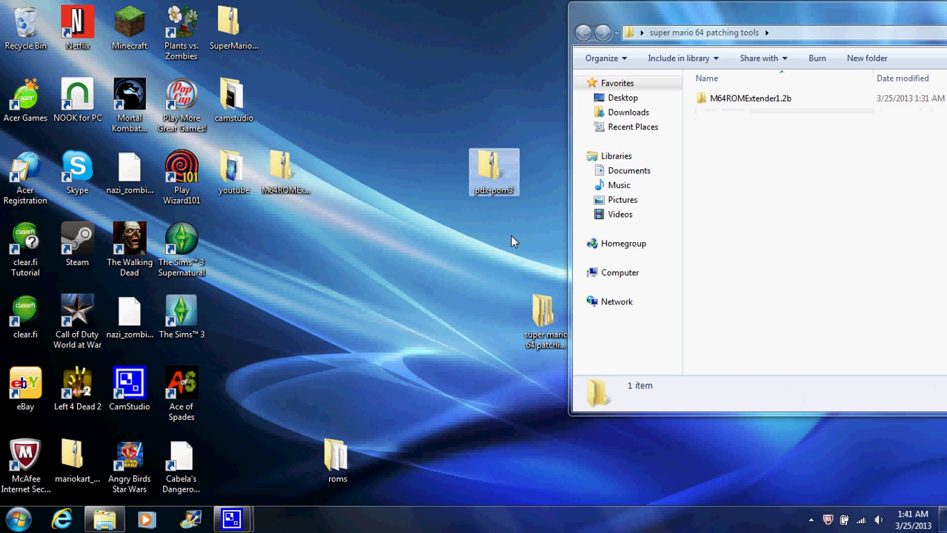
click(463, 260)
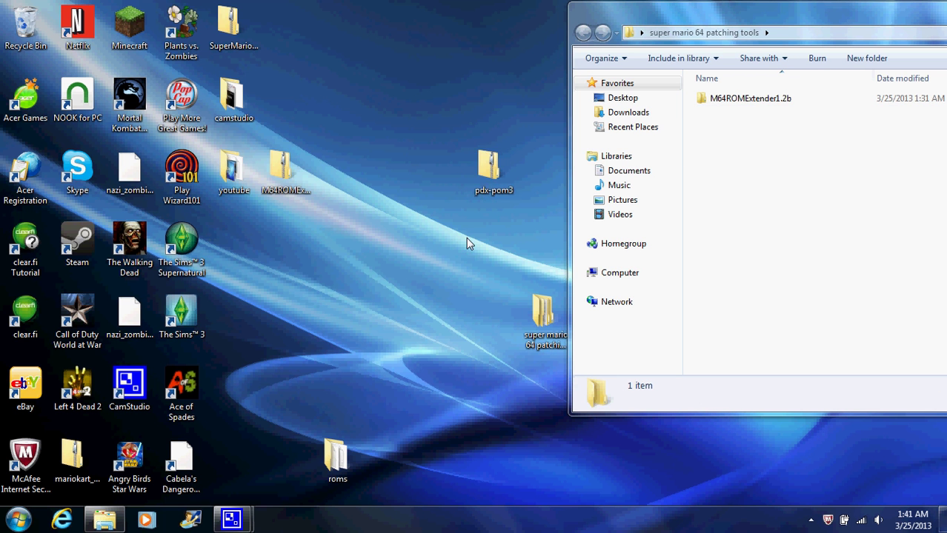
Step: Extract all files of the pdx-pom3 archive into the super mario 64 patching tools folder and close the archive window
double_click(500, 178)
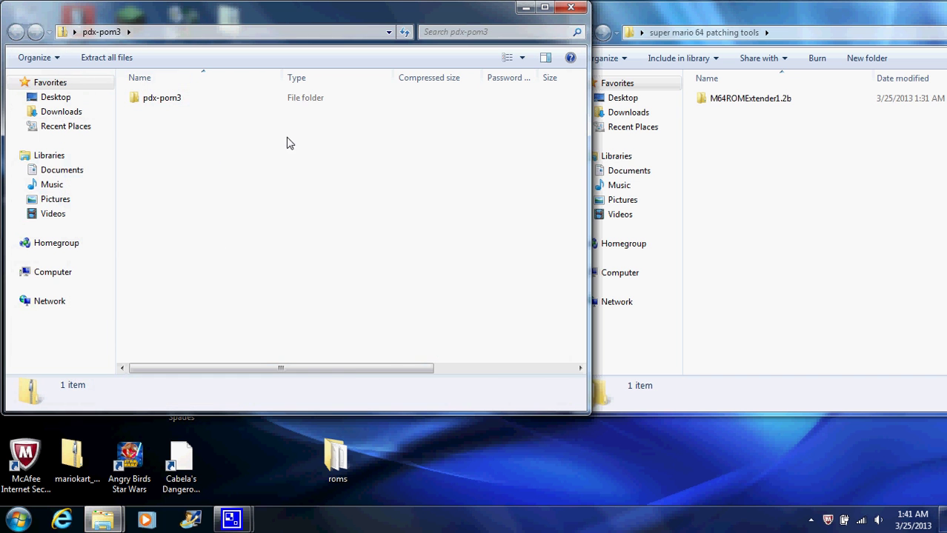
double_click(171, 102)
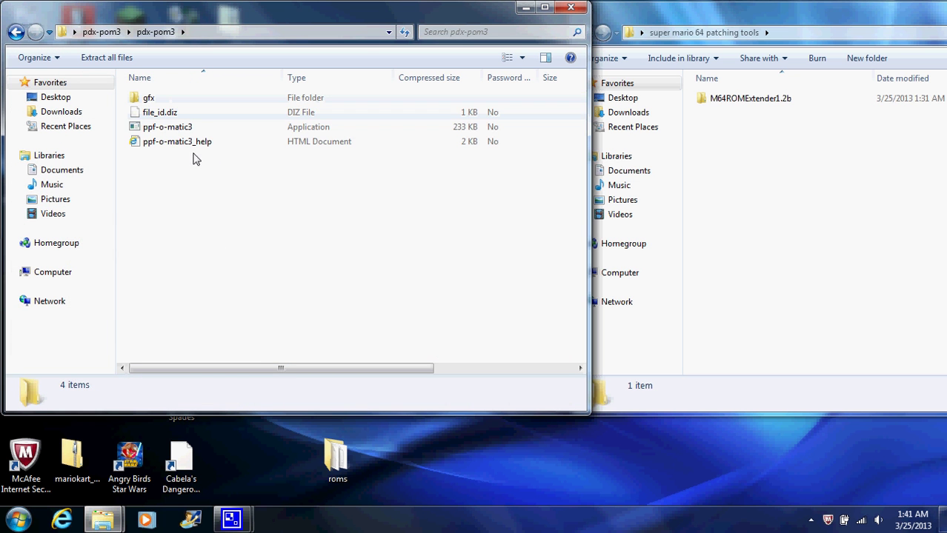
double_click(312, 130)
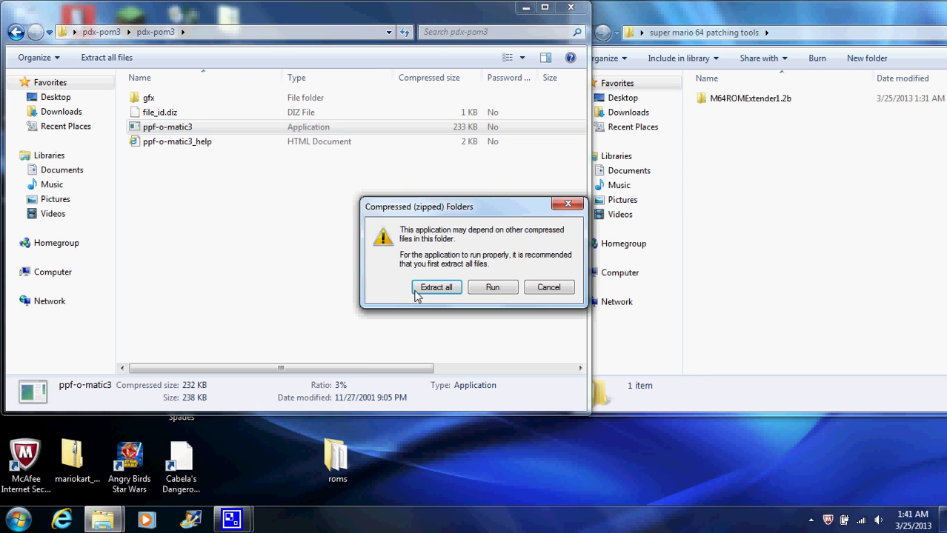
click(437, 290)
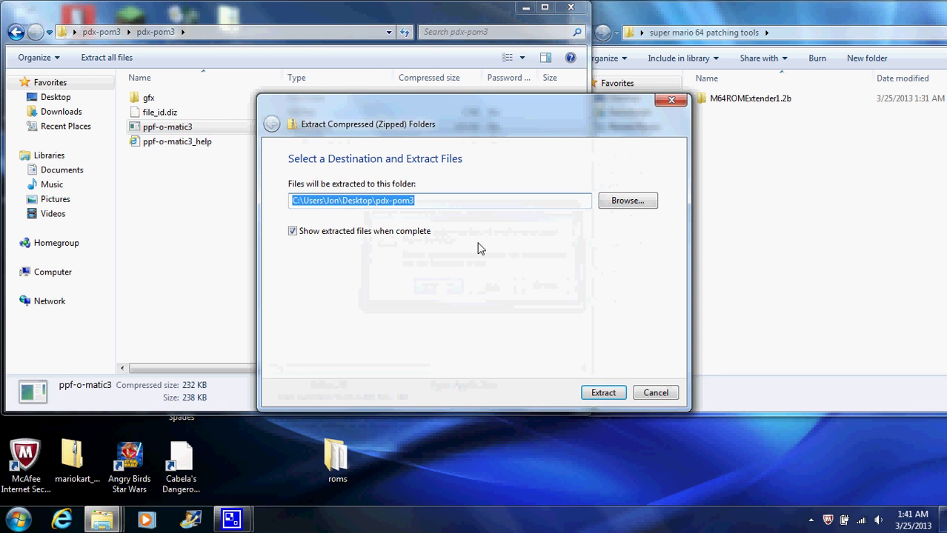
click(628, 200)
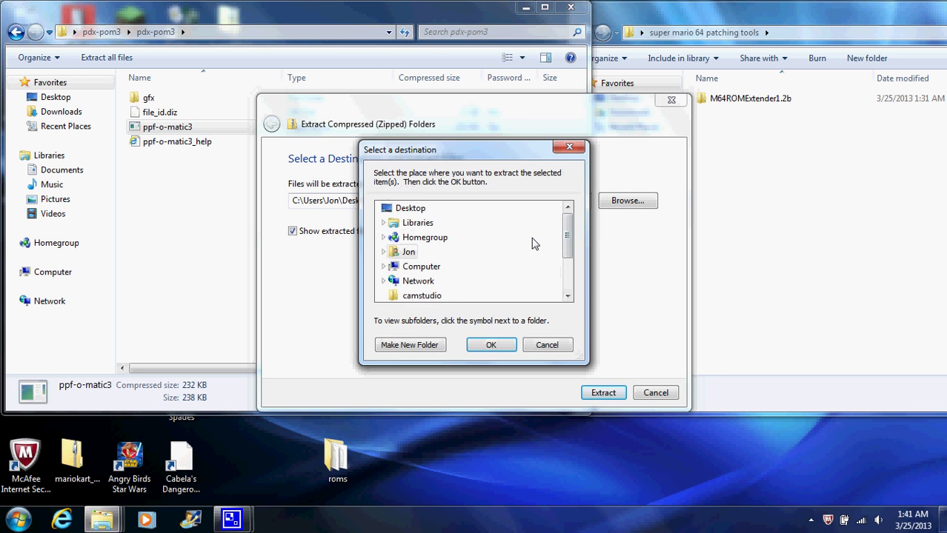
click(419, 281)
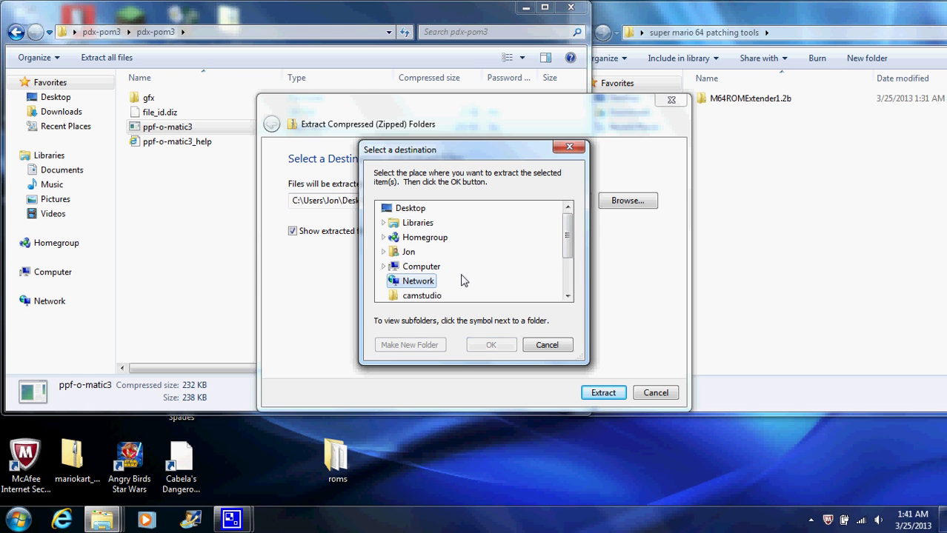
scroll(460, 280, down, 1)
click(462, 280)
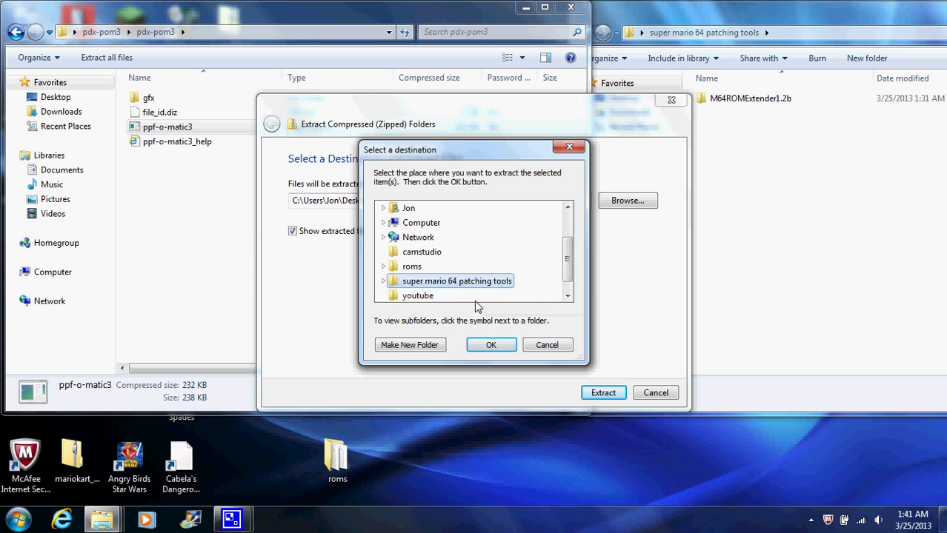
click(489, 347)
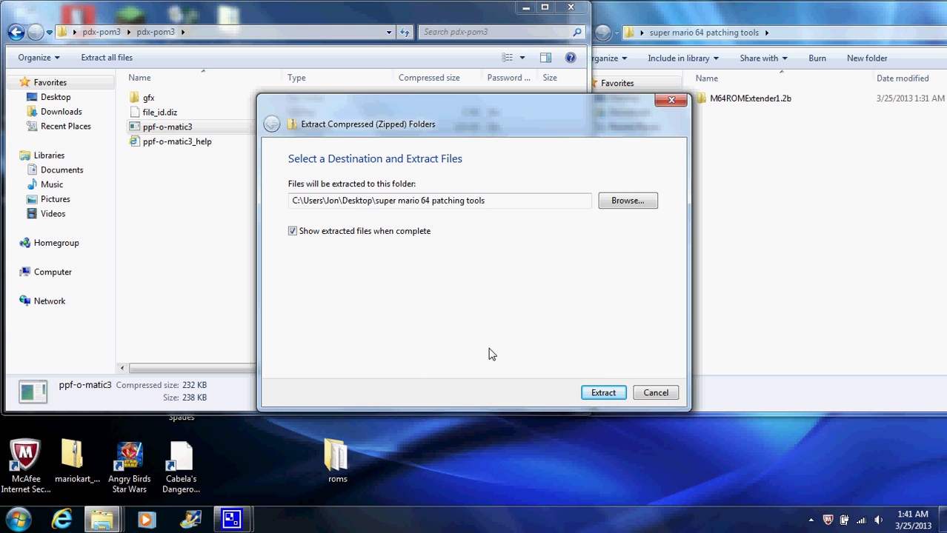
click(594, 394)
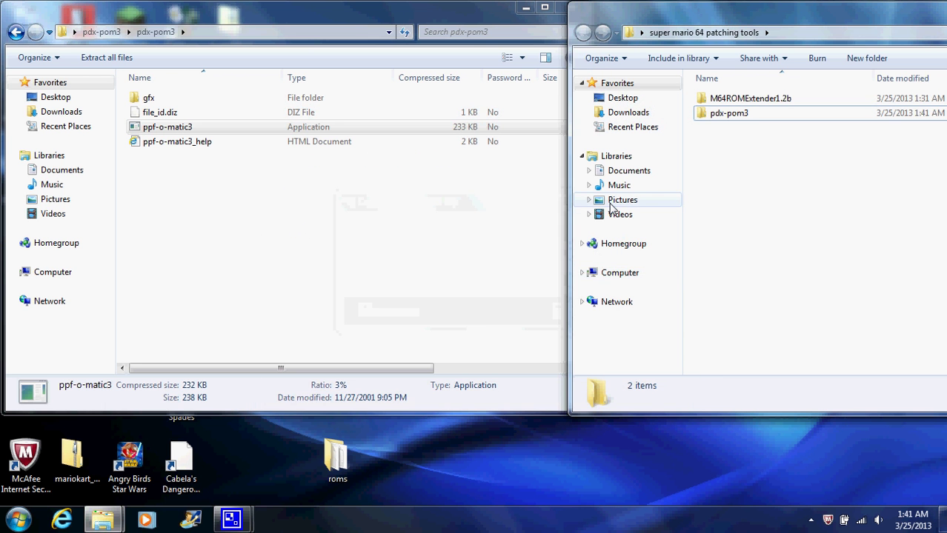
click(451, 235)
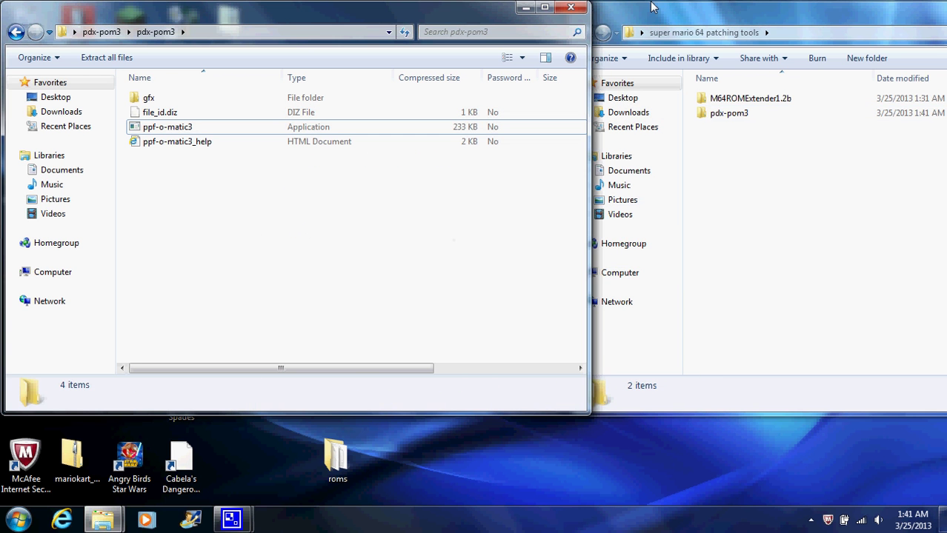
click(571, 8)
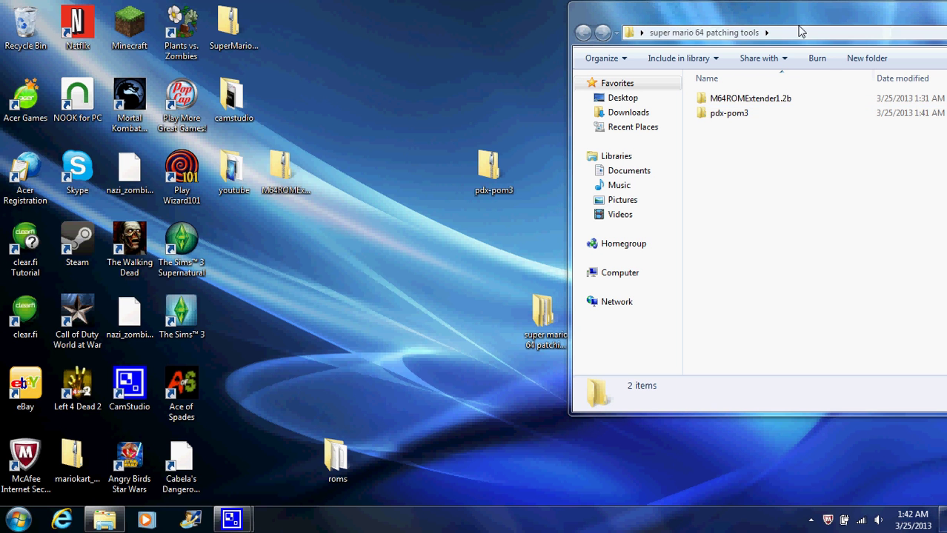
Step: Run ppf-o-matic3 from the extracted pdx-pom3 folder, and close both the program and the folder window
drag(763, 2, 695, 47)
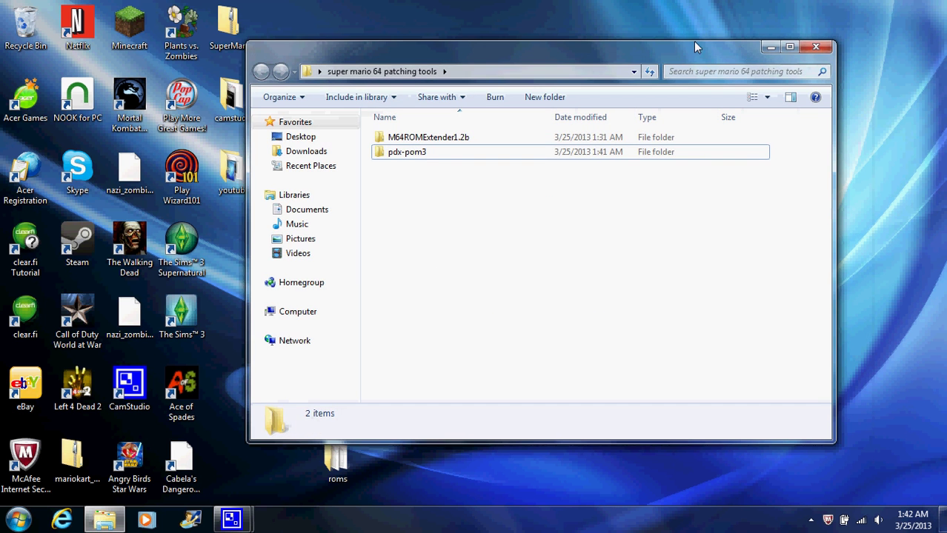
click(817, 46)
double_click(552, 352)
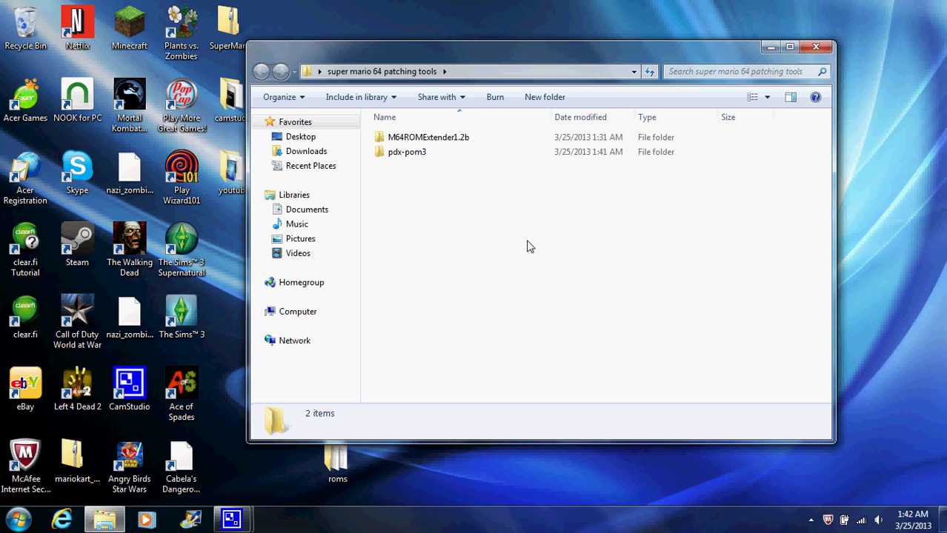
double_click(500, 153)
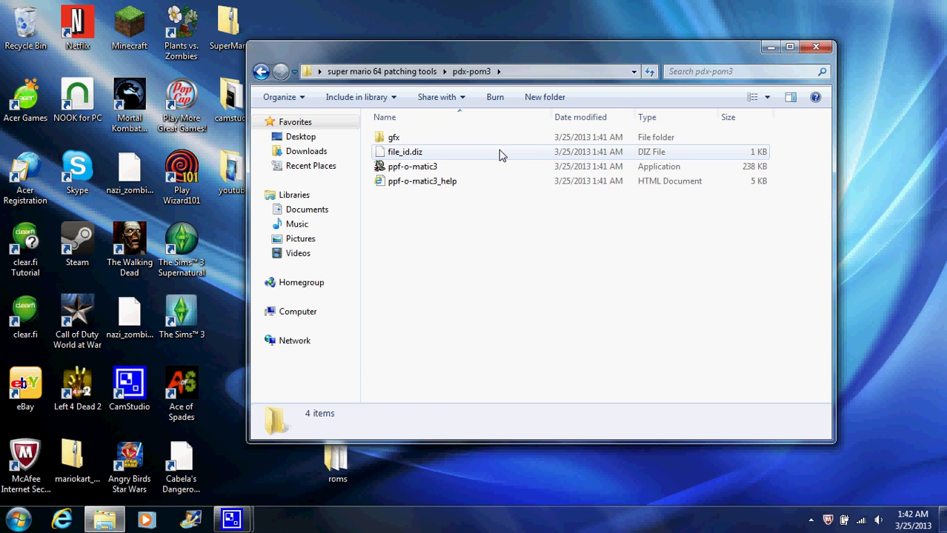
double_click(508, 168)
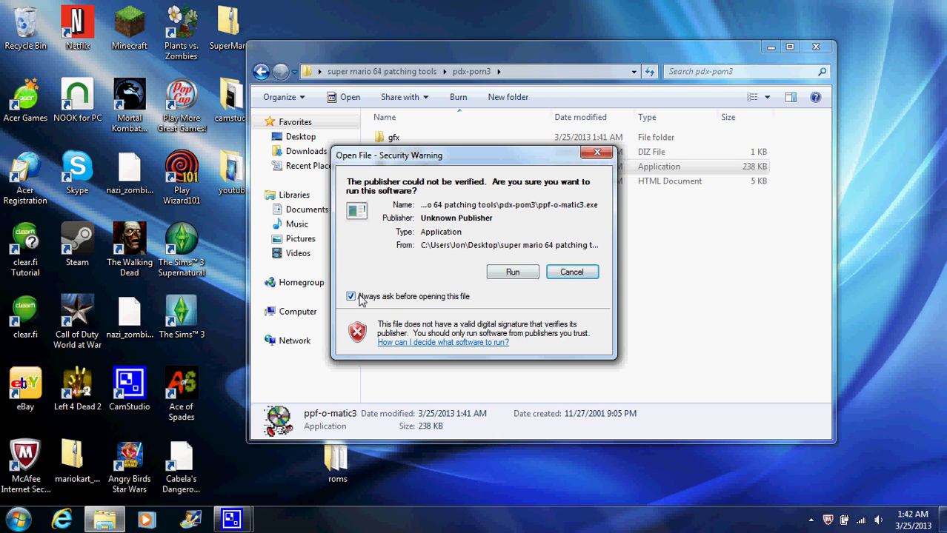
click(501, 276)
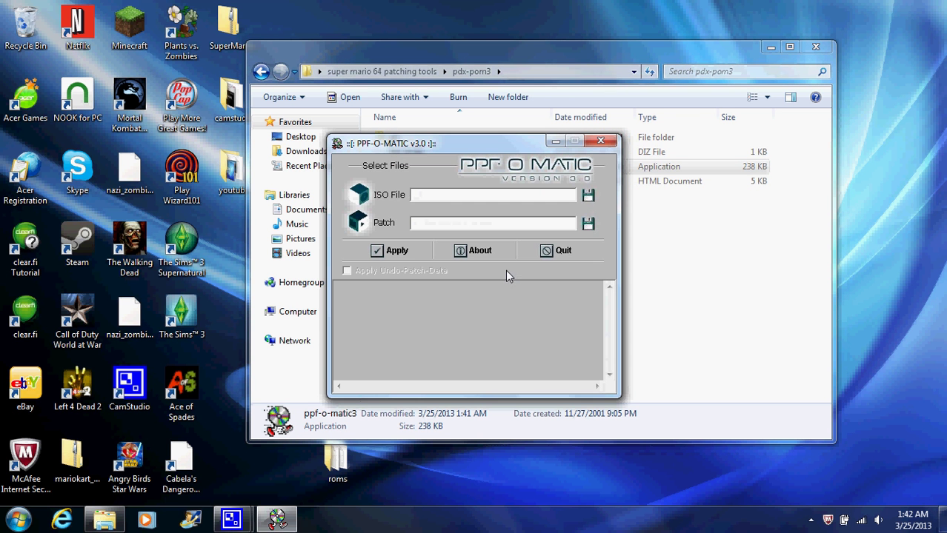
click(555, 141)
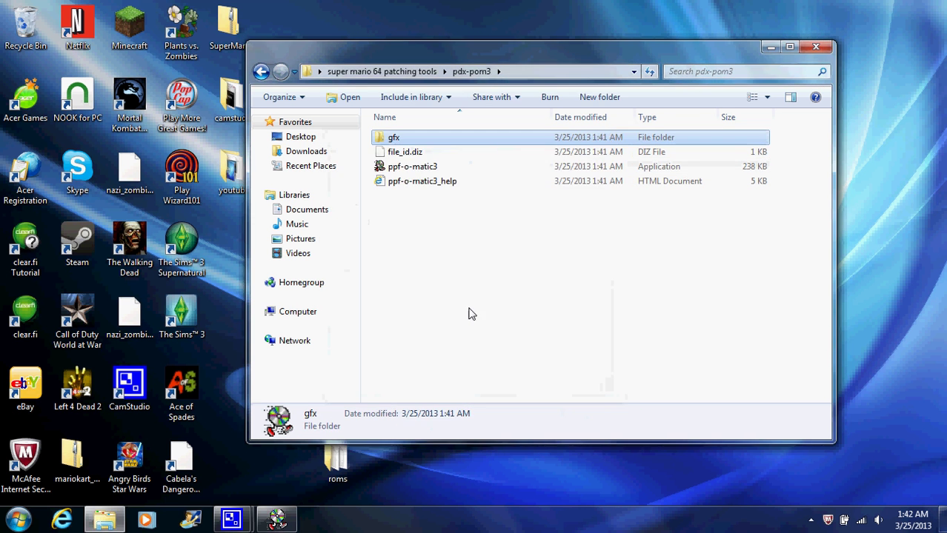
click(276, 519)
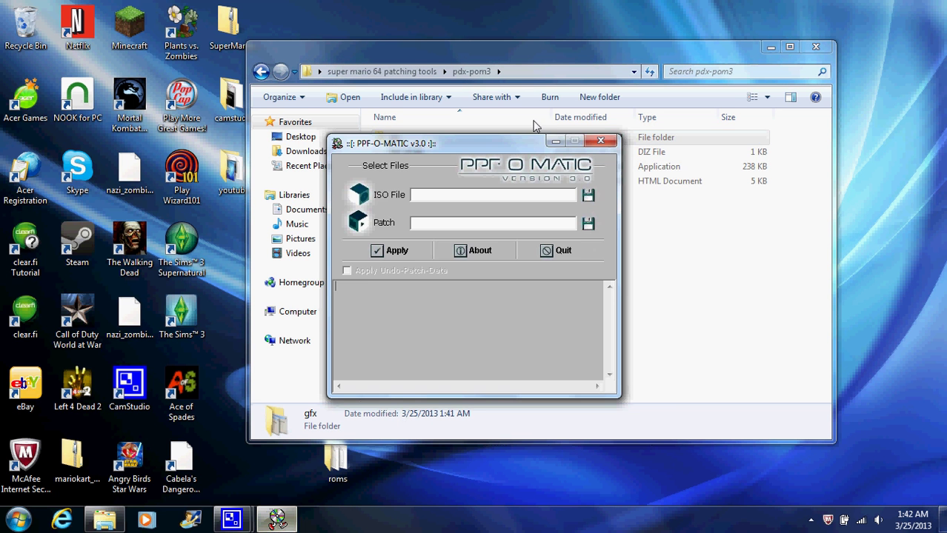
click(596, 143)
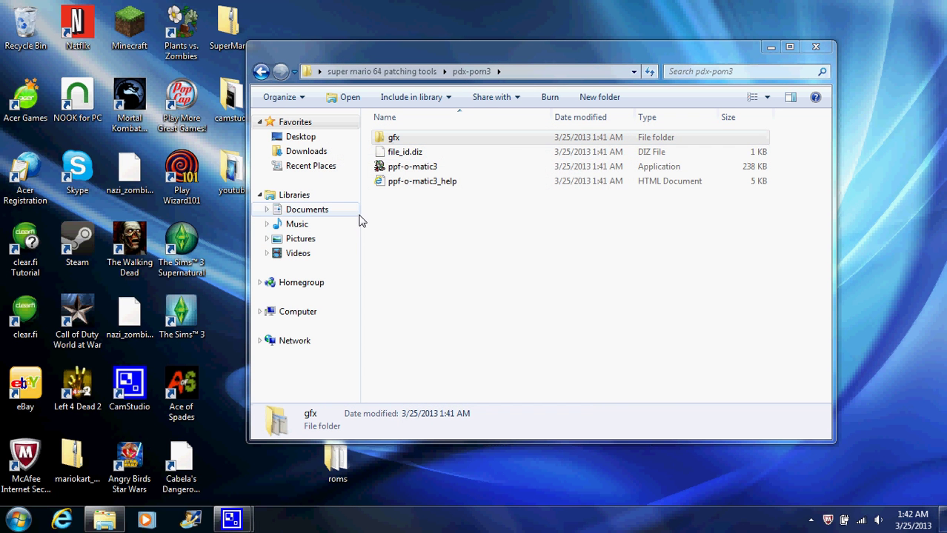
click(813, 47)
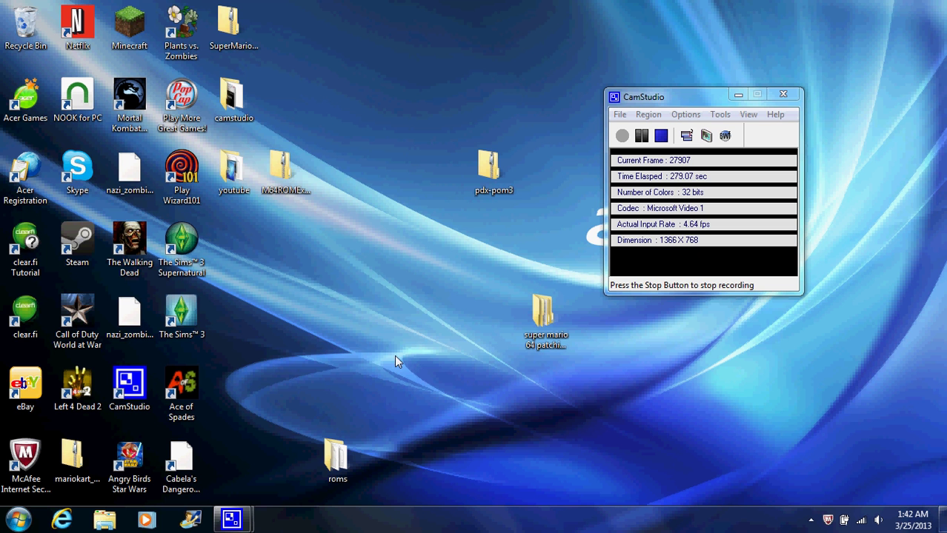
Step: Launch ppf-o-matic3 from the pdx-pom3 folder inside super mario 64 patching tools and close the folder window
double_click(548, 343)
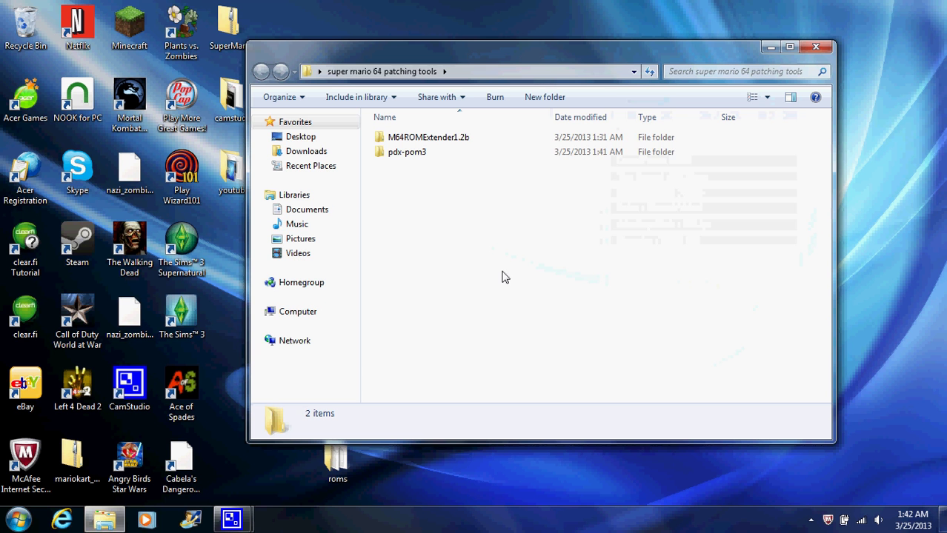
double_click(539, 157)
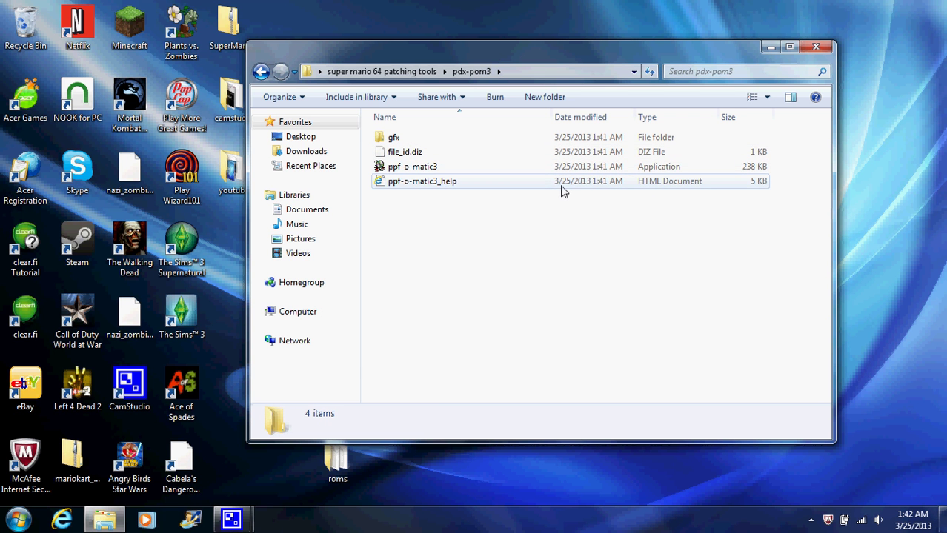
double_click(582, 168)
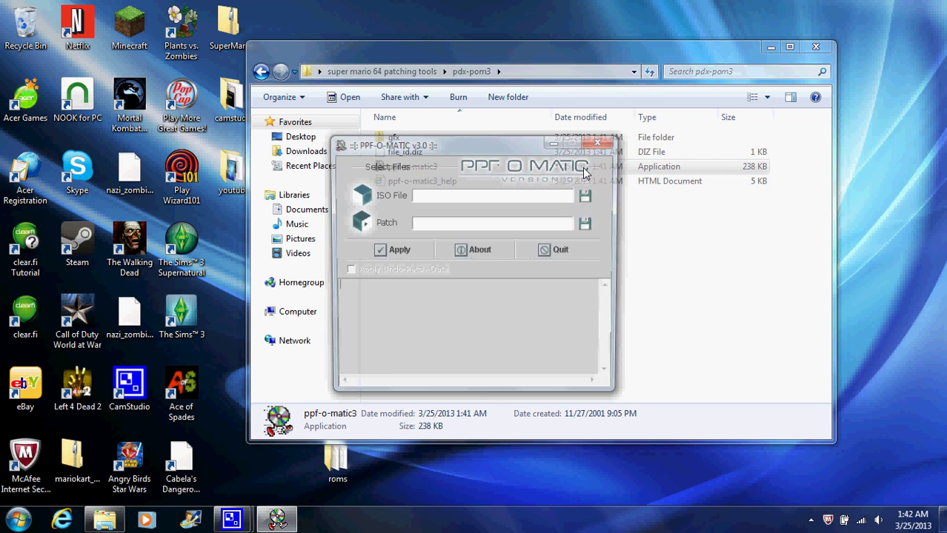
click(815, 46)
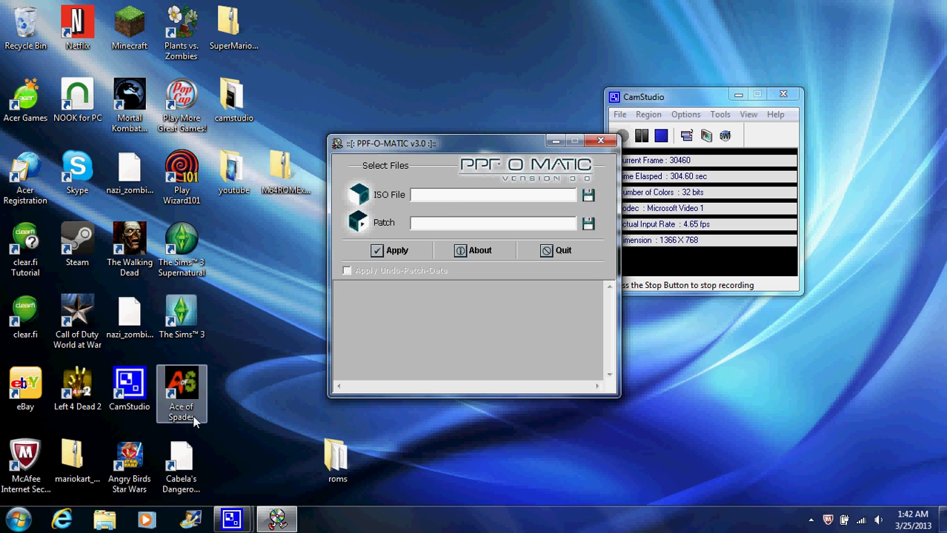
Step: Look through the ROM files in the roms folder on the desktop and close the folder window
click(337, 465)
double_click(337, 463)
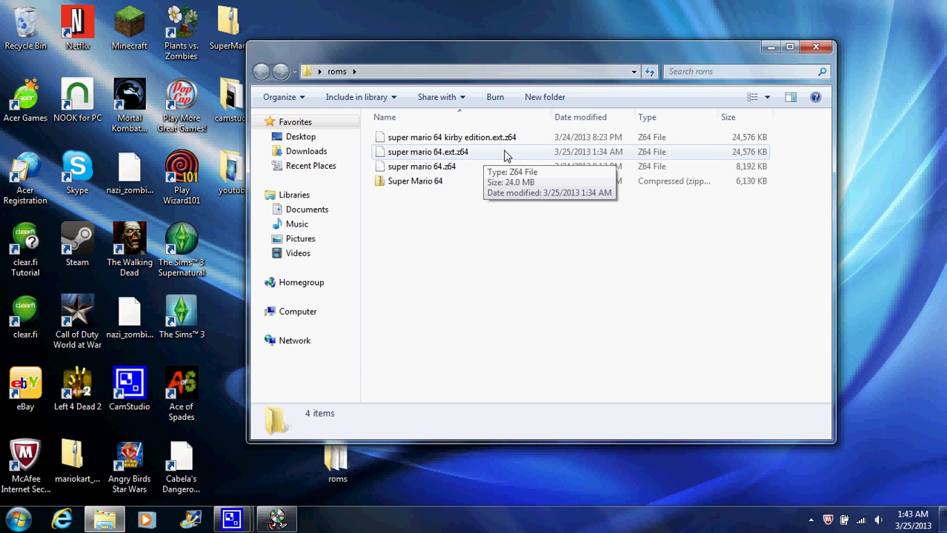
click(817, 48)
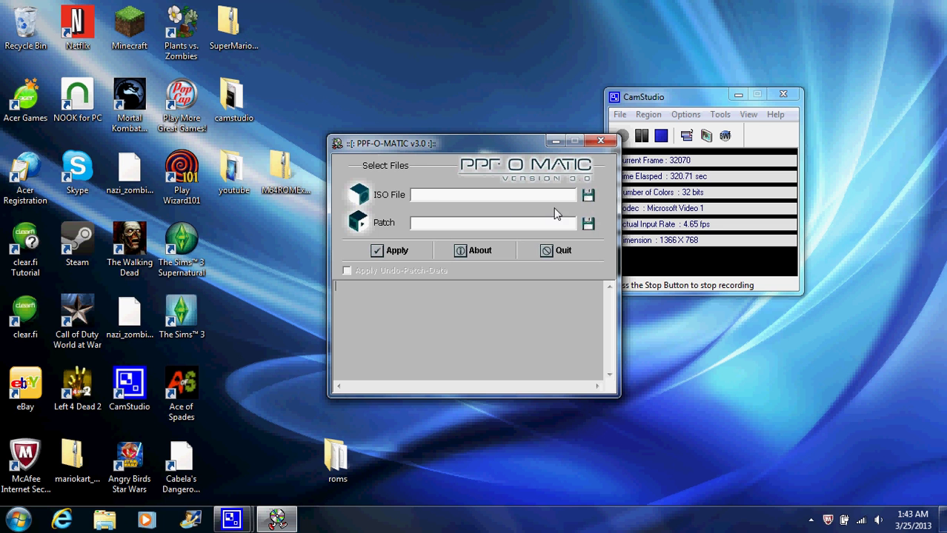
Step: Load super mario 64.ext.z64 from the roms folder as the ISO file, with the file type filter set to All Files
click(588, 196)
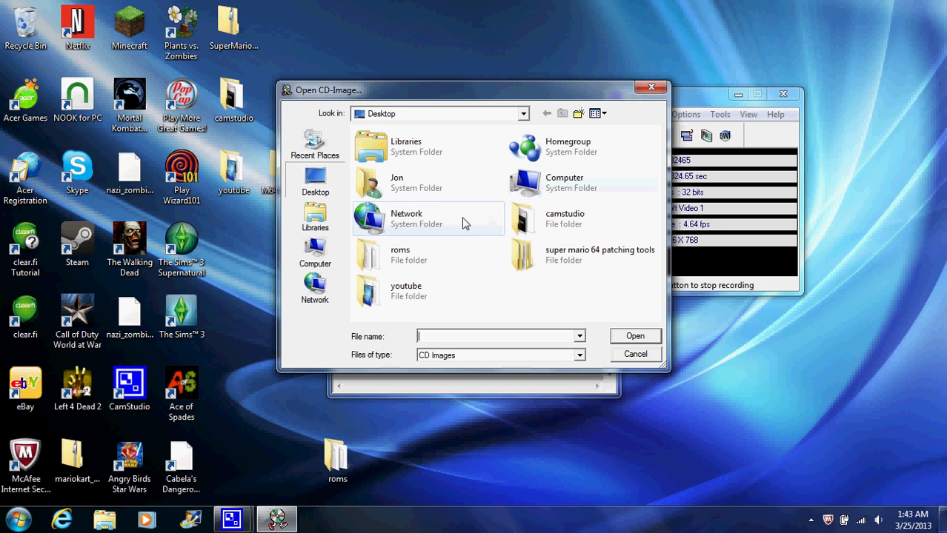
double_click(434, 265)
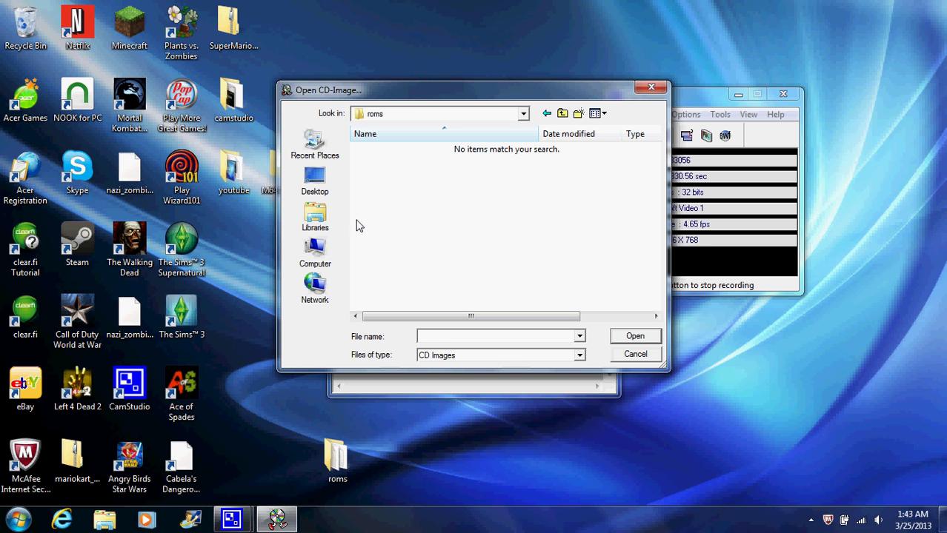
double_click(336, 463)
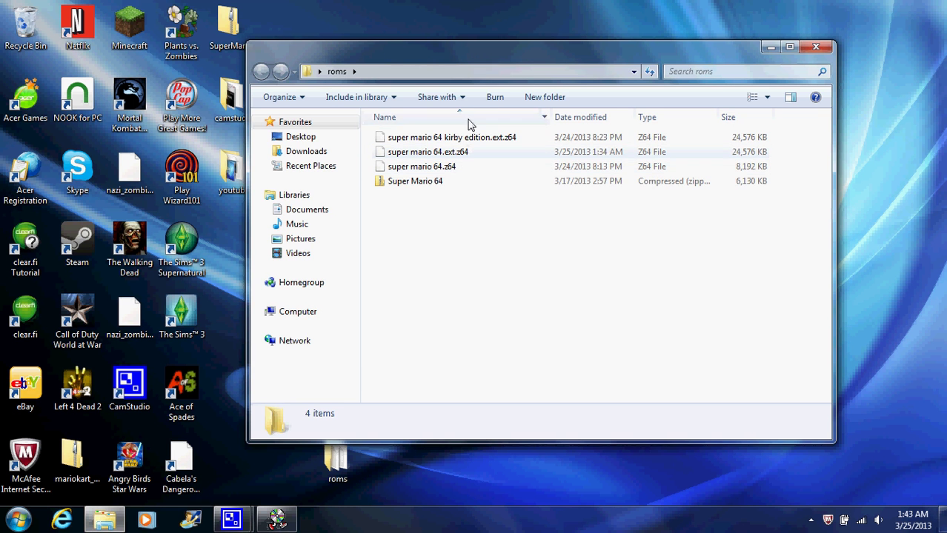
click(828, 46)
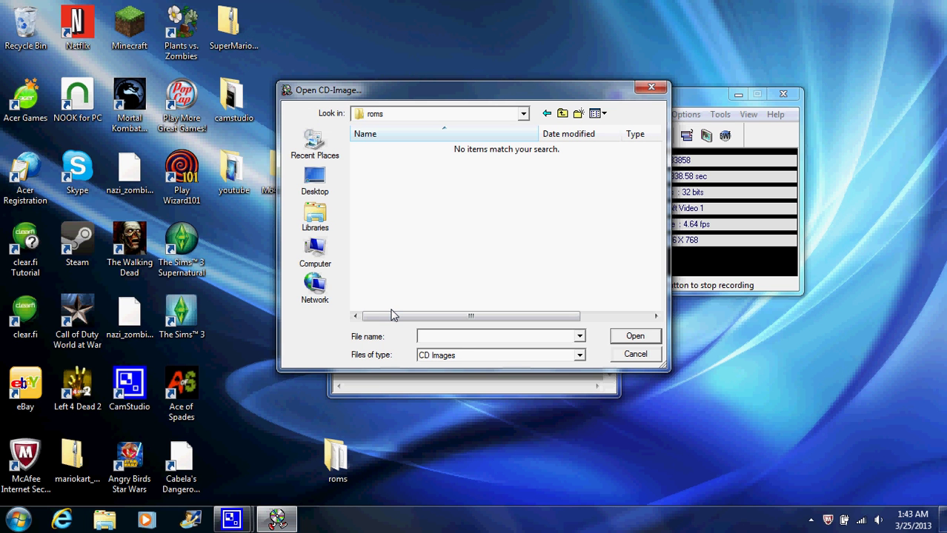
click(474, 356)
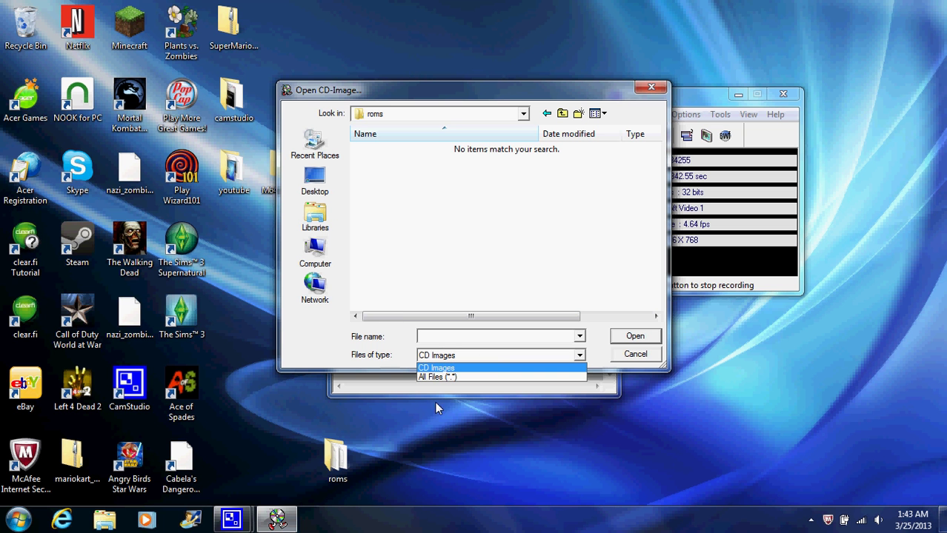
click(474, 377)
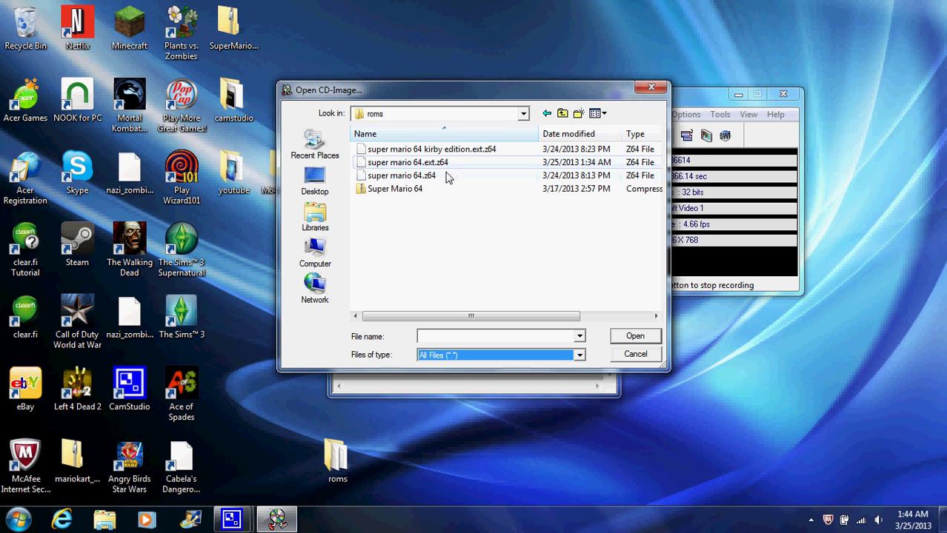
double_click(511, 165)
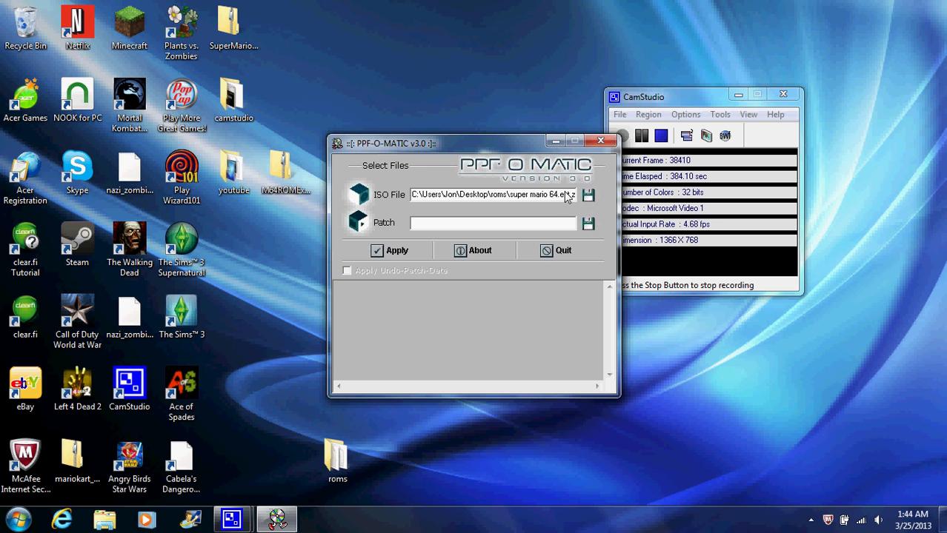
Step: Try to load the SuperMario64KirbyEditionV11 archive from the desktop as the patch file
click(588, 224)
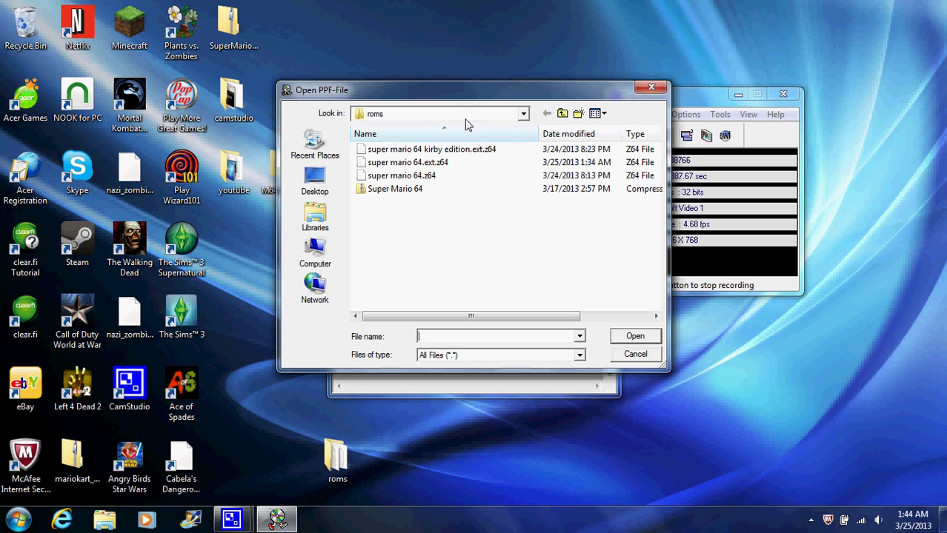
click(523, 114)
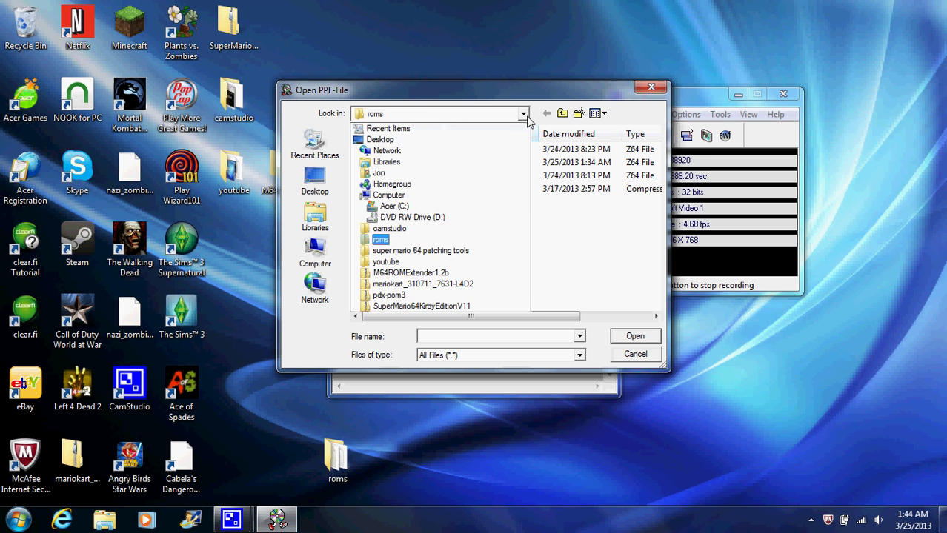
click(407, 143)
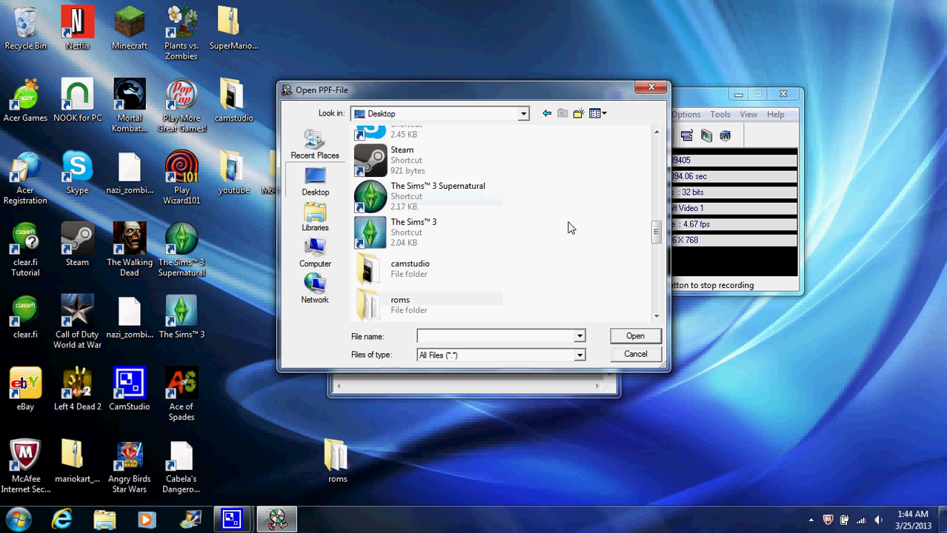
scroll(563, 230, up, 10)
scroll(565, 231, down, 8)
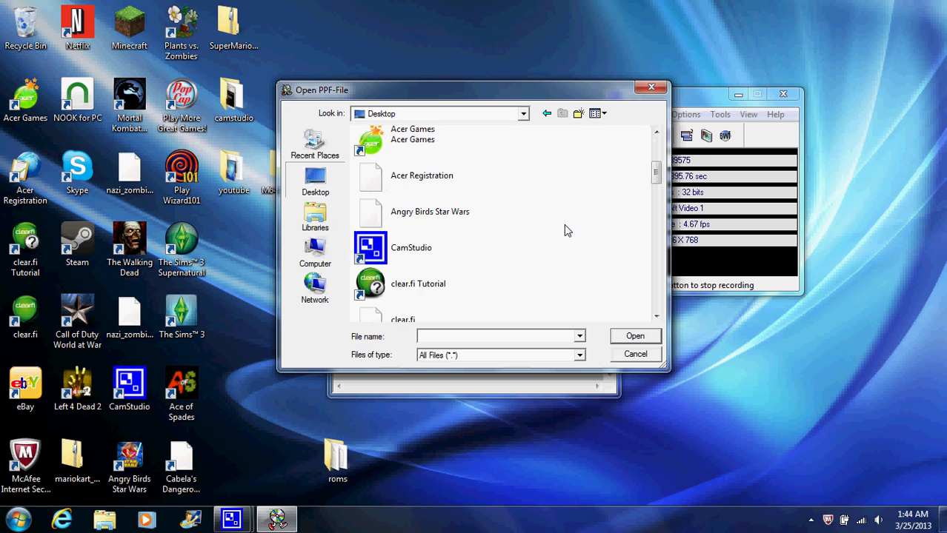
scroll(564, 231, down, 5)
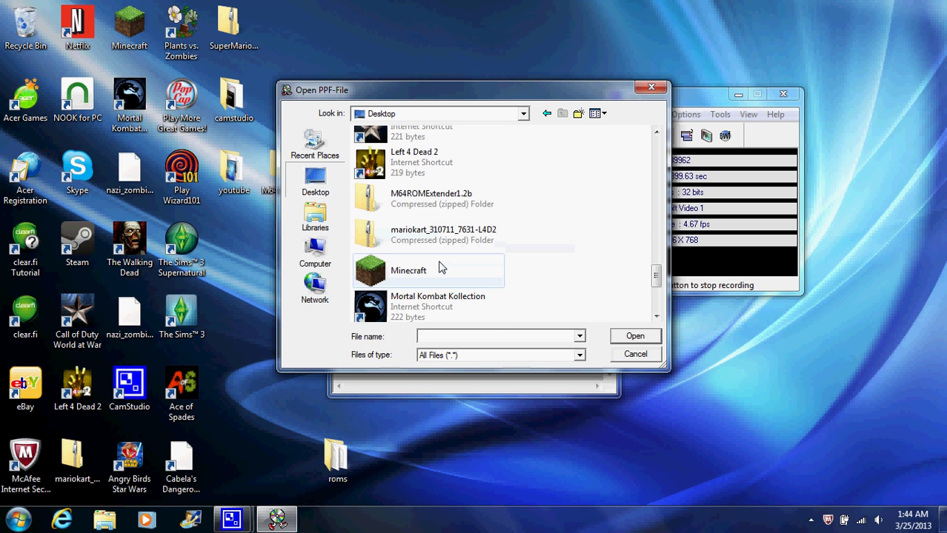
scroll(442, 273, down, 4)
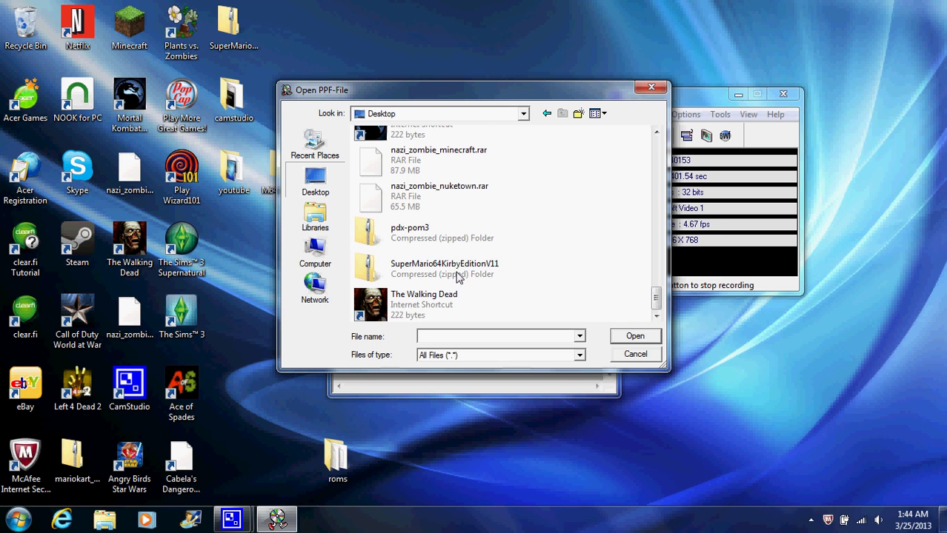
double_click(447, 274)
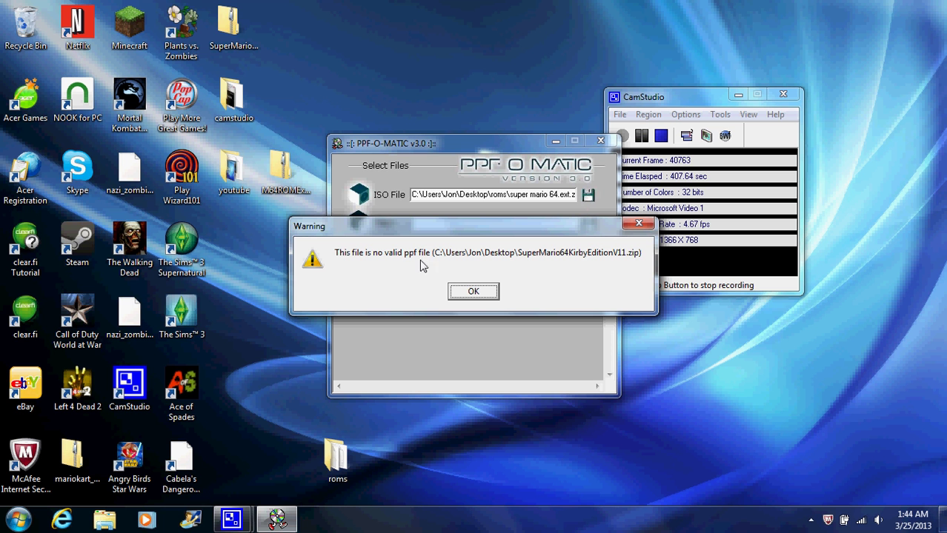
click(469, 291)
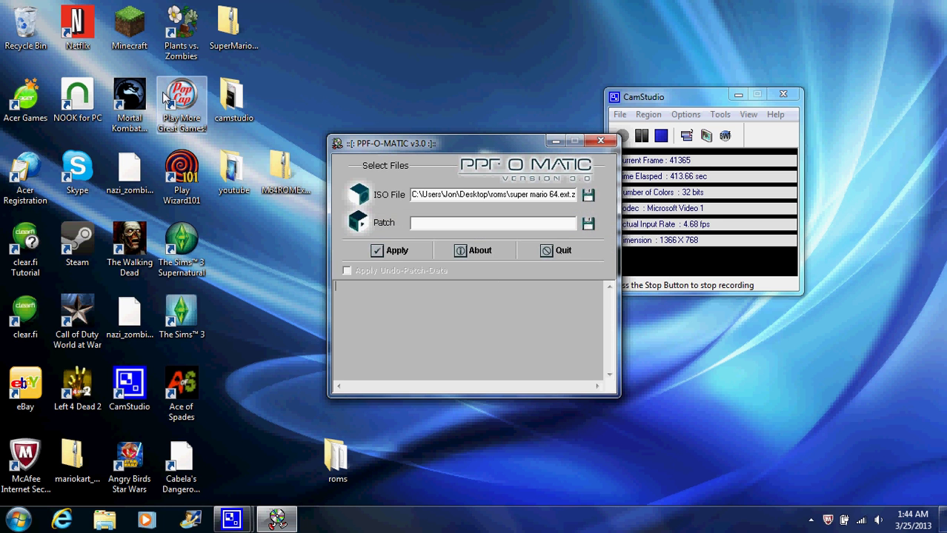
Step: Copy sm64_kirby_edition_v1_1.ppf out of the SuperMario64KirbyEditionV11 archive onto the desktop, close the archive window and locate the copied file
click(236, 44)
double_click(236, 46)
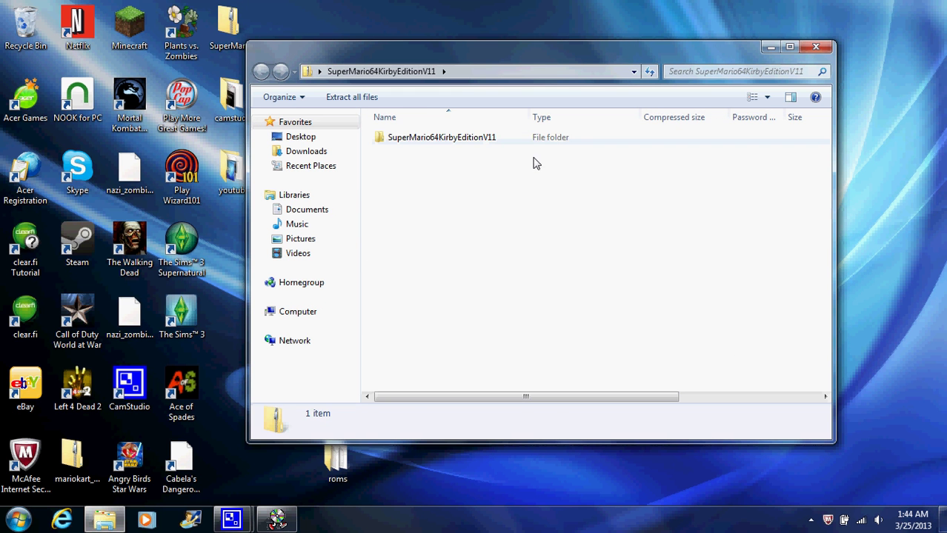
double_click(559, 140)
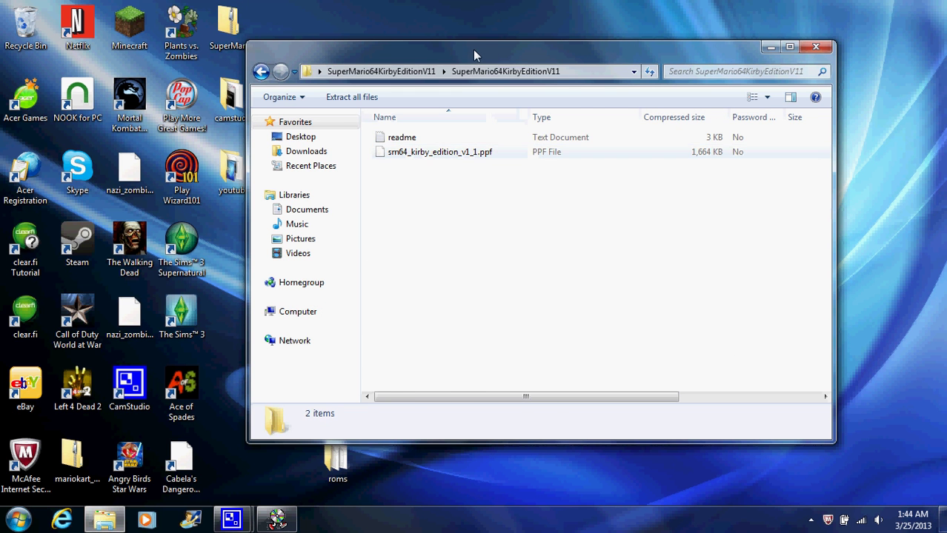
drag(508, 60, 295, 171)
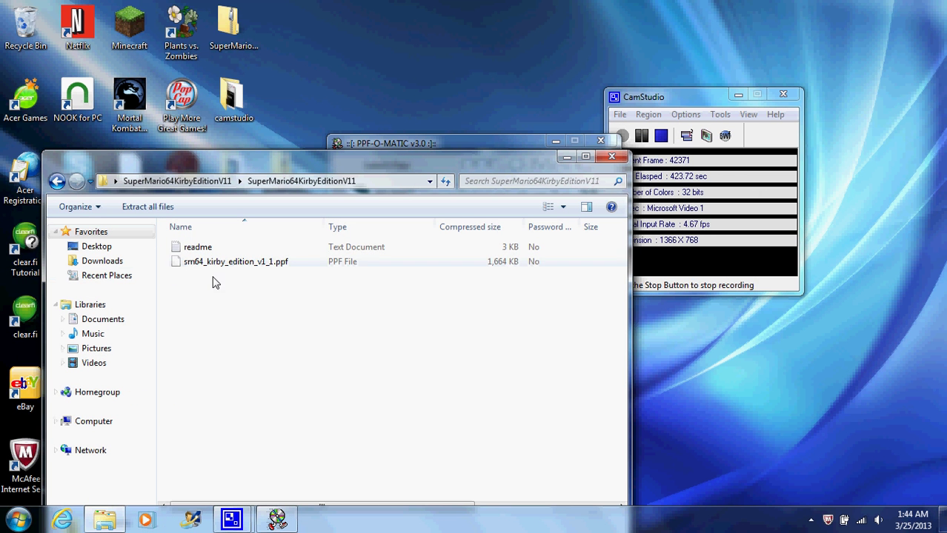
drag(215, 263, 669, 389)
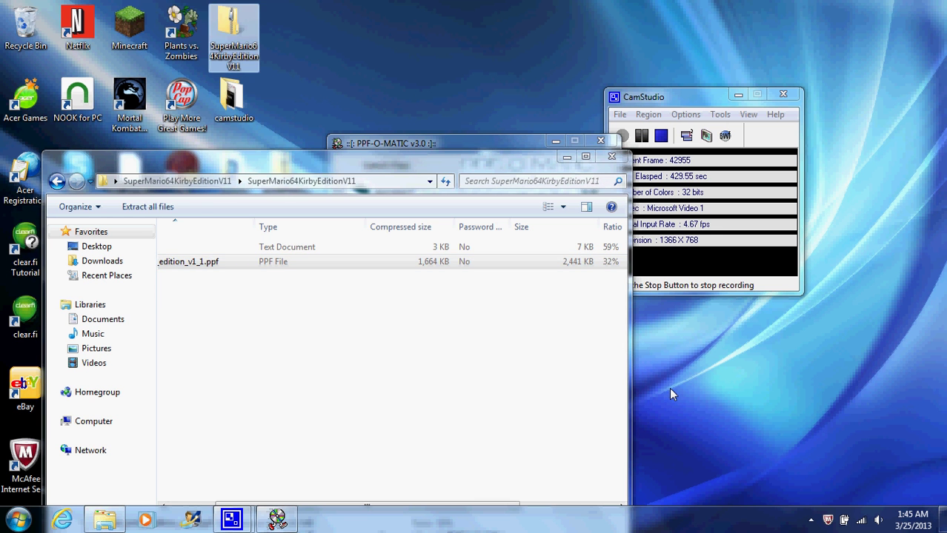
click(611, 156)
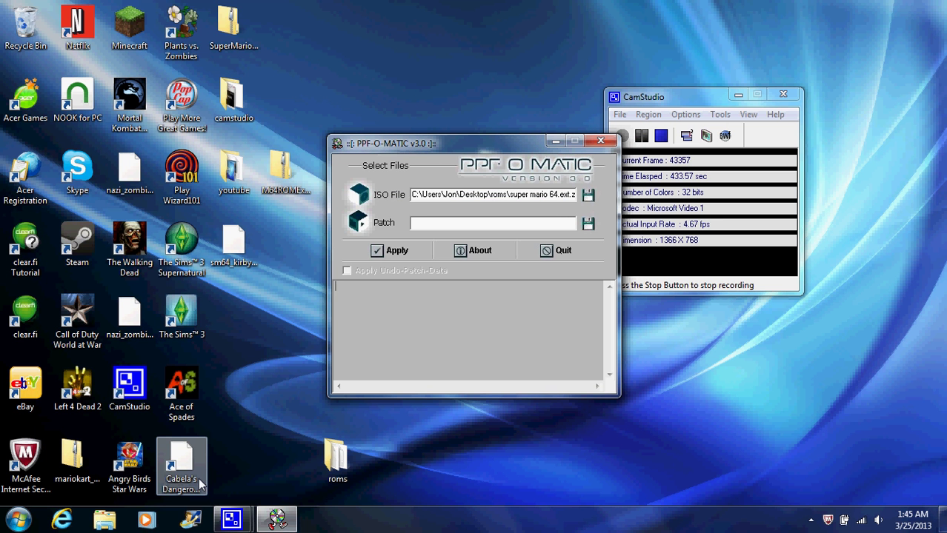
click(190, 472)
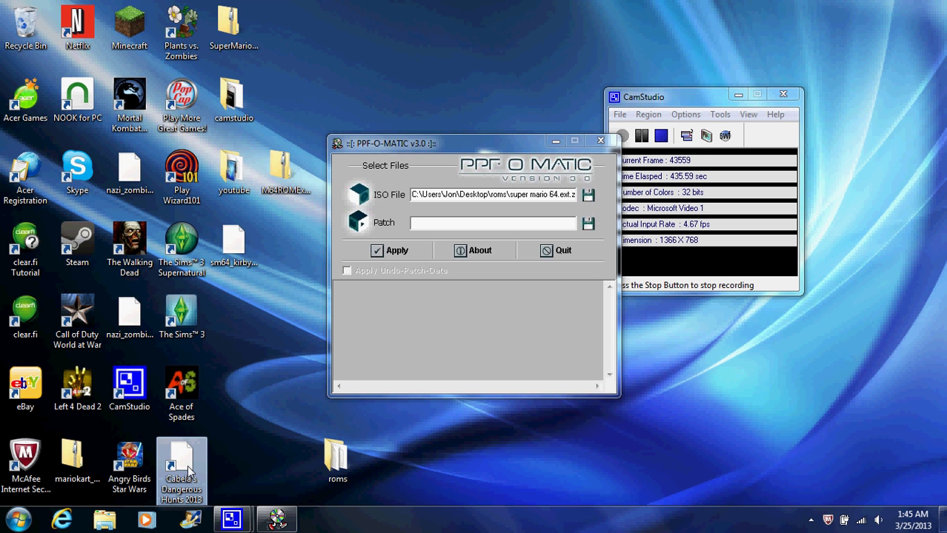
text(sm)
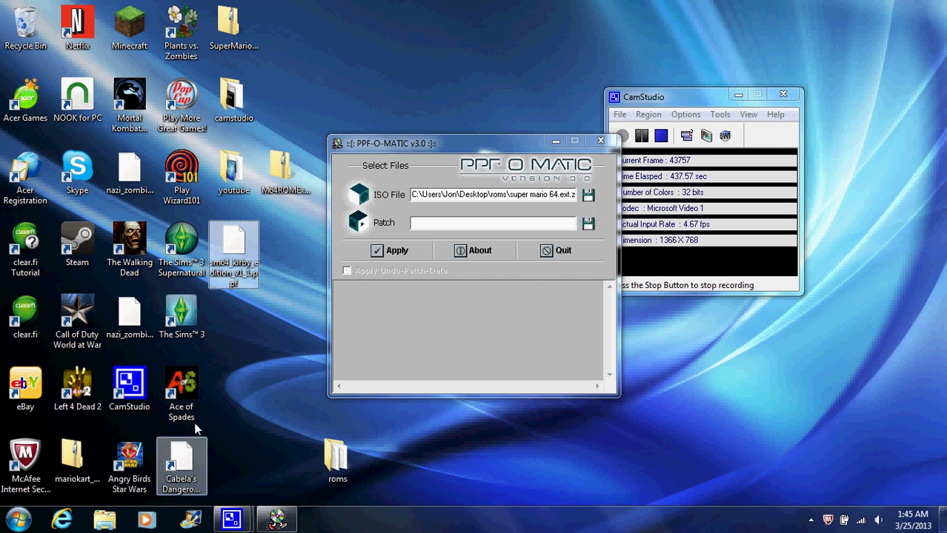
click(856, 406)
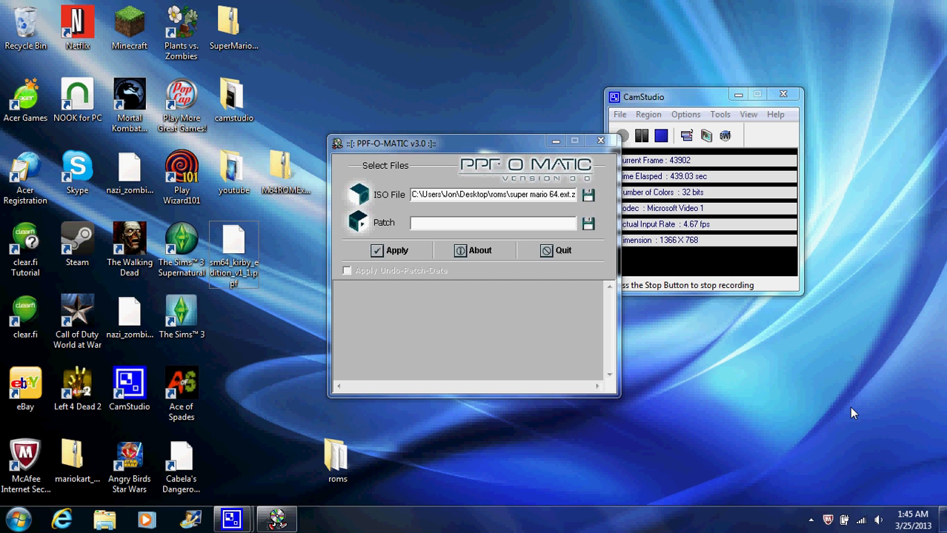
Step: Load sm64_kirby_edition_v1_1.ppf from the desktop as the patch file
click(587, 224)
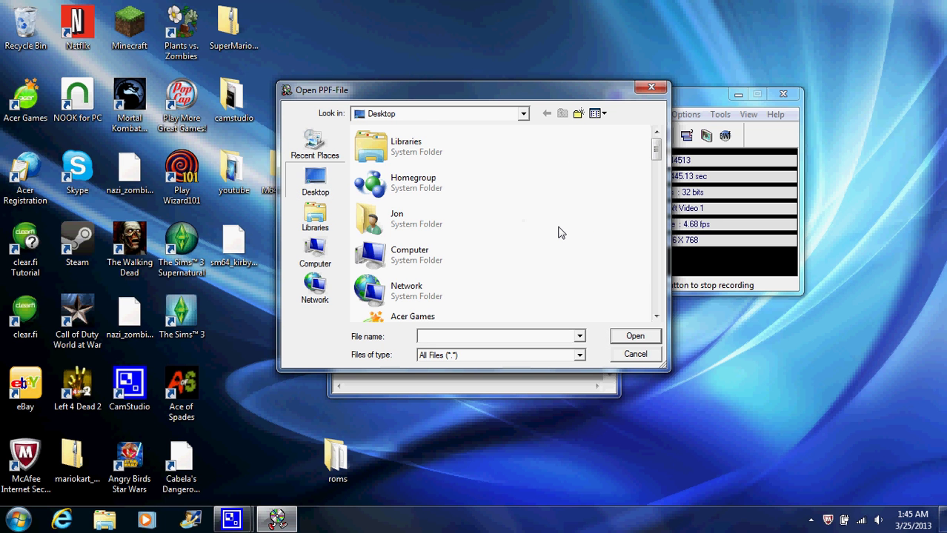
scroll(560, 233, down, 4)
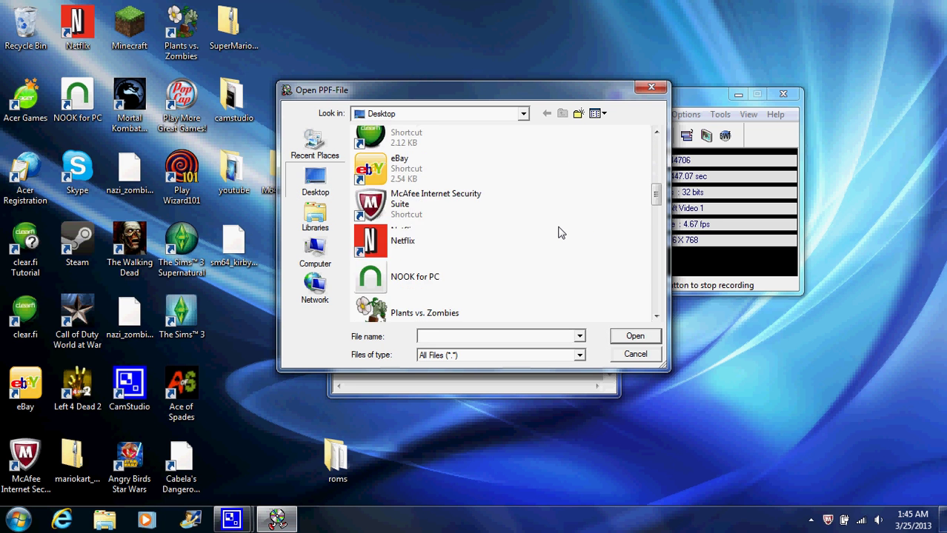
scroll(561, 233, down, 5)
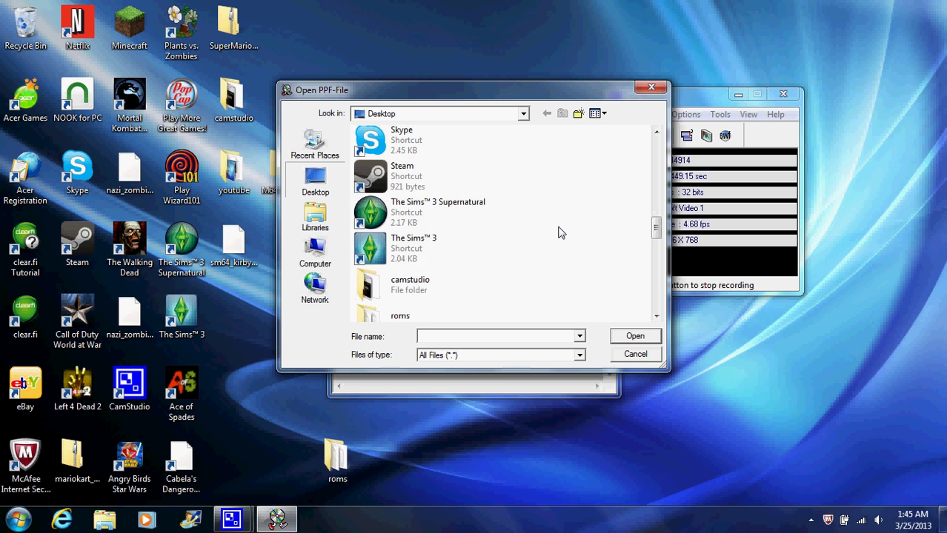
scroll(561, 233, down, 4)
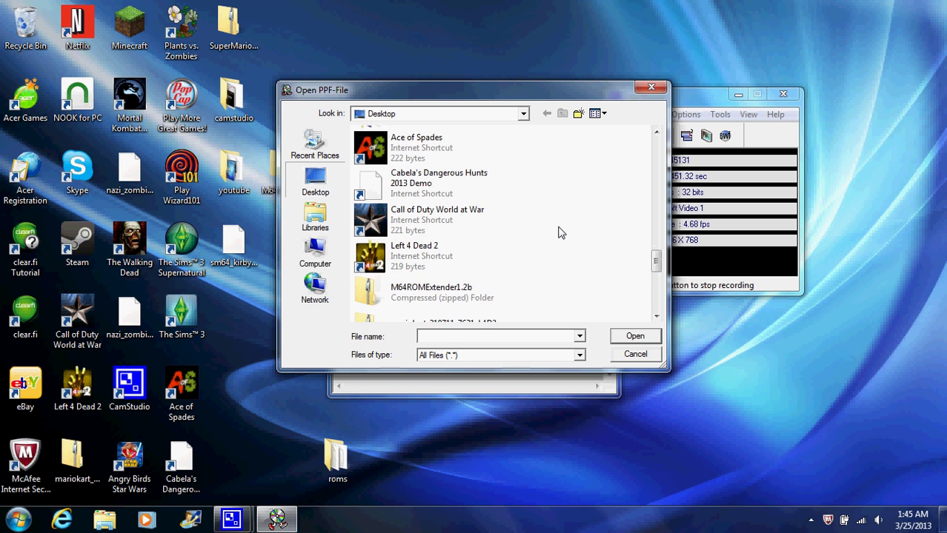
scroll(561, 233, down, 4)
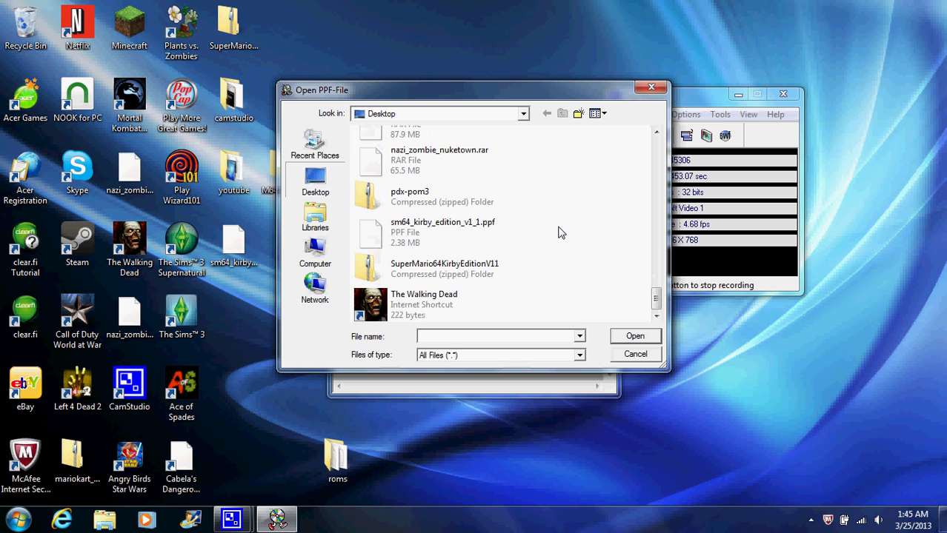
double_click(459, 243)
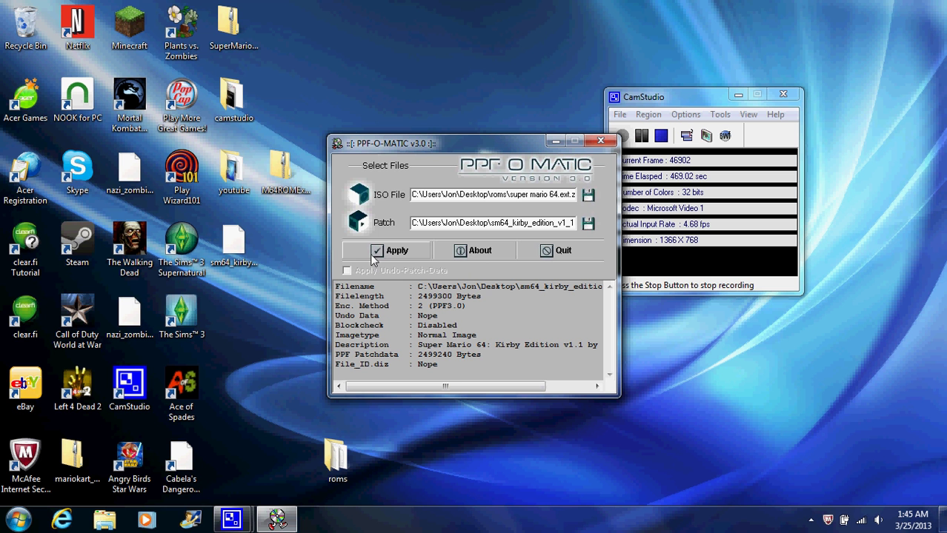
Step: Apply the Kirby Edition patch to the extended ROM, close the patcher and tell the compatibility assistant that the program works correctly
click(406, 254)
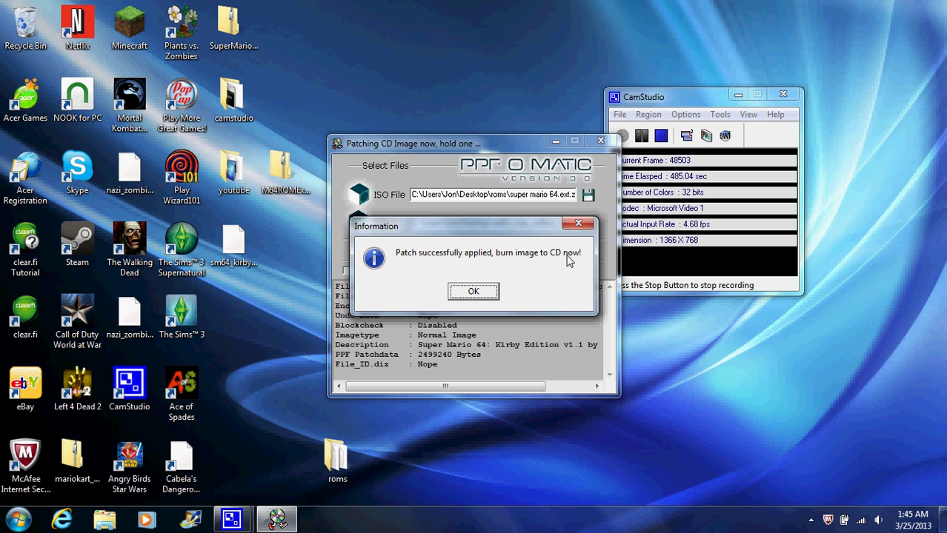
click(474, 292)
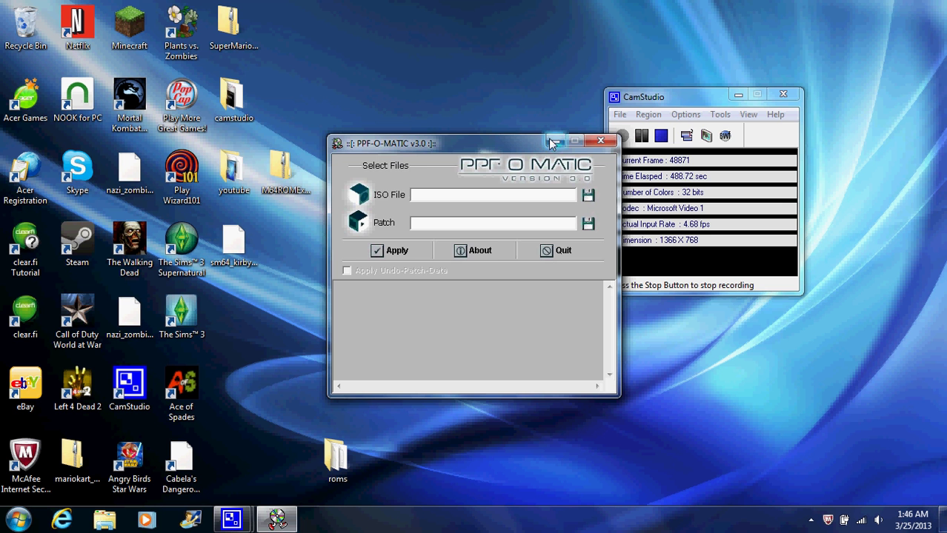
click(601, 142)
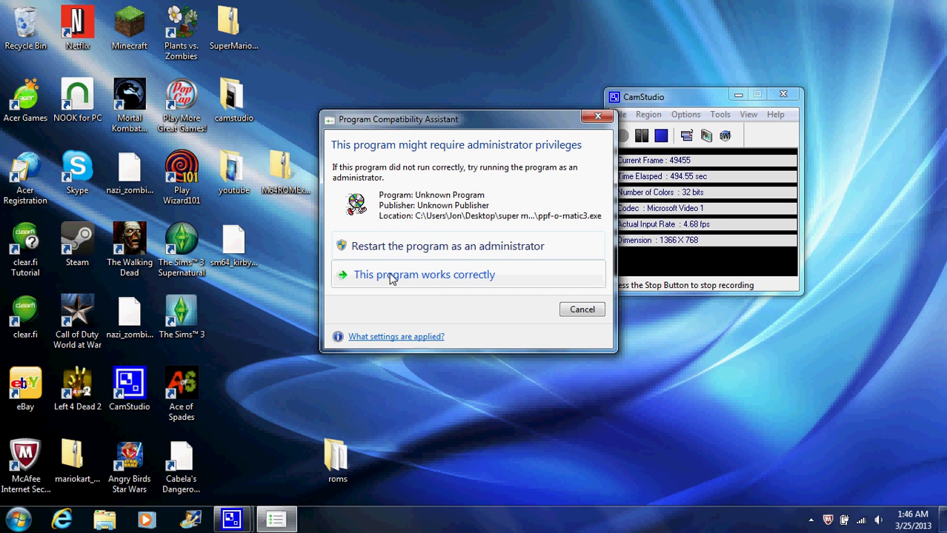
click(474, 278)
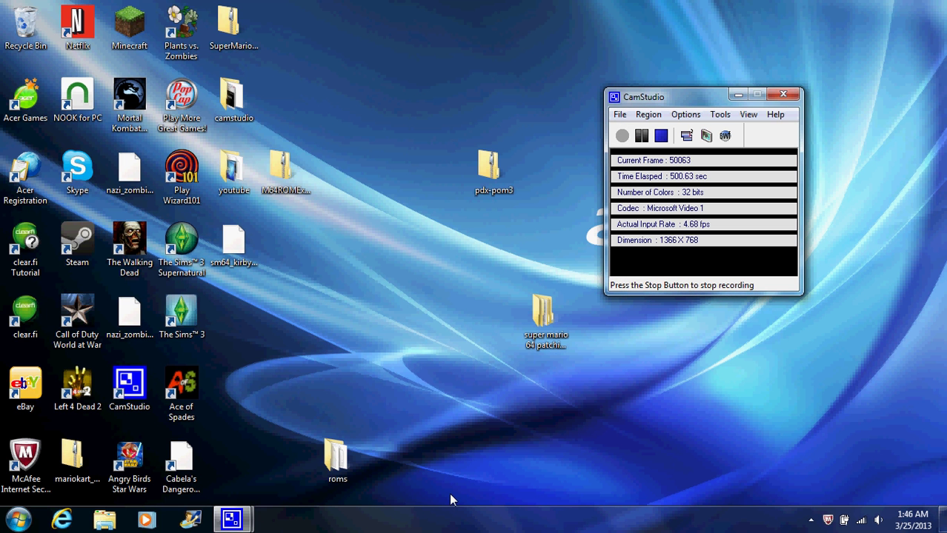
Step: Find and launch Project64 1.6 by searching the installed programs for "pro"
click(28, 523)
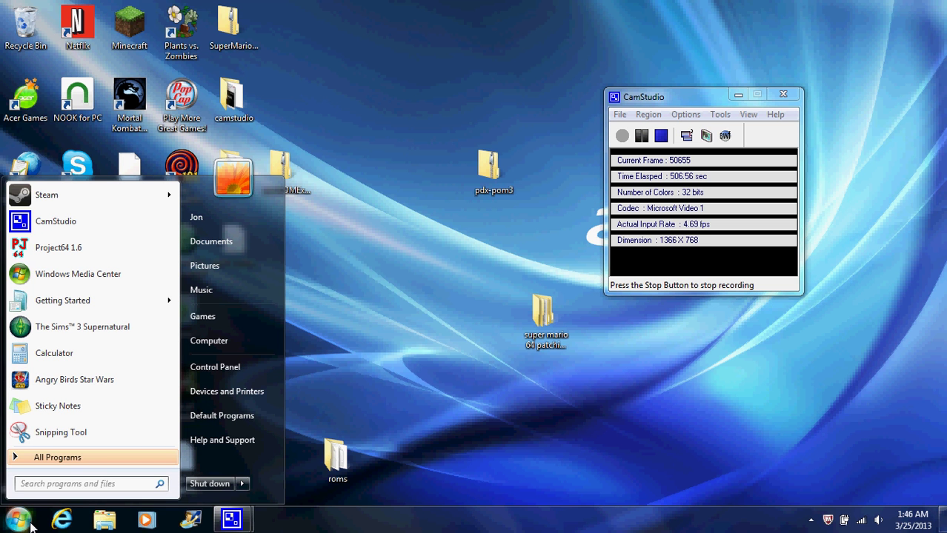
text(pro)
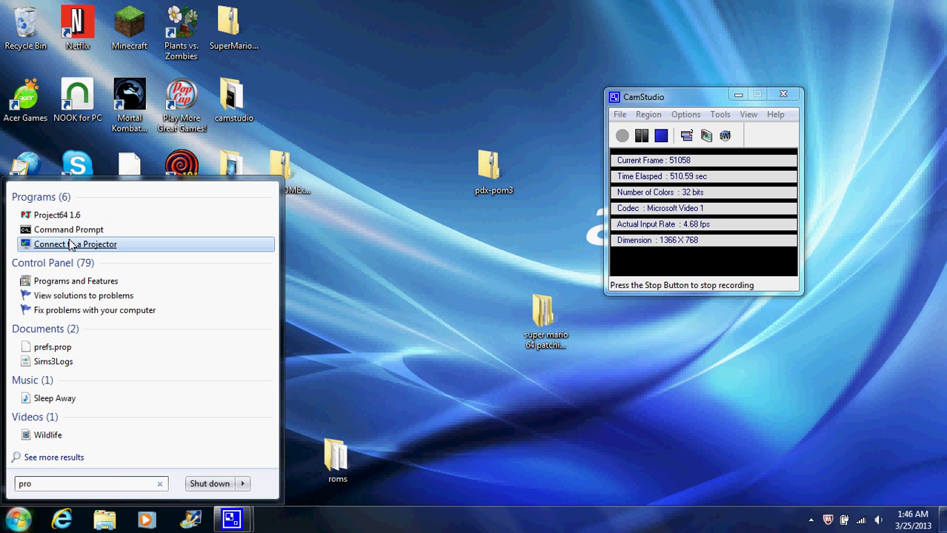
click(131, 215)
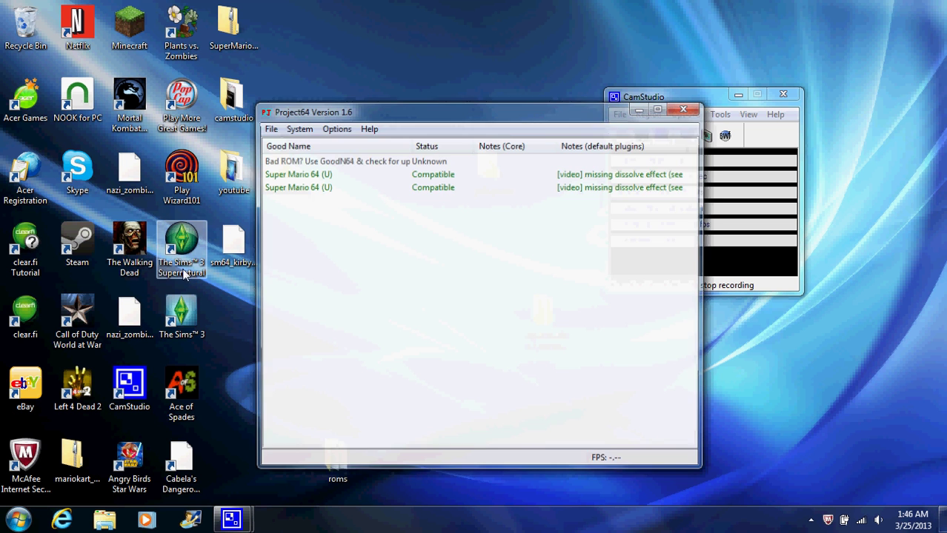
click(329, 178)
click(366, 265)
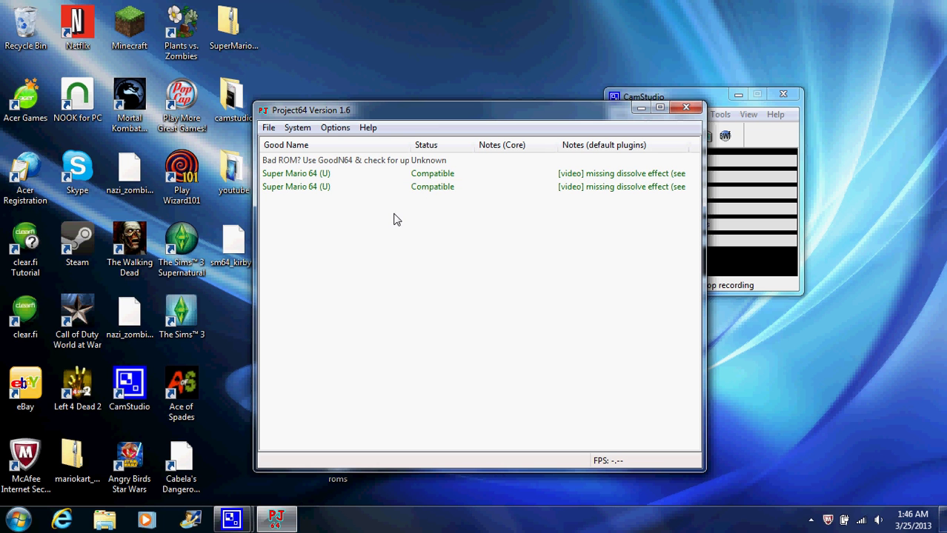
click(418, 191)
click(400, 289)
Step: Load super mario 64.ext.z64 from the roms folder and start past the title screen to the game's file selection
click(270, 128)
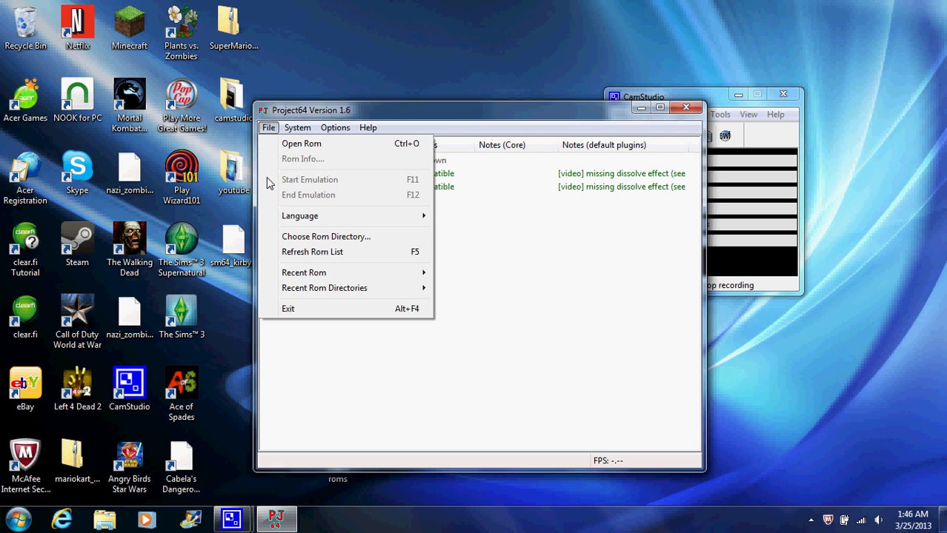
click(329, 145)
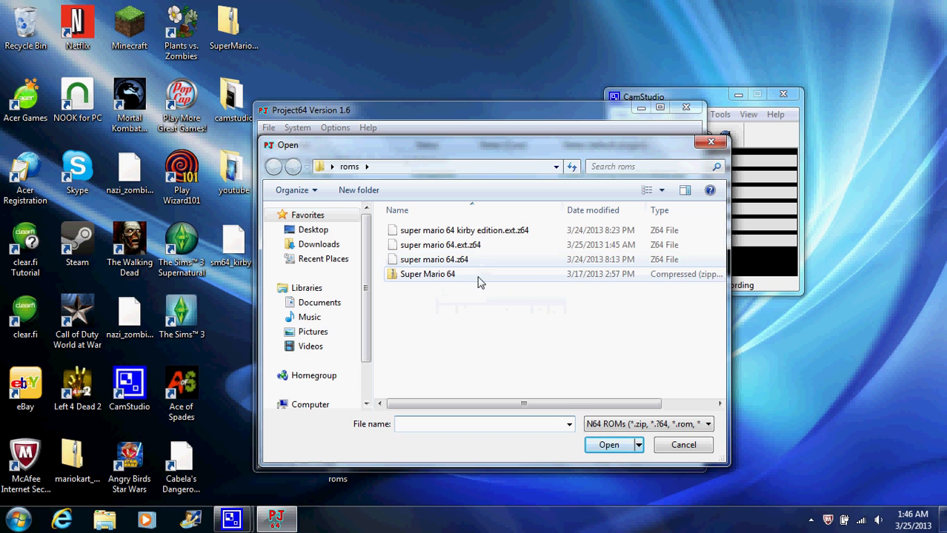
double_click(528, 252)
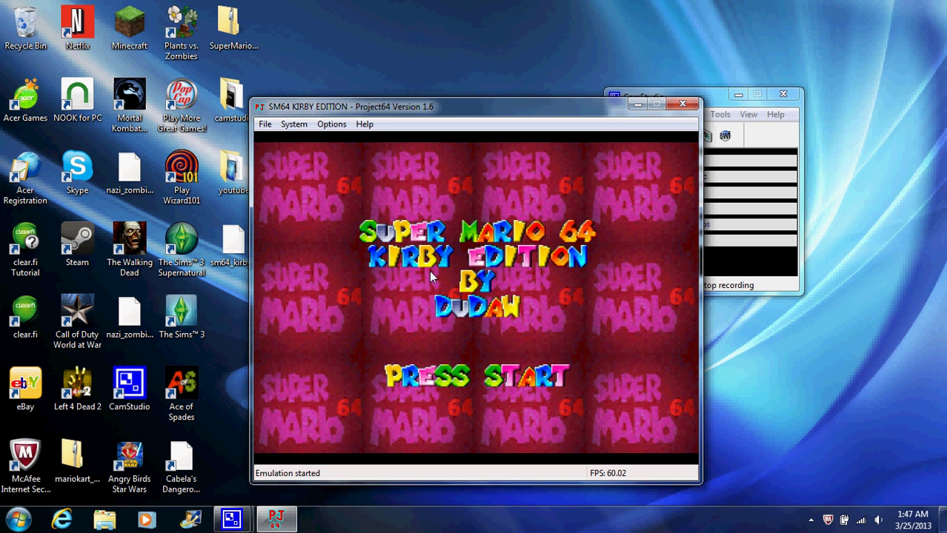
key(Return)
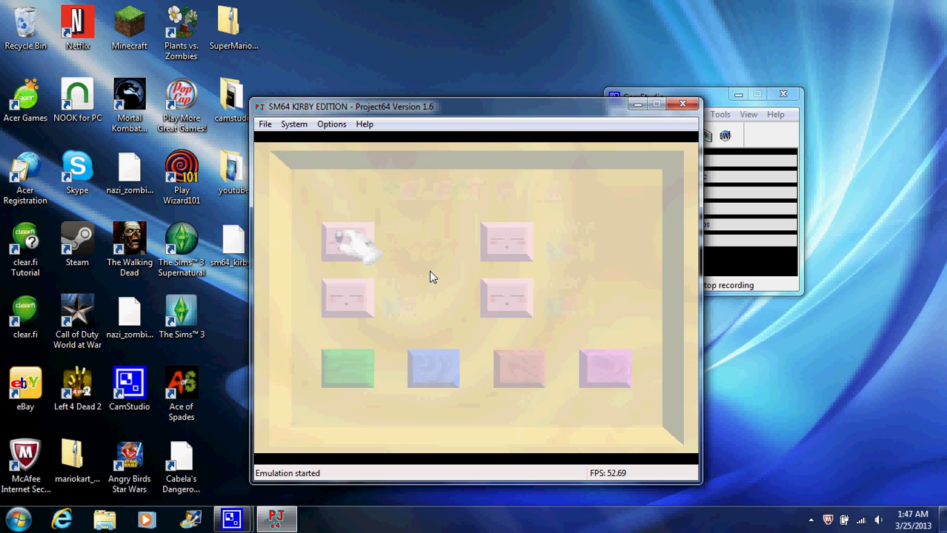
key(Down)
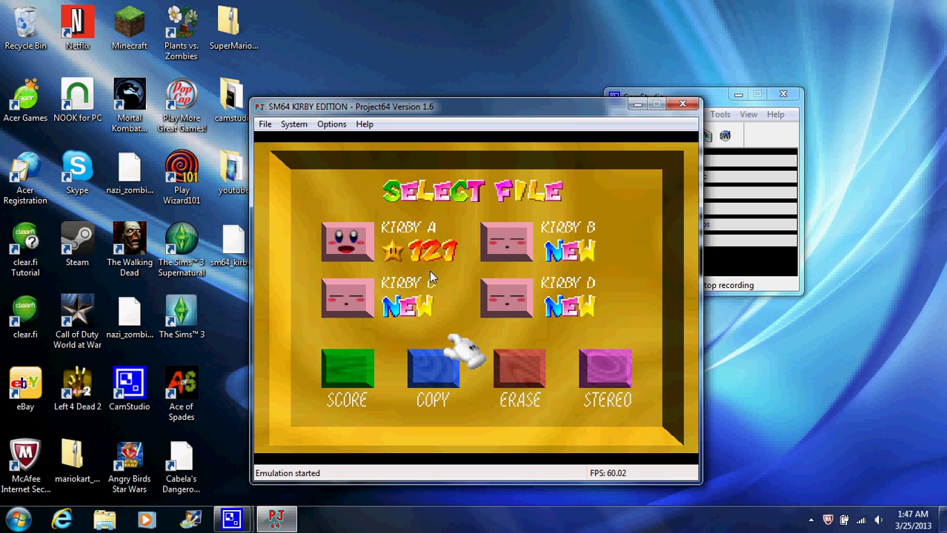
key(Up)
key(Left)
key(Down)
key(Right)
key(Right)
key(Up)
key(Left)
key(Down)
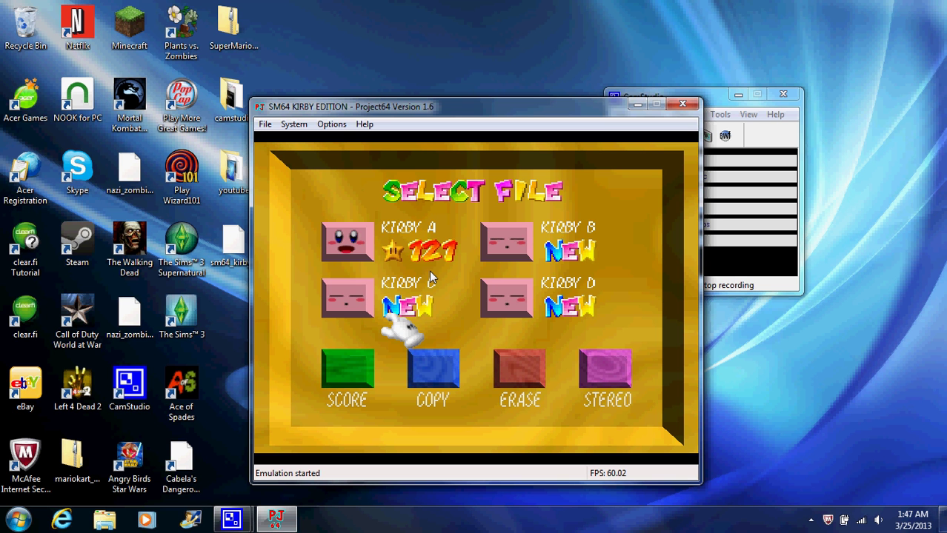
key(Up)
key(Down)
key(Left)
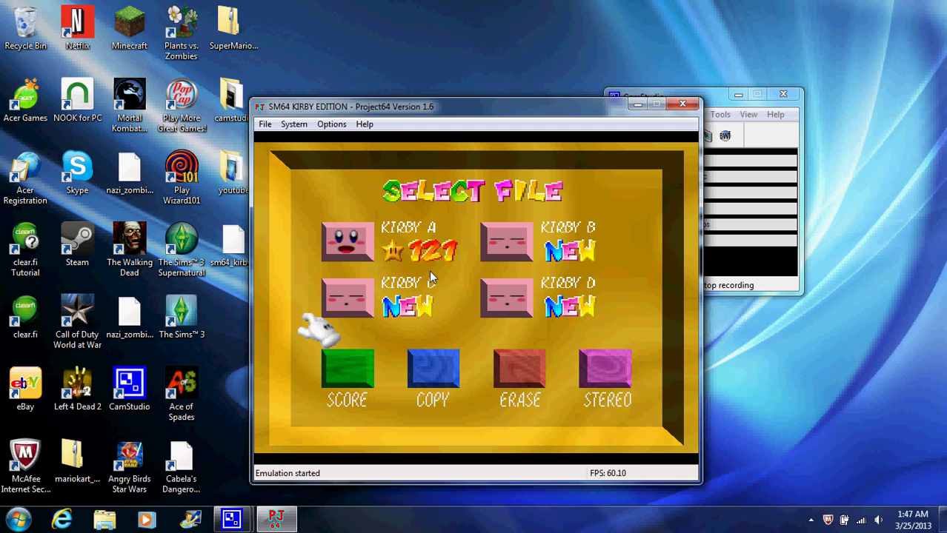
key(Right)
key(Up)
key(Down)
key(Left)
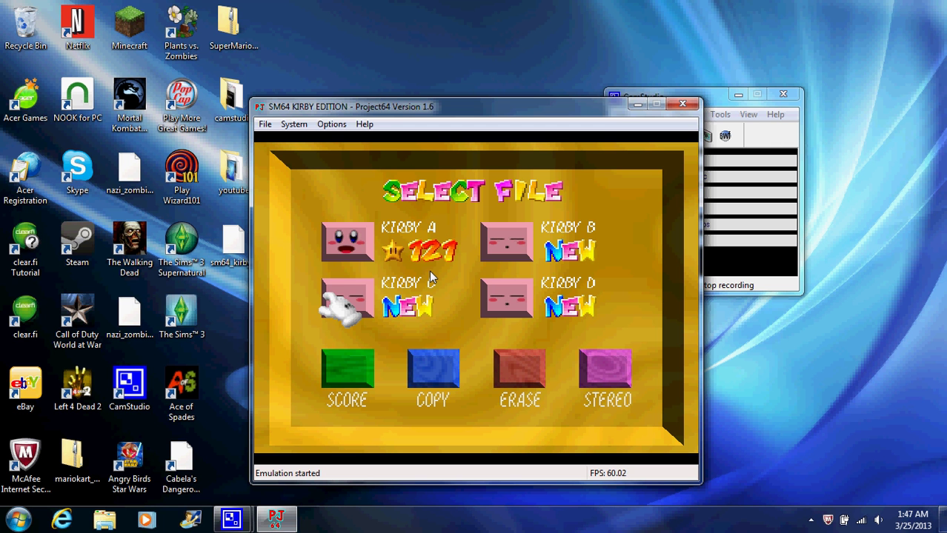
key(Up)
key(Down)
key(Up)
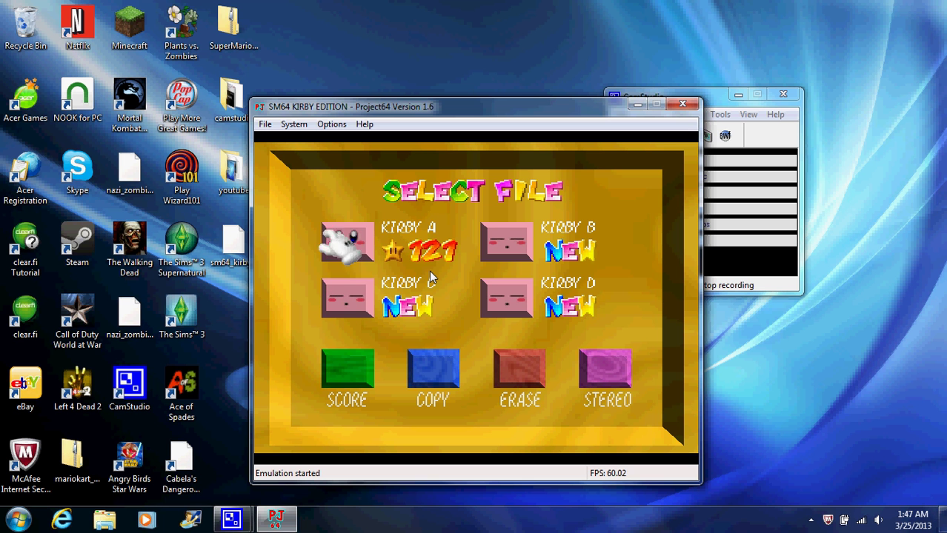
key(Up)
key(Right)
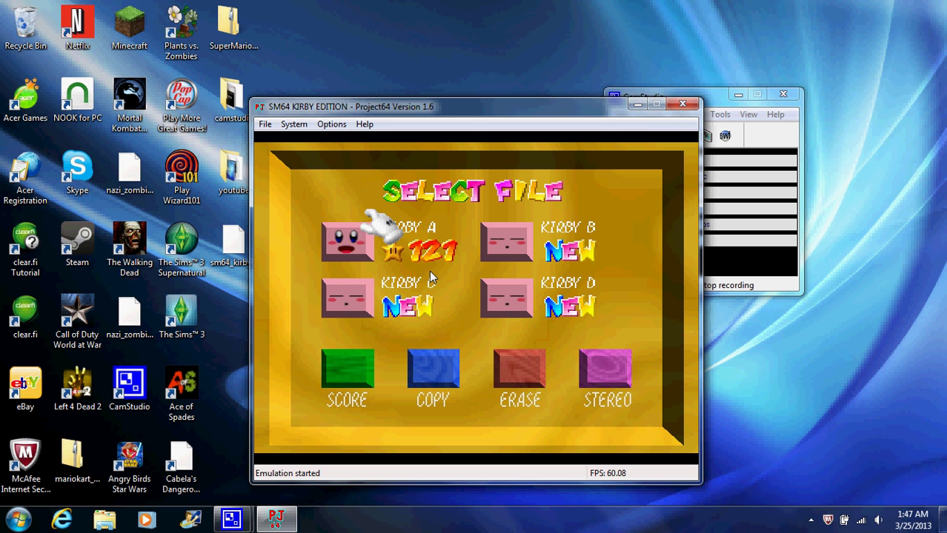
Step: View the Score, Copy and Erase screens of the game's file selection in turn
key(Down)
key(Left)
key(x)
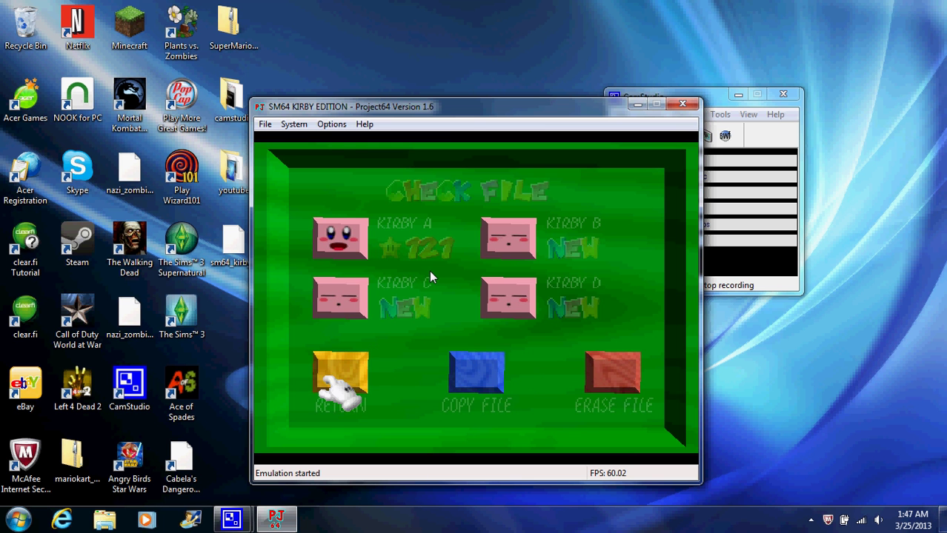
key(Right)
key(x)
key(Right)
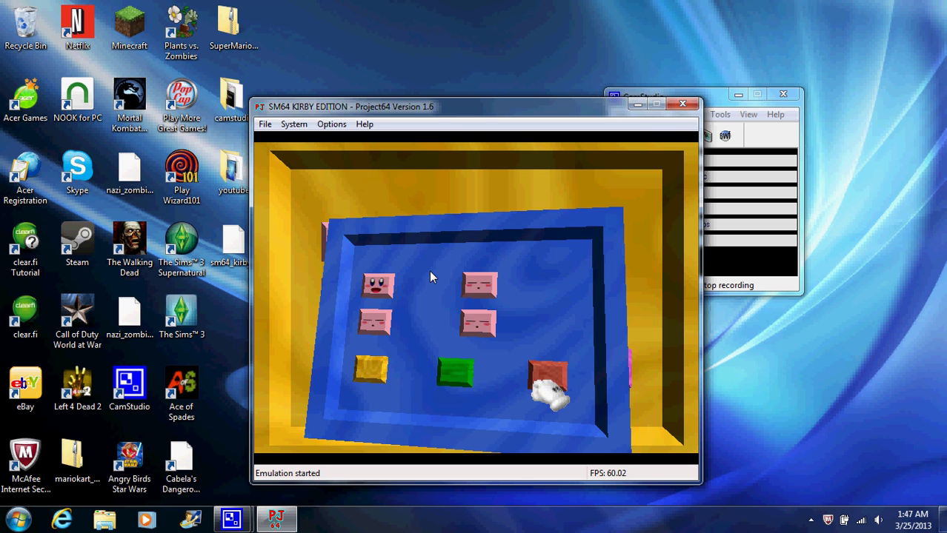
key(Right)
key(x)
key(x)
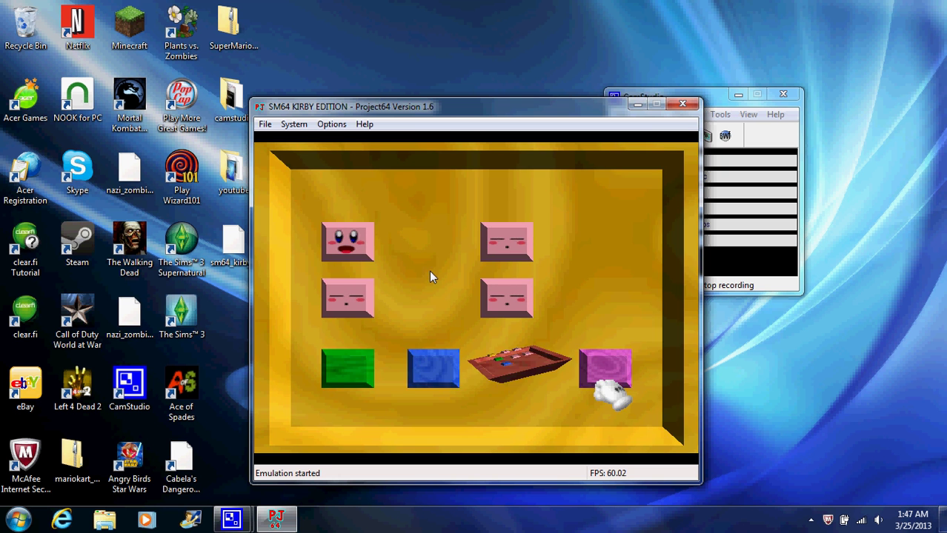
Step: Return from the Erase screen to the file selection and start the Kirby A save file
key(Left)
key(x)
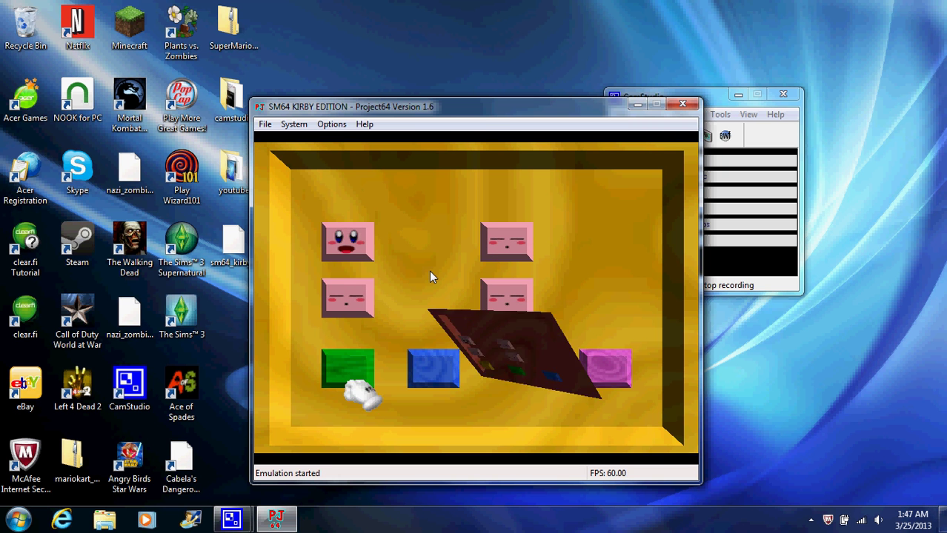
key(Up)
key(x)
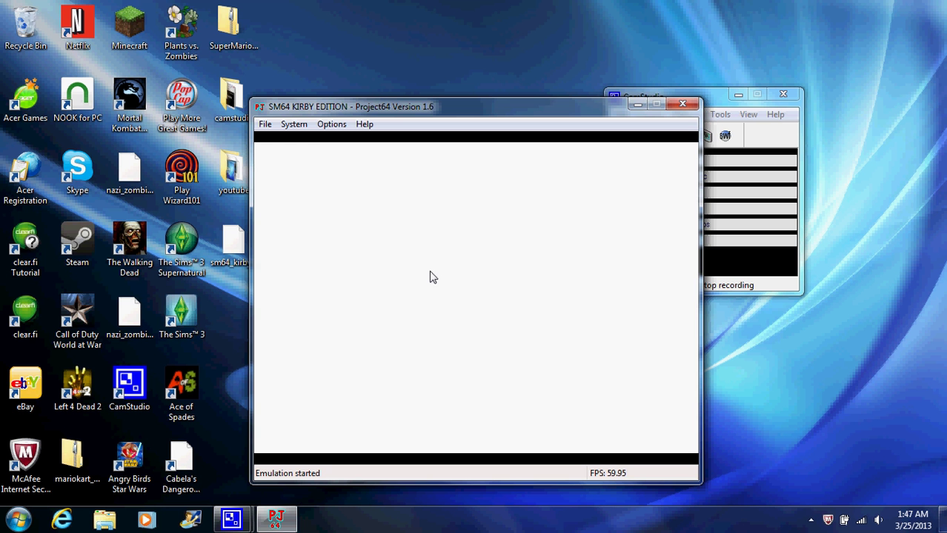
Step: Test the controls by making Kirby jump and turn around on the sandy ground in front of the castle
key(x)
key(x)
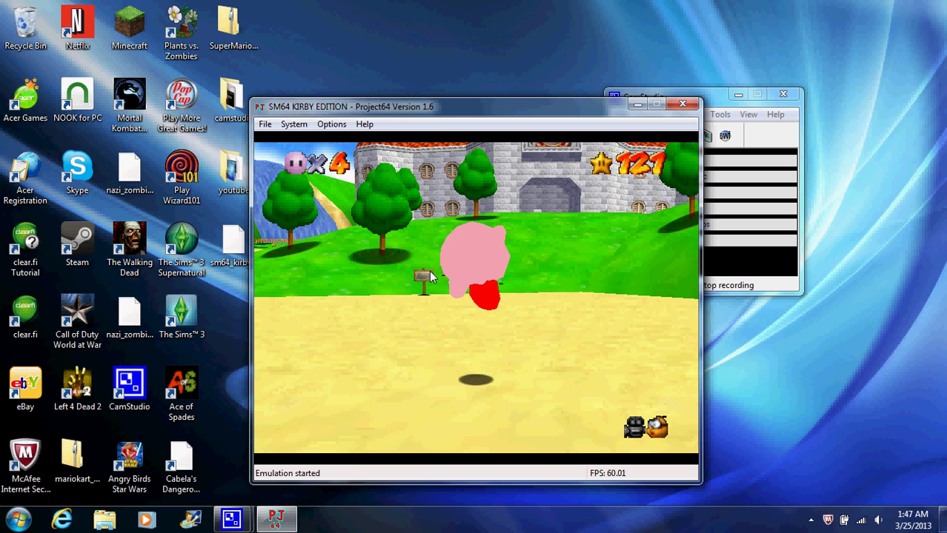
key(x)
key(x)
key(Down)
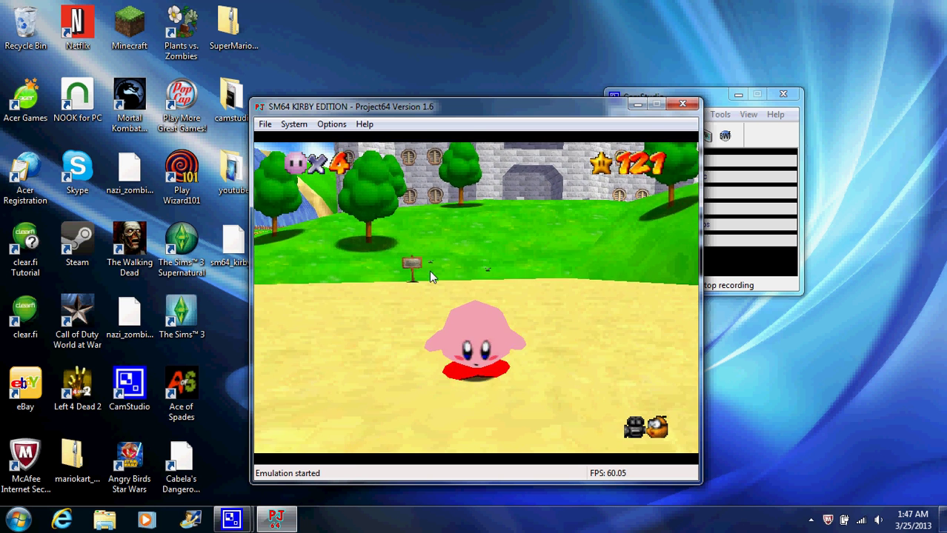
key(Up)
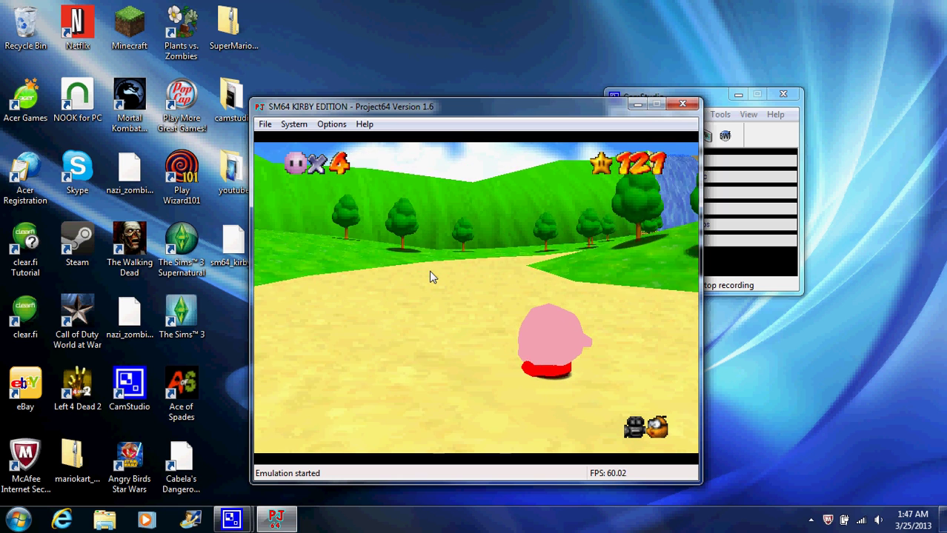
Step: Run and jump Kirby past the sign and the tree up the hill and onto the castle bridge
key(x)
key(Up)
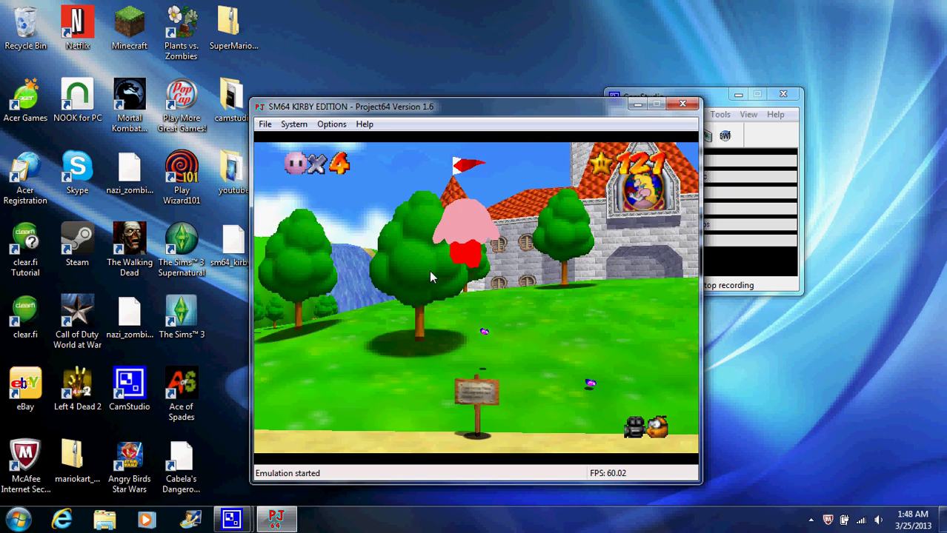
key(Up)
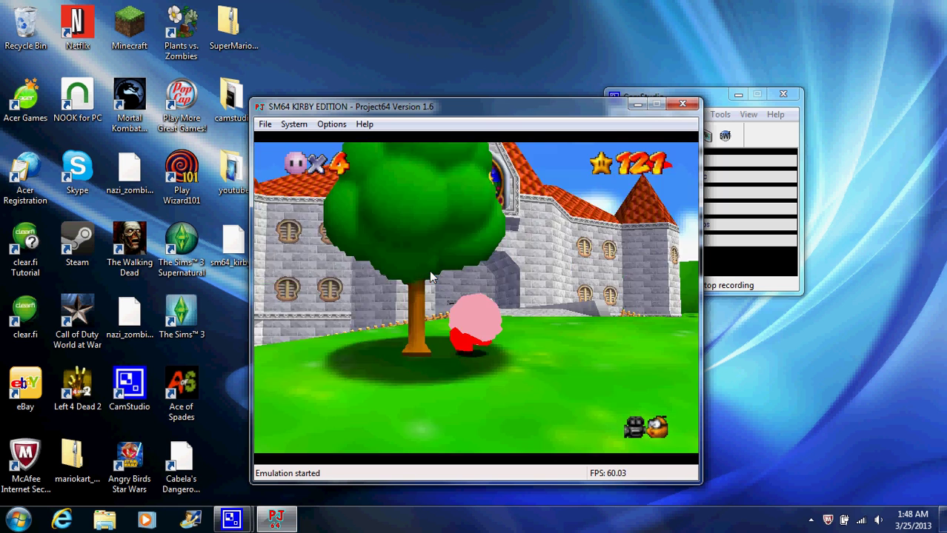
key(x)
key(Up)
key(x)
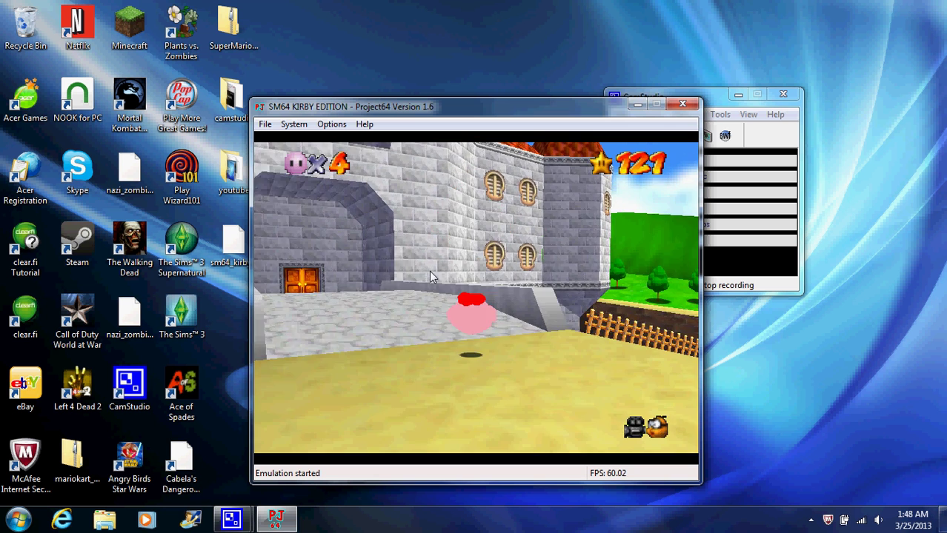
key(Down)
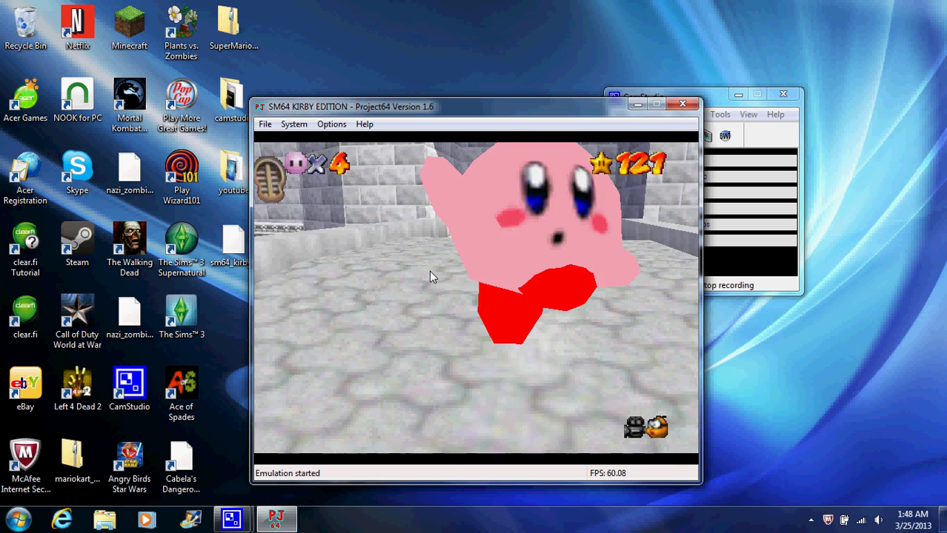
Step: Leave the bridge and jump Kirby around the castle's grass field to the fence along the moat
key(x)
key(Left)
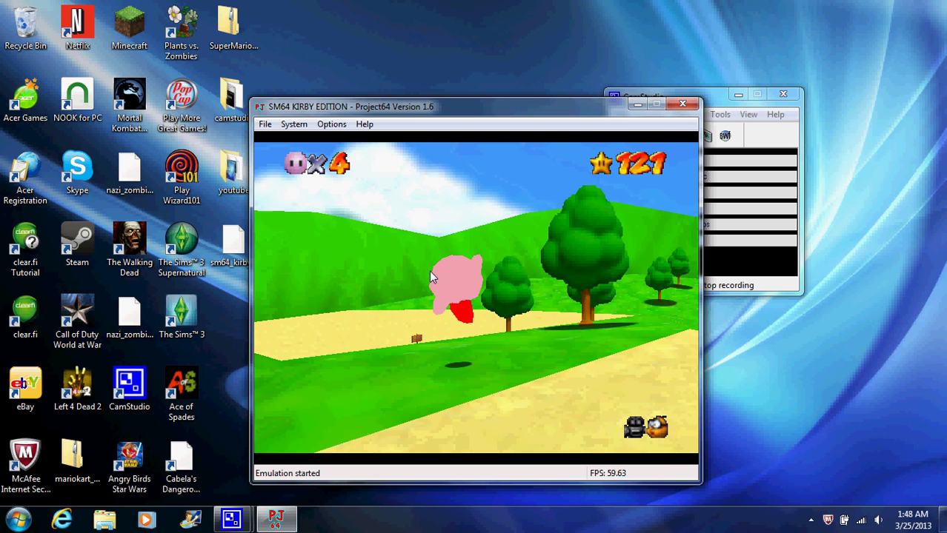
key(x)
key(Up)
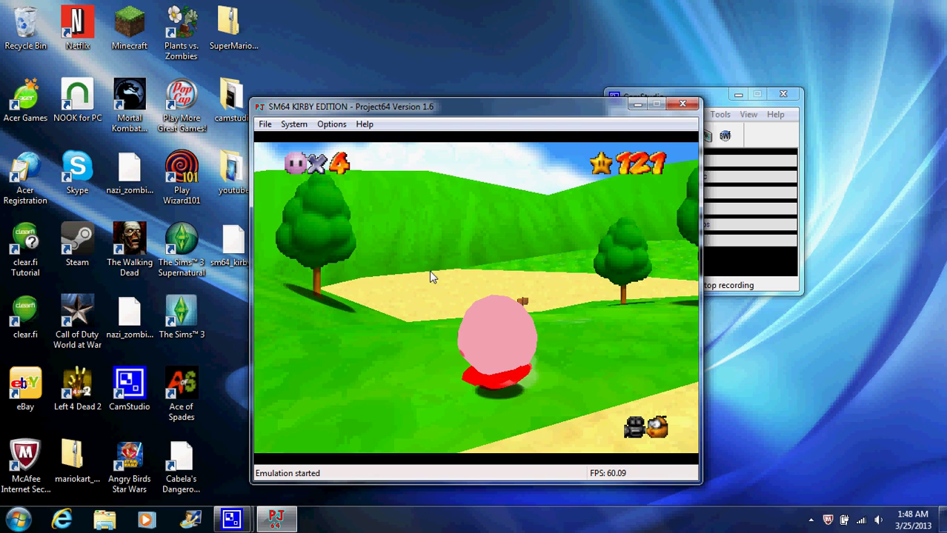
key(x)
key(Right)
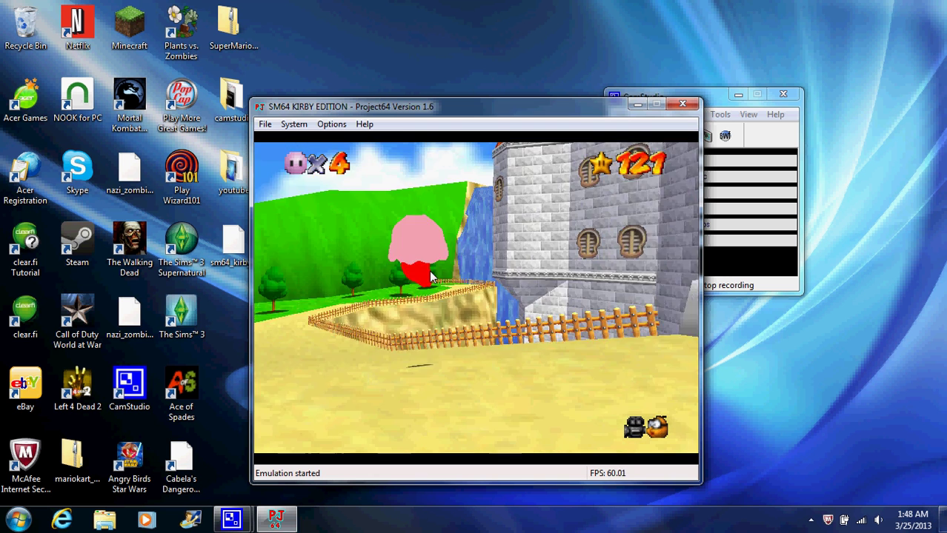
Step: Take Kirby across the bridge, jump in front of the castle doors and walk back from them
key(x)
key(Up)
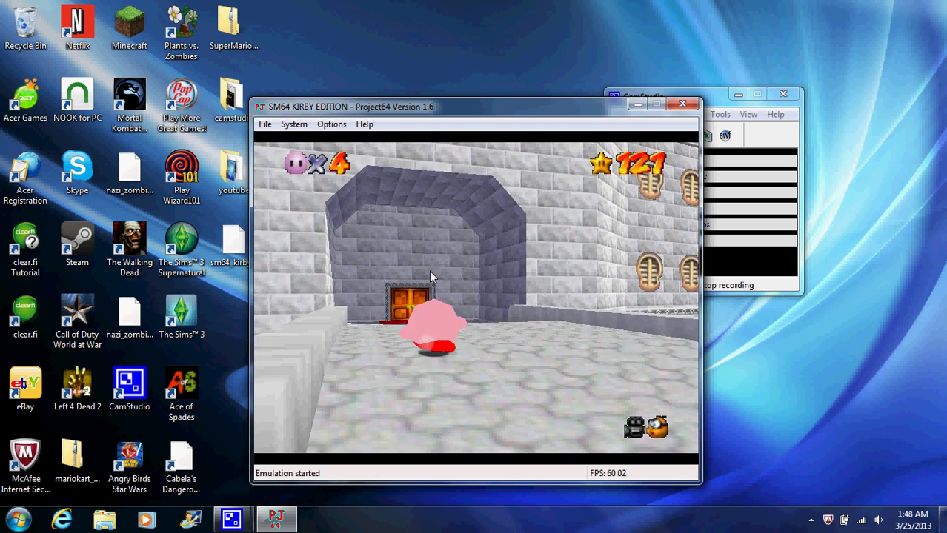
key(x)
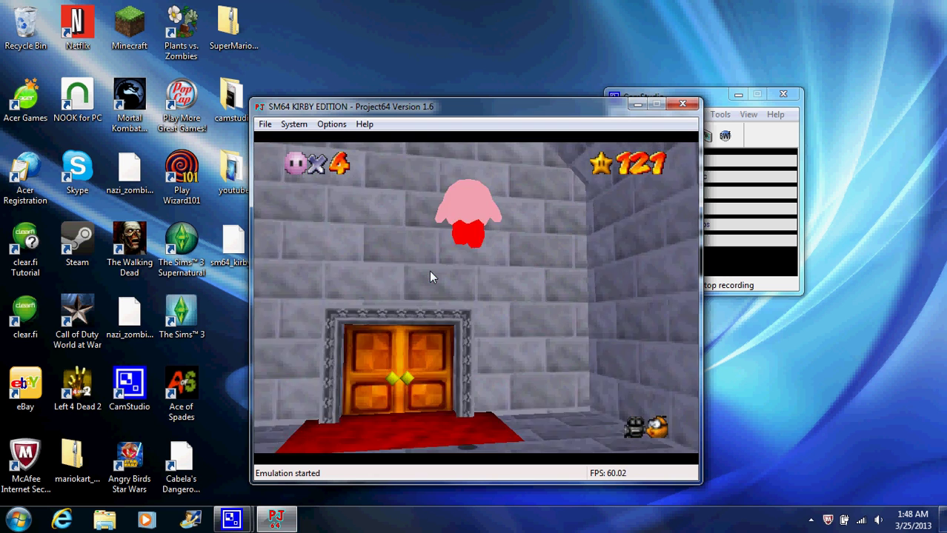
key(Down)
key(Down)
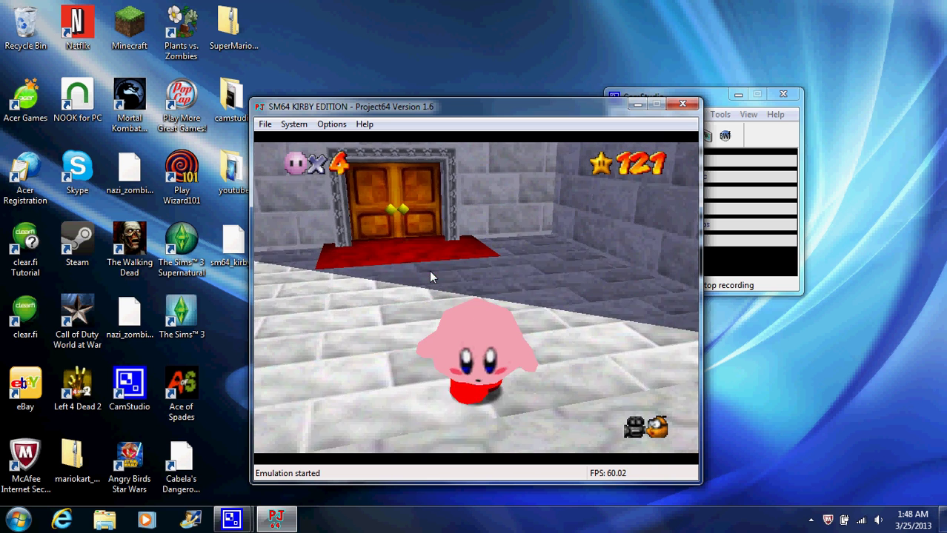
Step: Jump Kirby along the bridge wall away from the castle and back onto the sandy path
key(Right)
key(x)
key(Up)
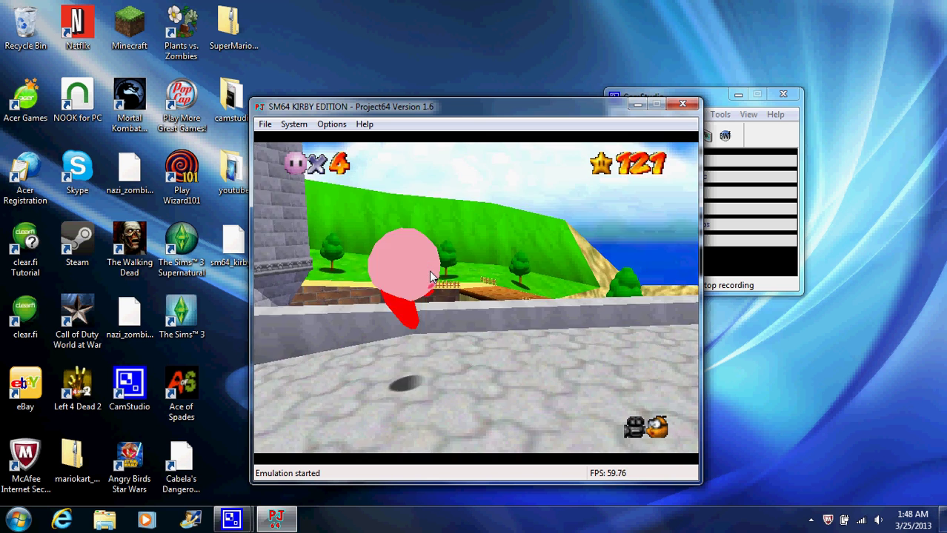
key(x)
key(x)
key(Up)
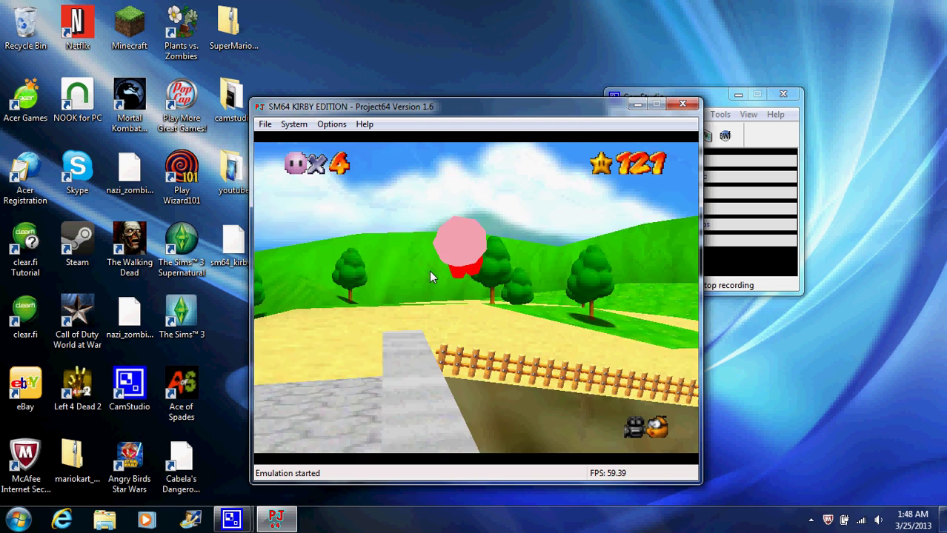
key(Right)
key(Right)
key(x)
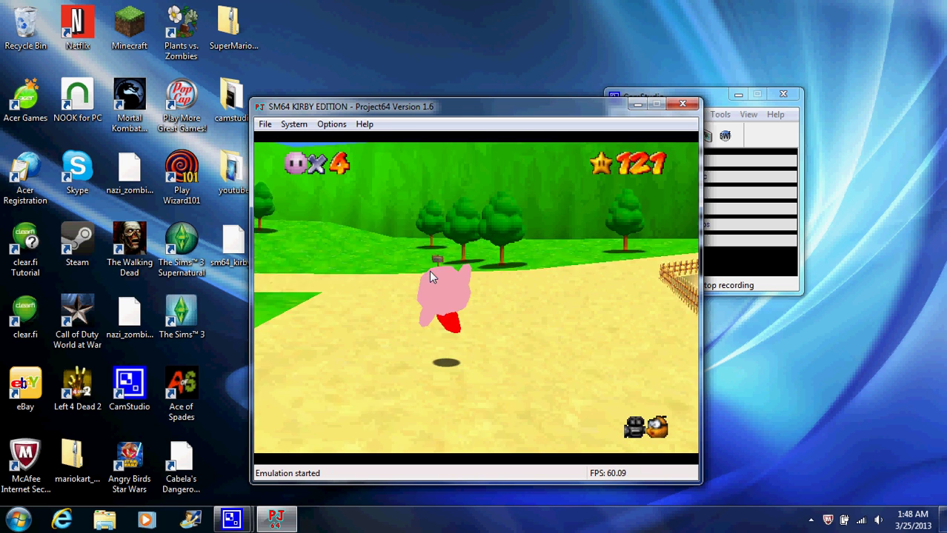
Step: Turn Kirby toward the moat fence and waterfall, and walk back across the sandy path
key(Right)
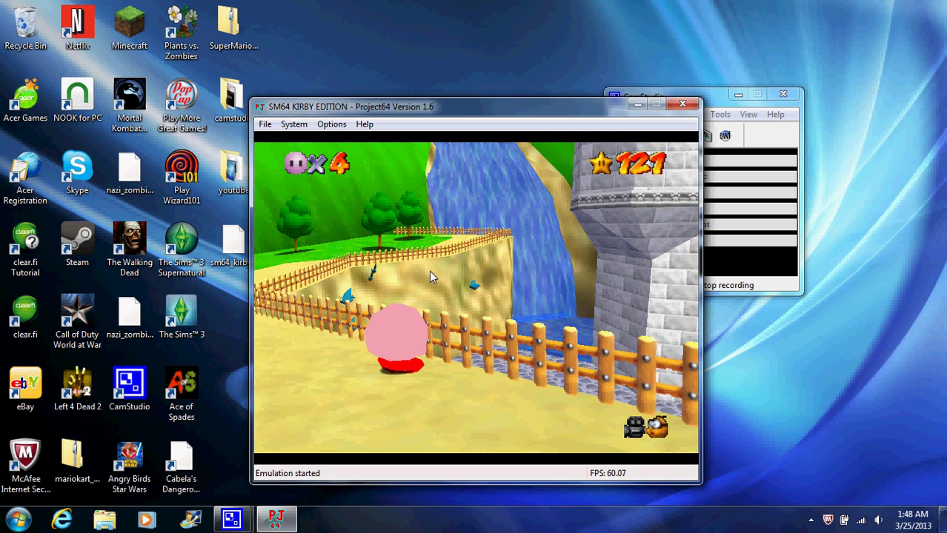
key(Left)
key(Down)
key(Left)
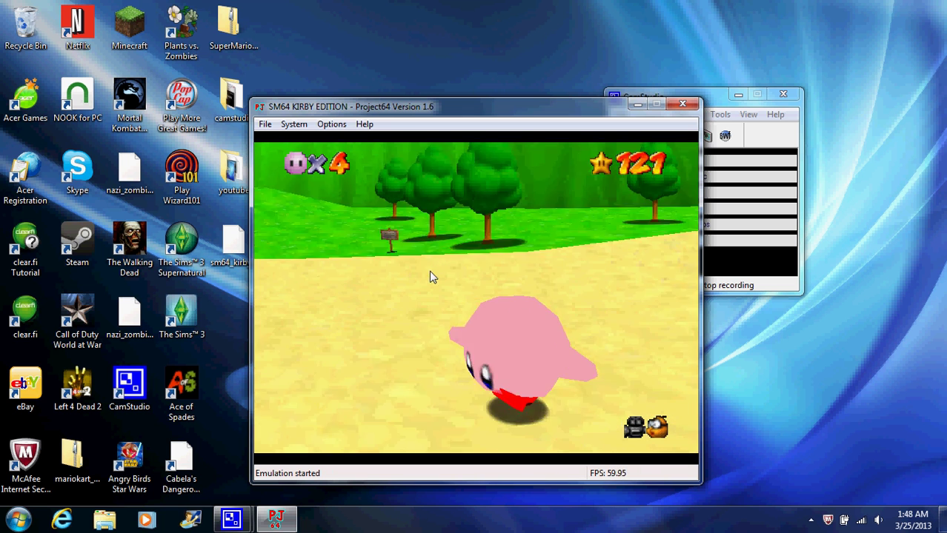
key(Up)
key(Left)
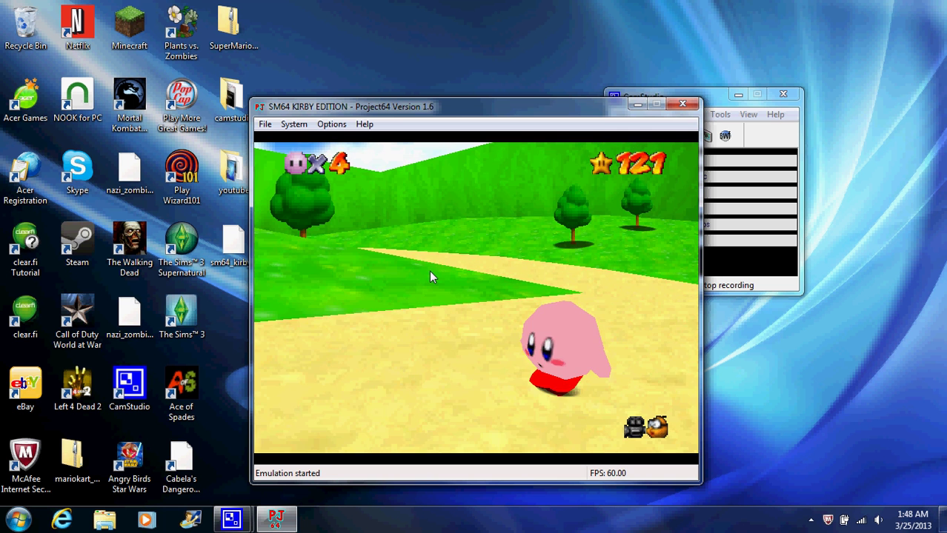
Step: Walk Kirby in a small loop on the sandy path, turning toward the sign and trees
key(Up)
key(Down)
key(Right)
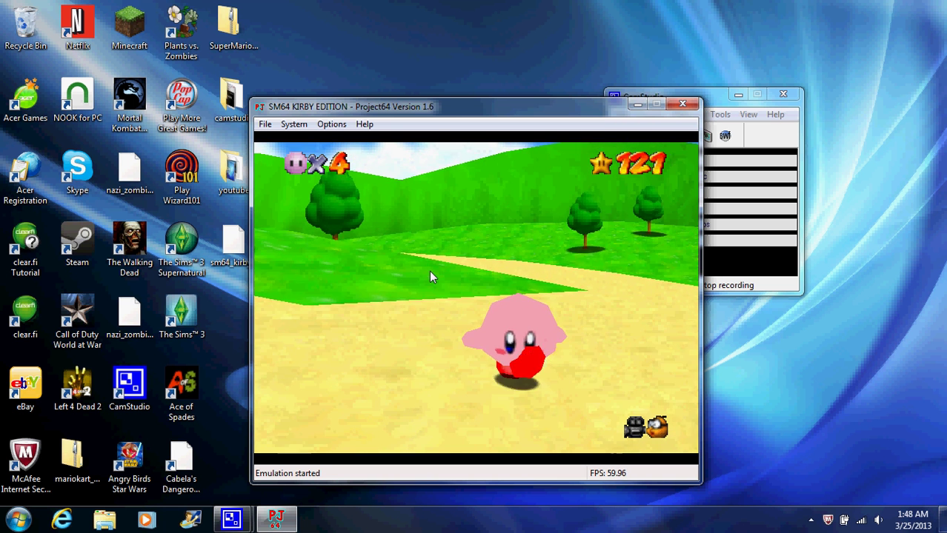
key(Down)
key(Right)
key(Right)
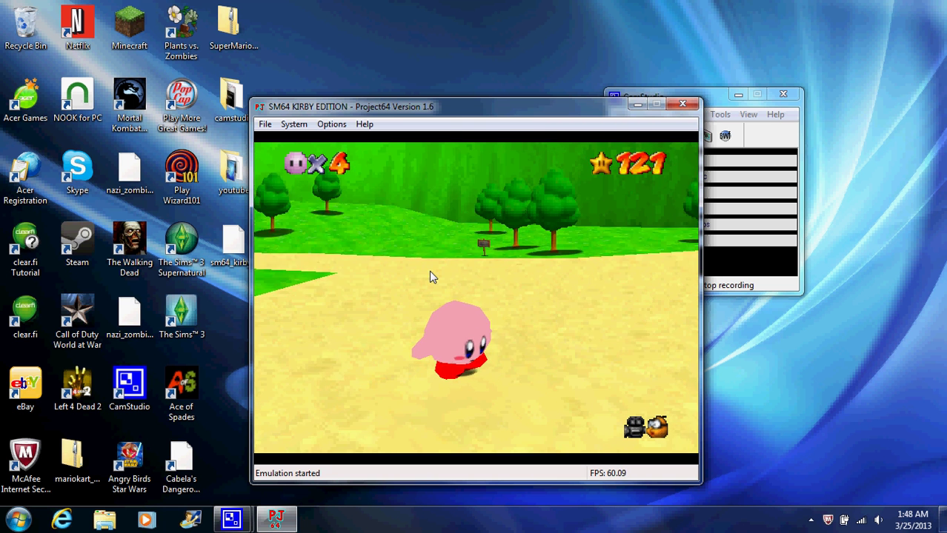
Step: Walk Kirby toward the moat fence and along it, facing the castle wall
key(Up)
key(Right)
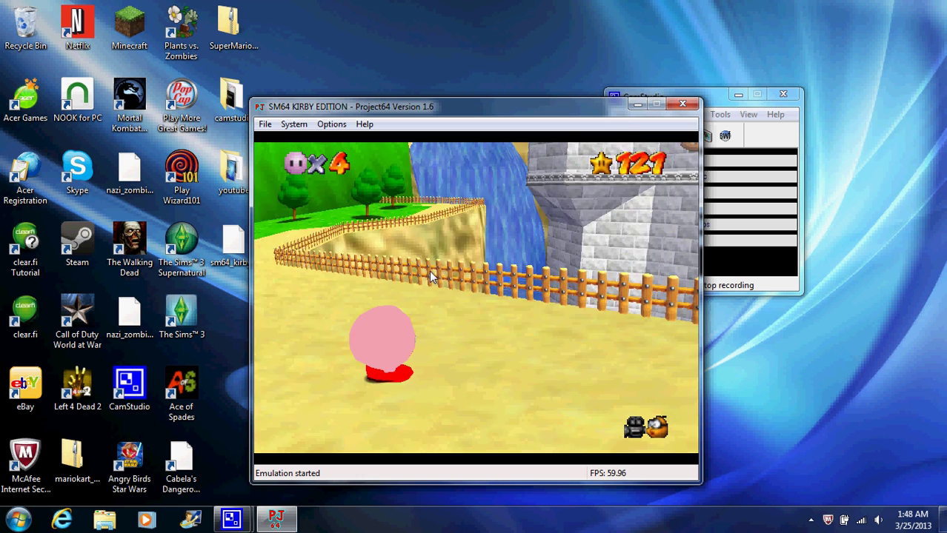
key(Up)
key(Right)
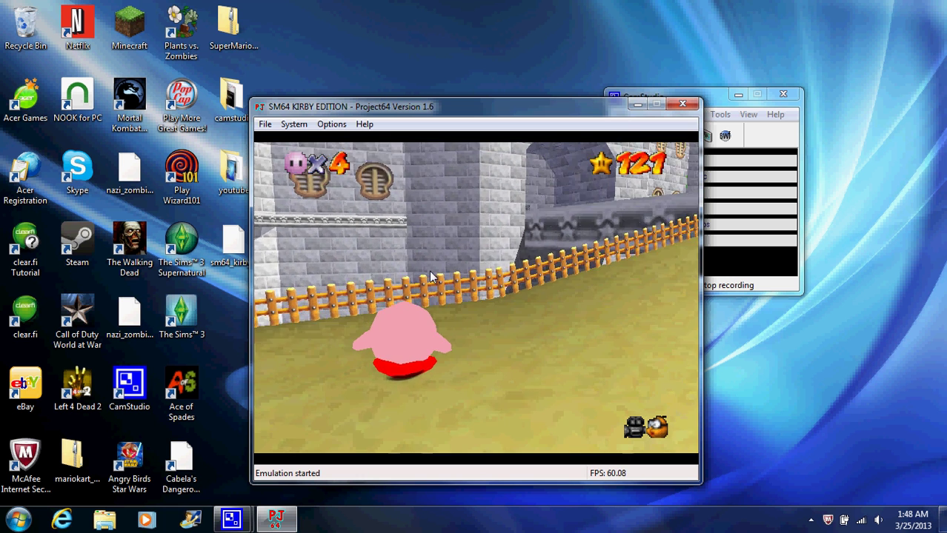
key(Up)
key(Up)
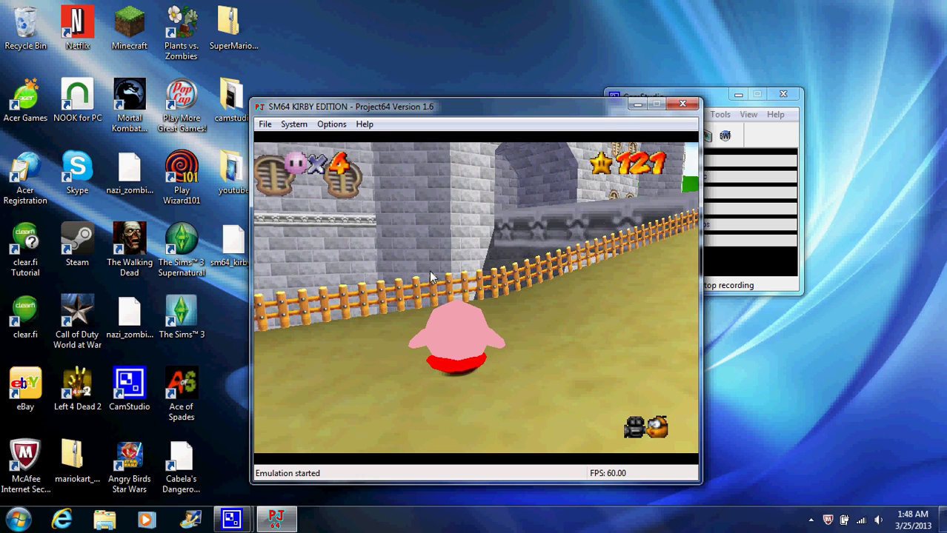
key(Up)
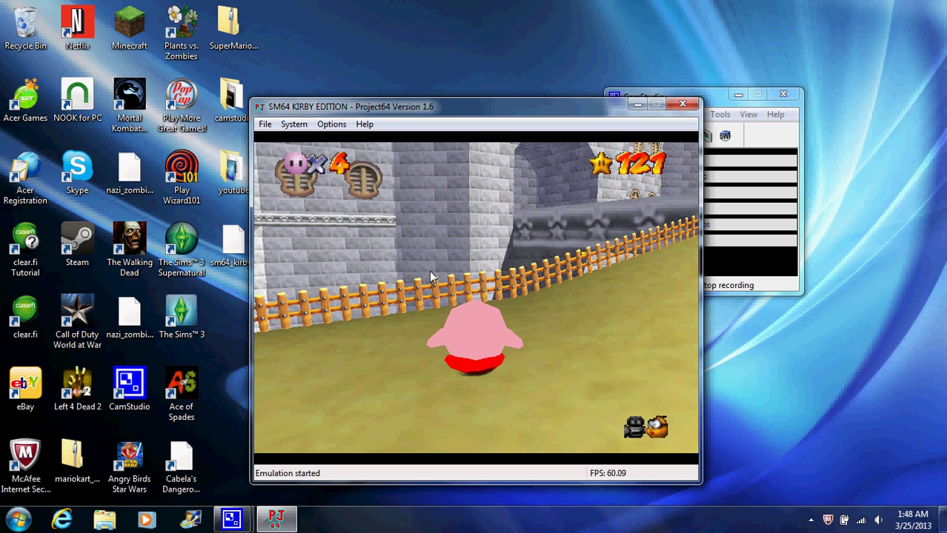
Step: Run Kirby away from the fence and jump down the hill onto the stone block beside the pond
key(Right)
key(Up)
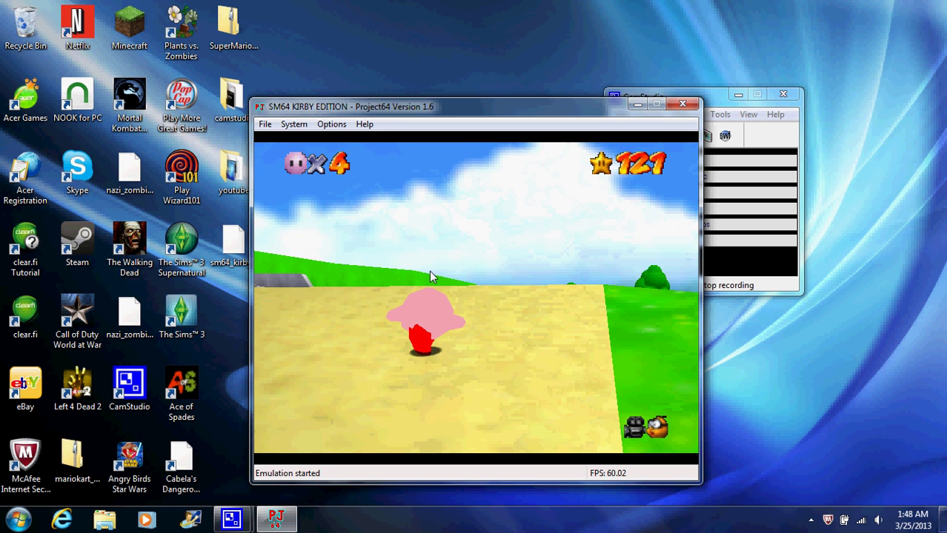
key(x)
key(x)
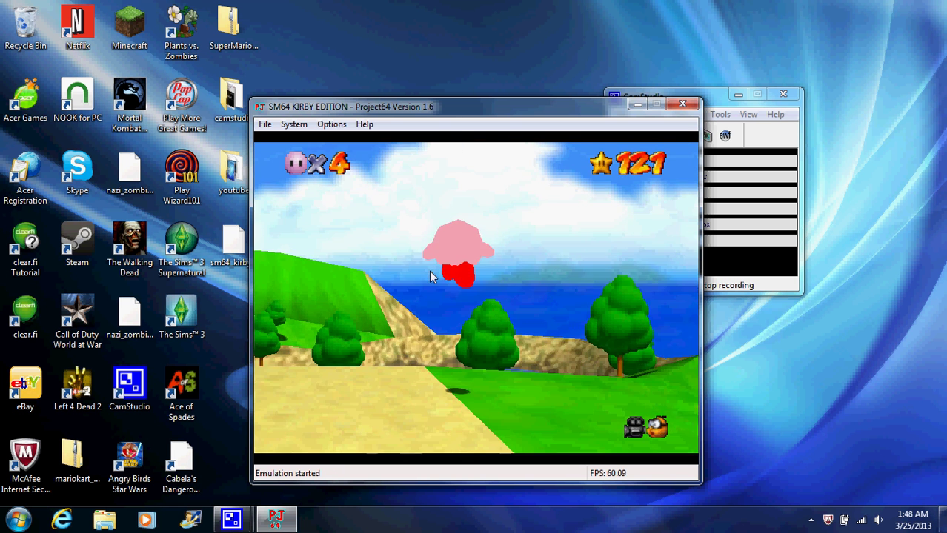
key(x)
key(Down)
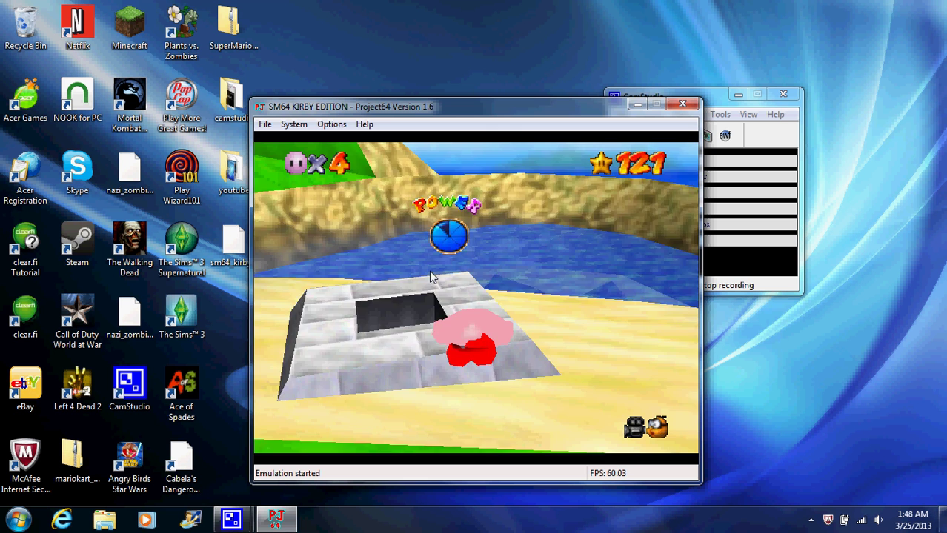
Step: Take Kirby off the stone block into the pond and swim back to the sandy shore
key(Up)
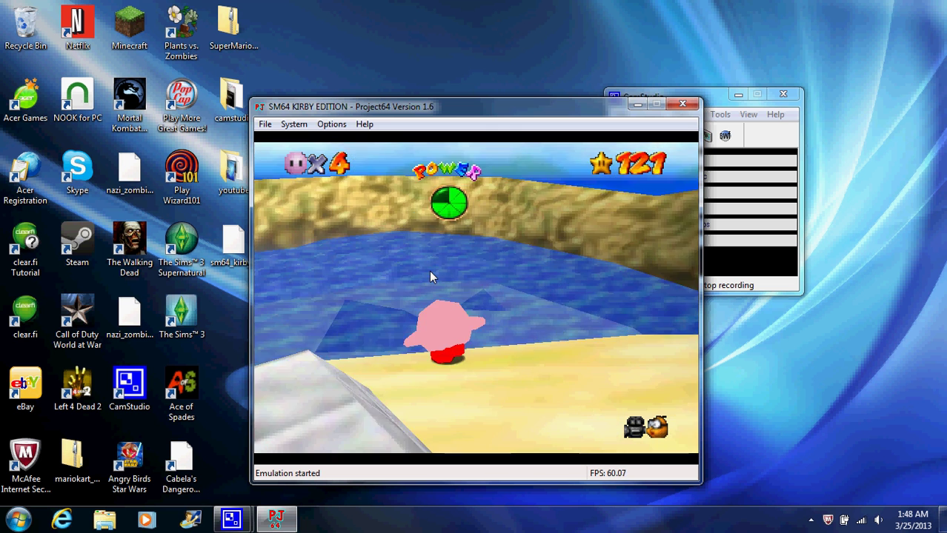
key(x)
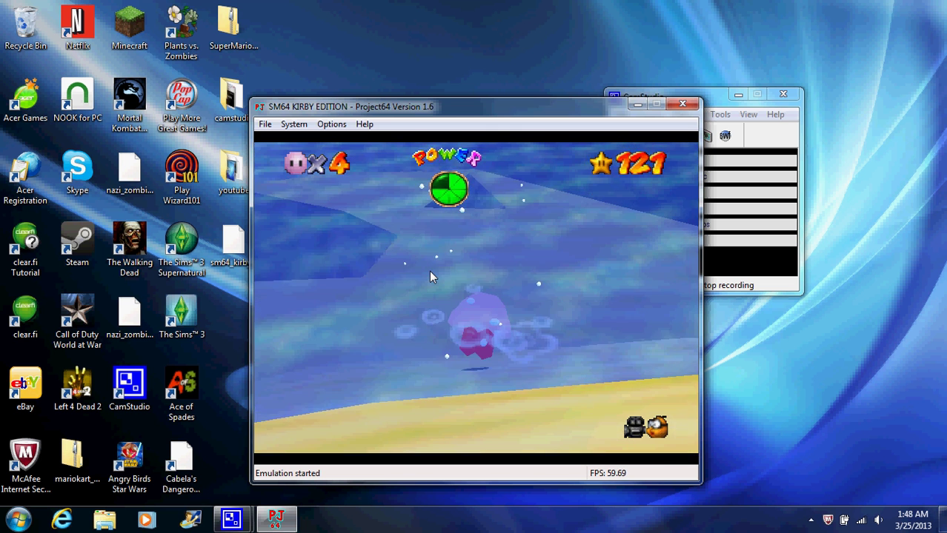
key(Right)
key(Up)
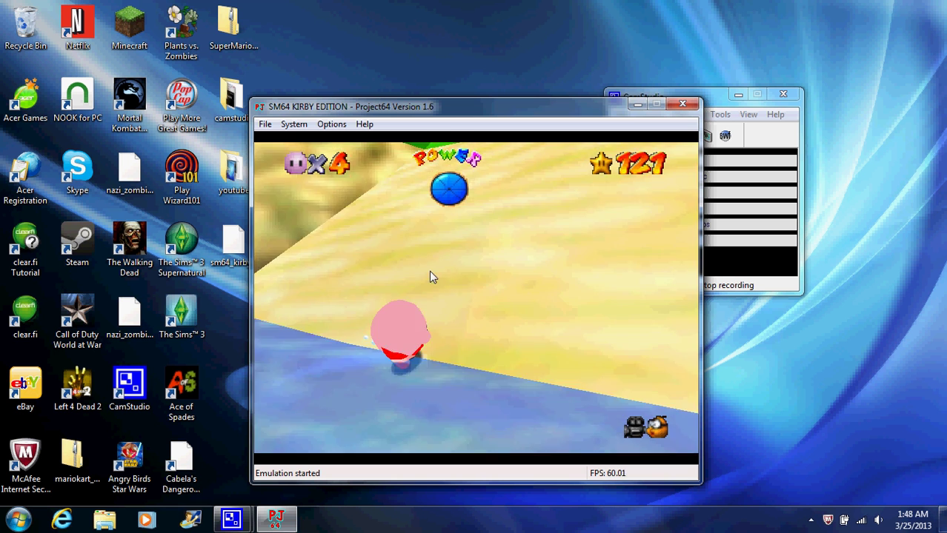
Step: Jump Kirby from the shore past the stone block and up the hill to the fence beside the castle bridge
key(x)
key(Up)
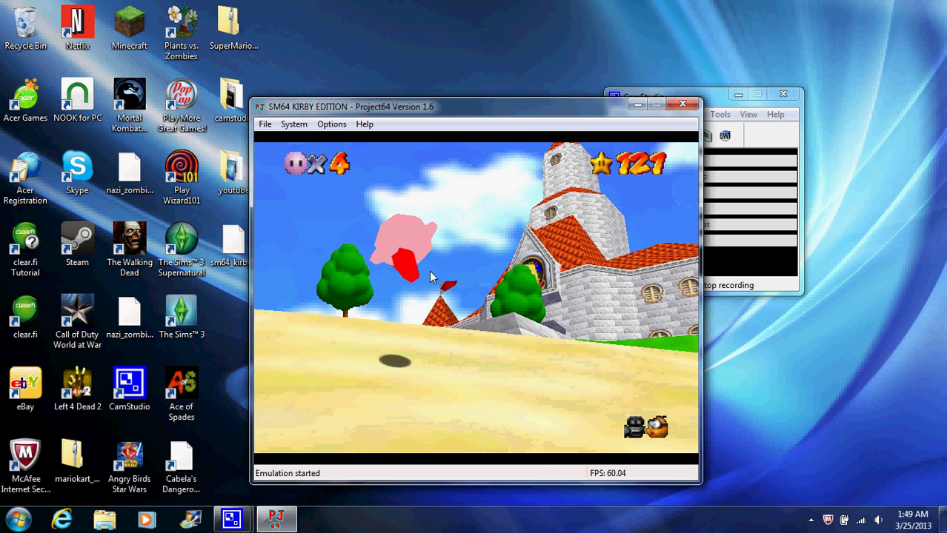
key(x)
key(Up)
key(x)
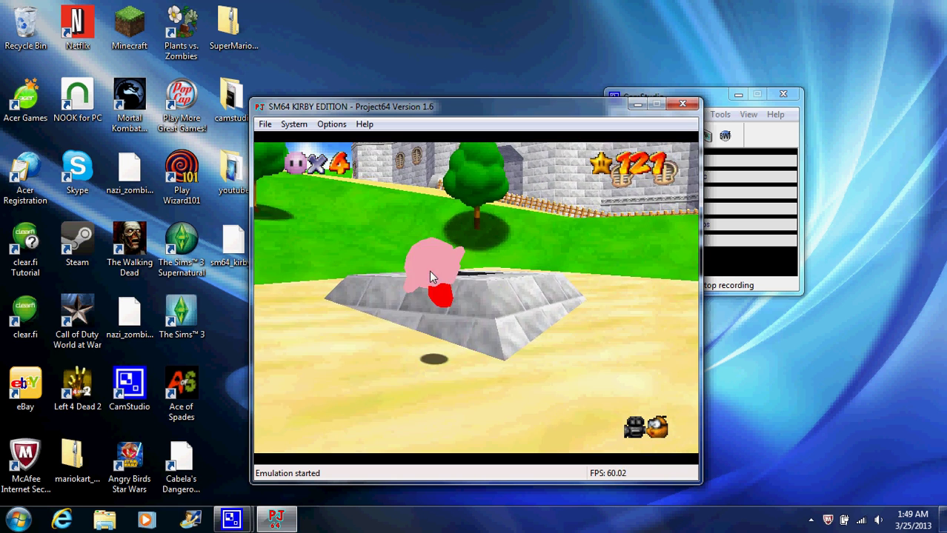
key(Up)
key(x)
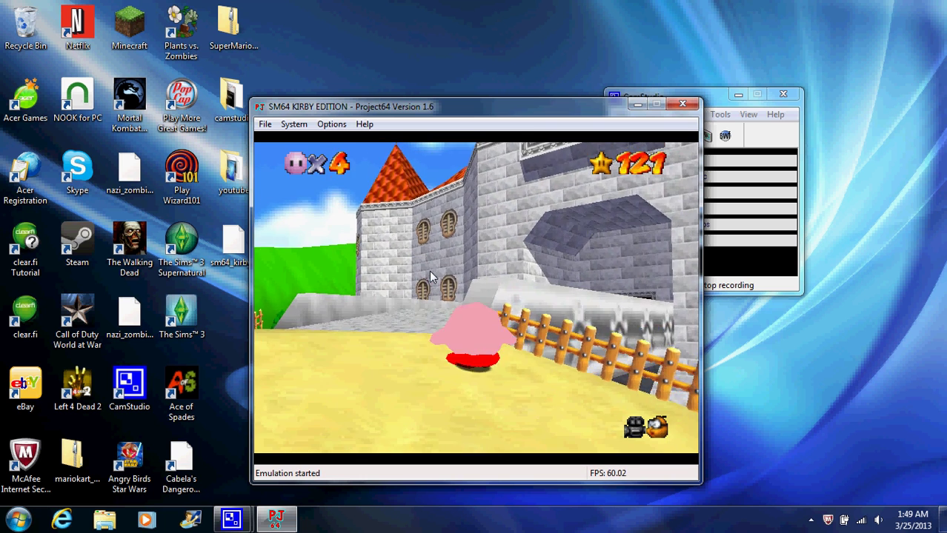
Step: Walk Kirby along the moat fence away from the castle bridge
key(Right)
key(Down)
key(Right)
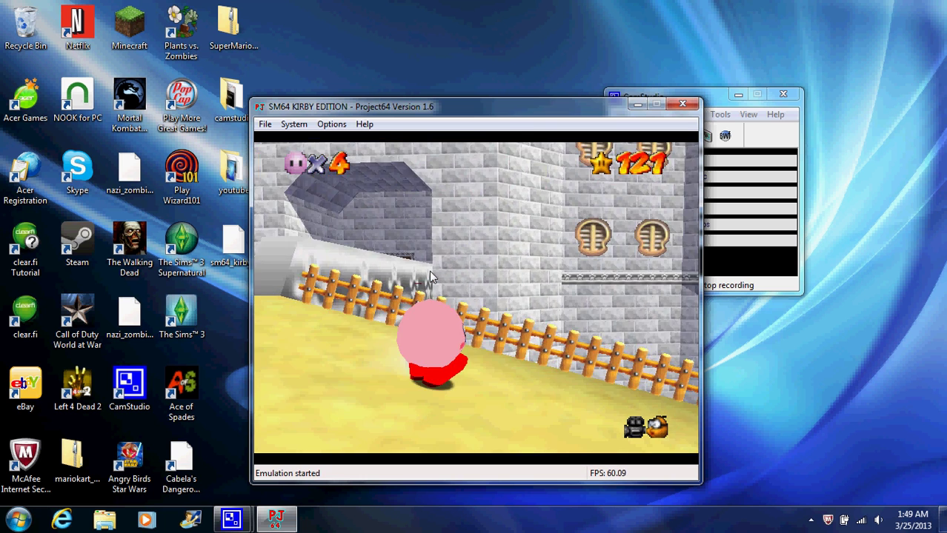
key(Down)
key(Right)
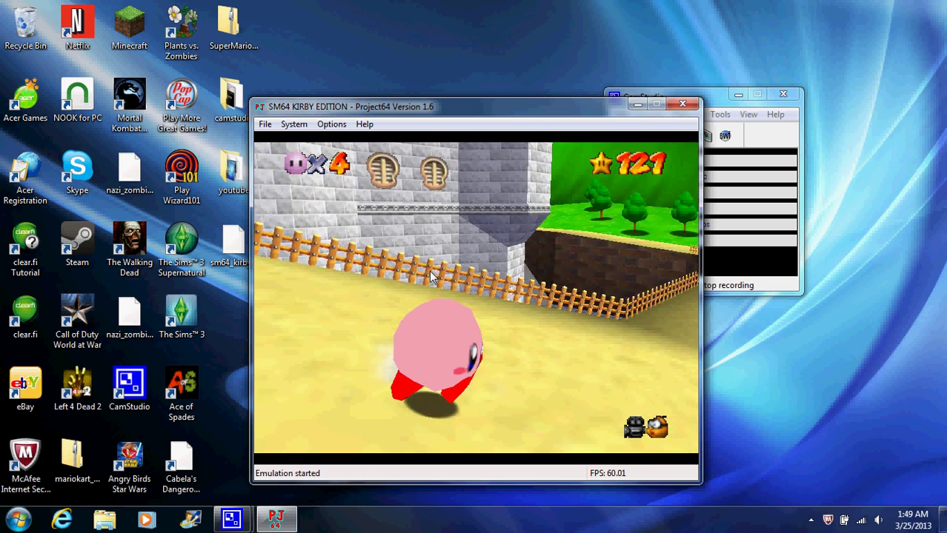
Step: Run Kirby from the fence and jump across the grassy slope near the trees above the stone block
key(Up)
key(Right)
key(x)
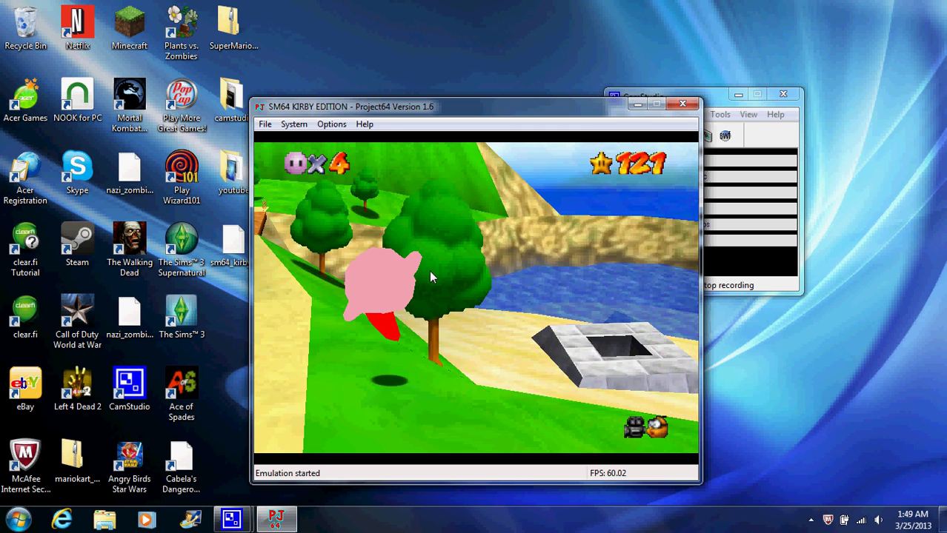
key(x)
key(Right)
key(x)
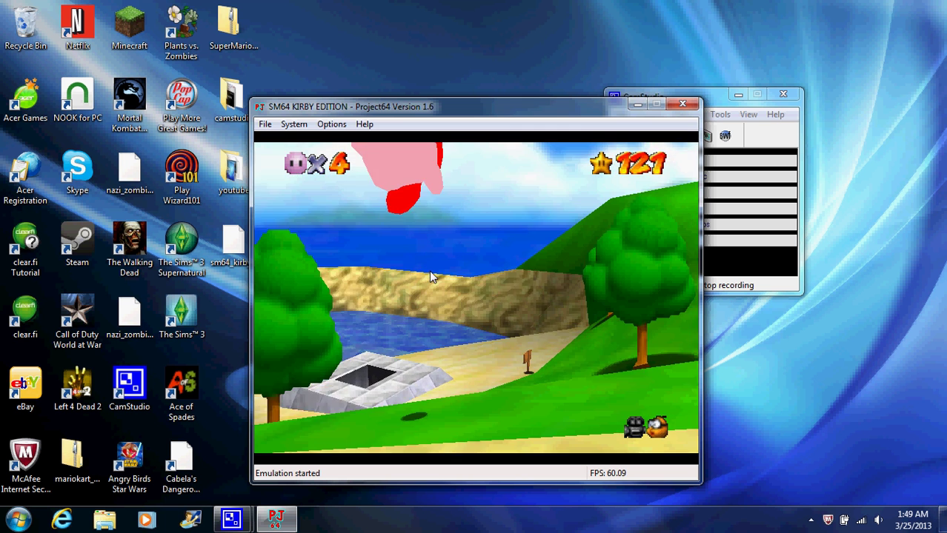
Step: Make Kirby jump and ground-pound repeatedly on the grassy slope overlooking the pond
key(x)
key(x)
key(z)
key(x)
key(z)
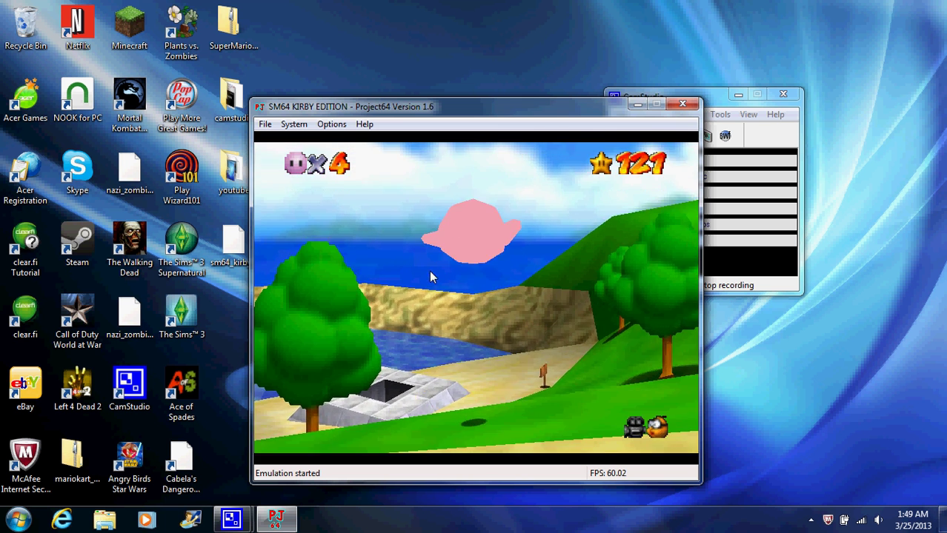
key(x)
key(z)
key(Right)
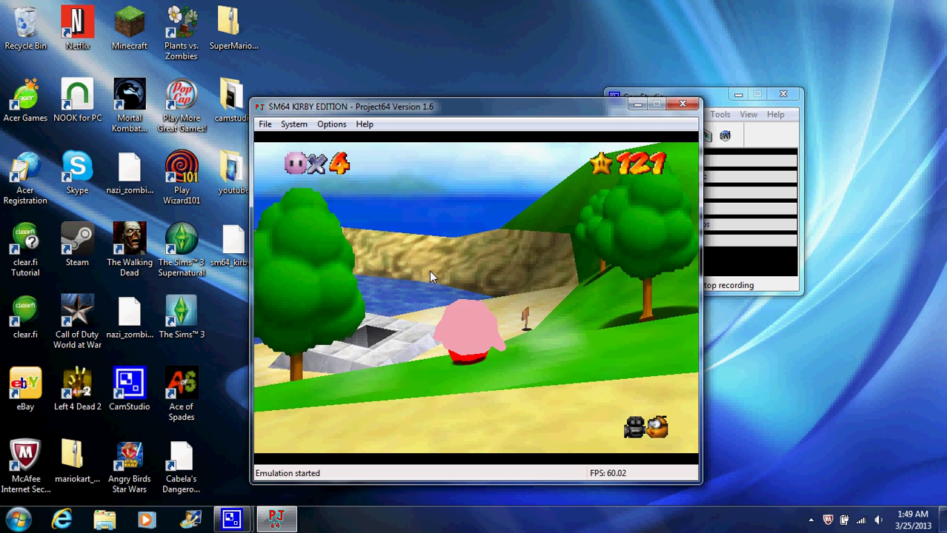
Step: Bring Kirby back onto the sandy path and walk him toward the castle bridge
key(Right)
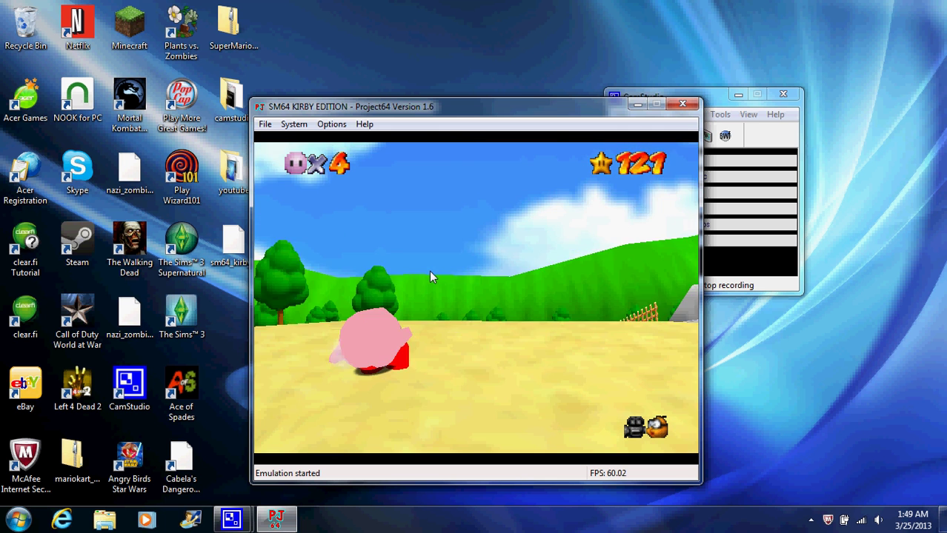
key(Down)
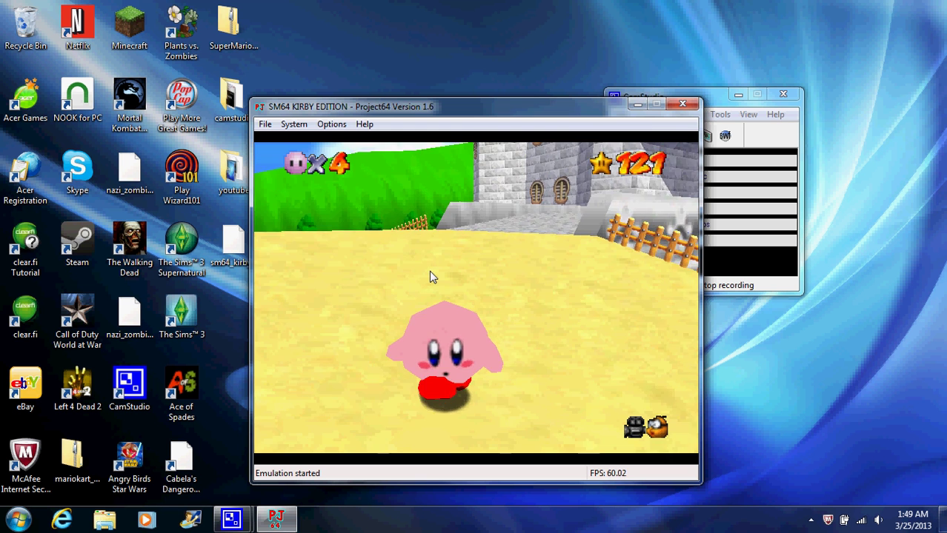
key(Up)
key(Up)
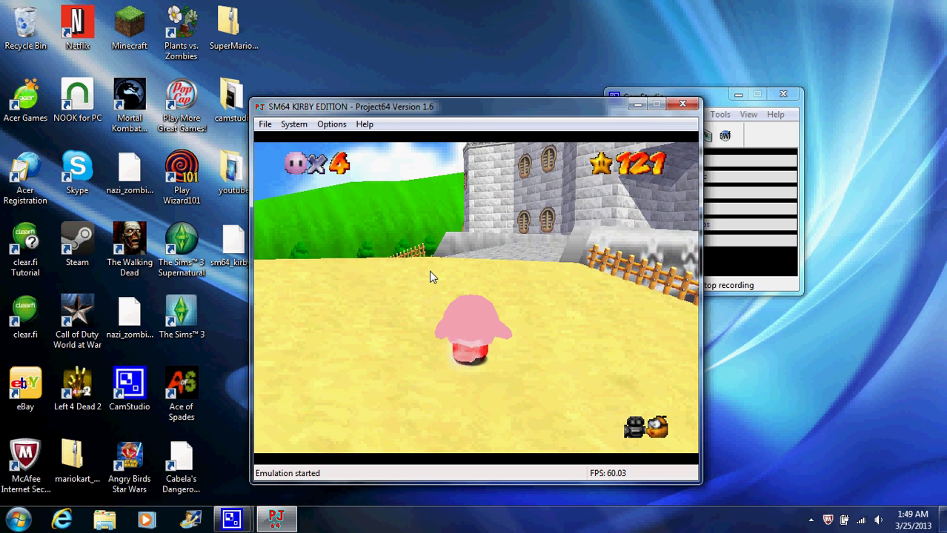
key(Up)
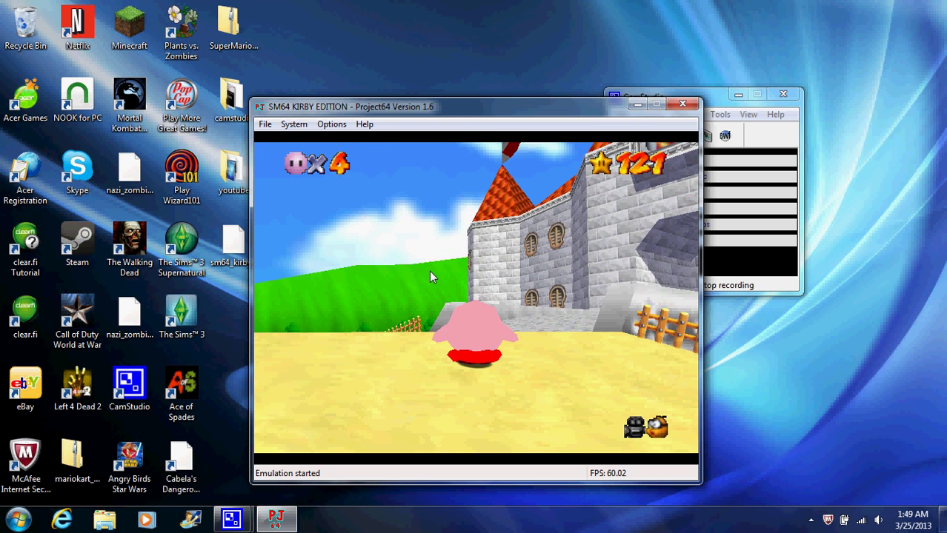
Step: Make Kirby jump repeatedly in place on the path facing the castle, and close the emulator
key(x)
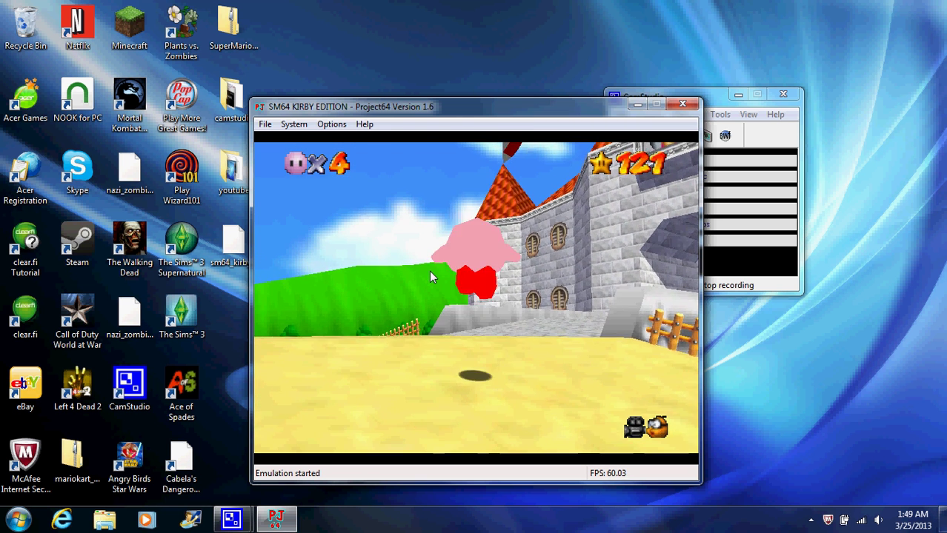
key(x)
key(x)
key(x)
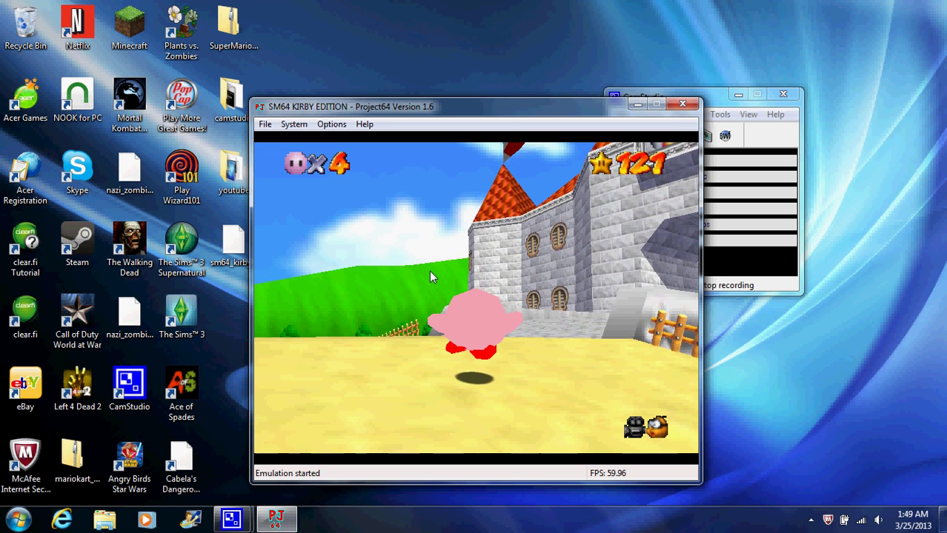
key(x)
key(z)
key(x)
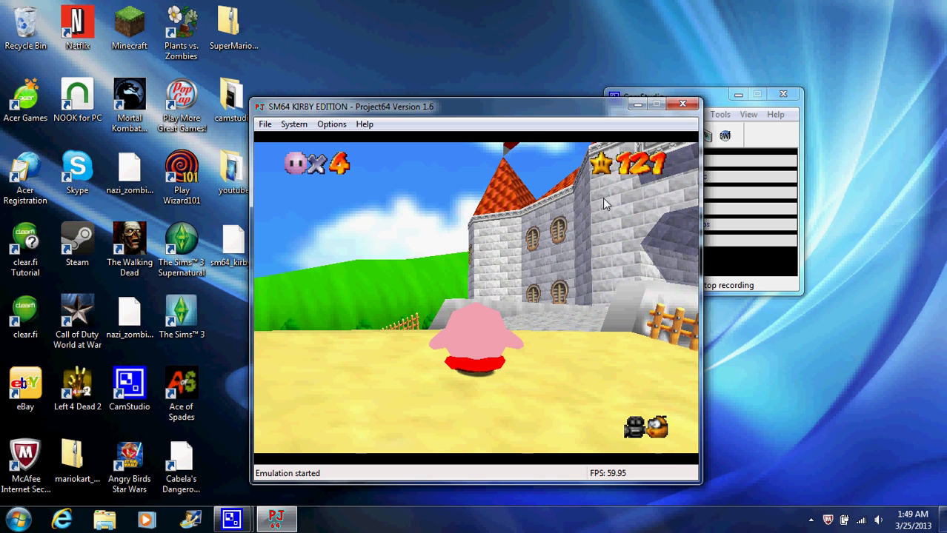
key(x)
key(x)
click(682, 105)
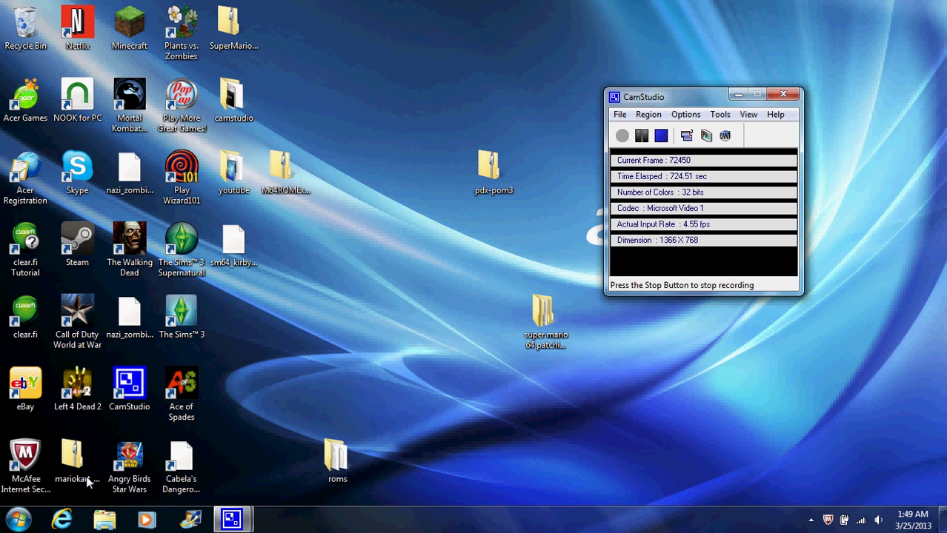
Step: Open the roms folder on the desktop and rename super mario 64.ext.z64 to youtube file.z64
double_click(339, 474)
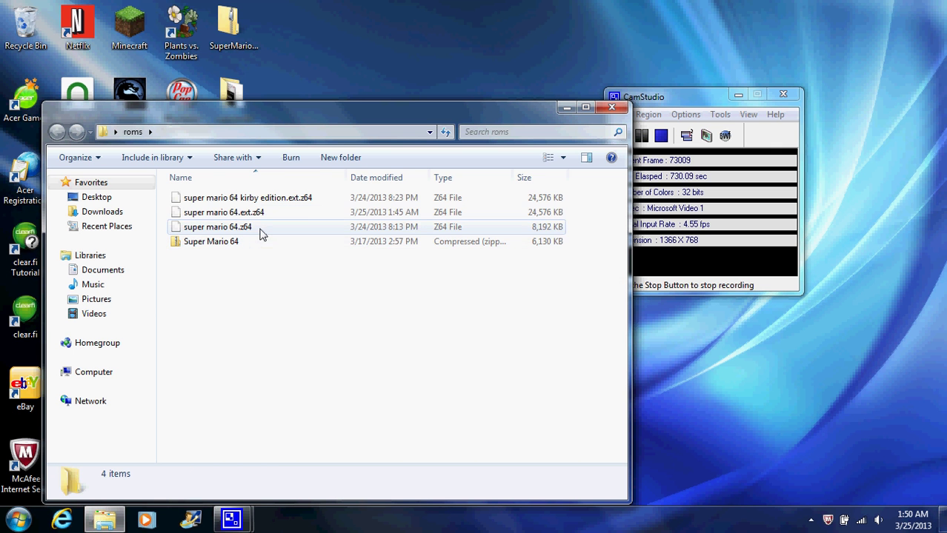
right_click(301, 218)
click(295, 351)
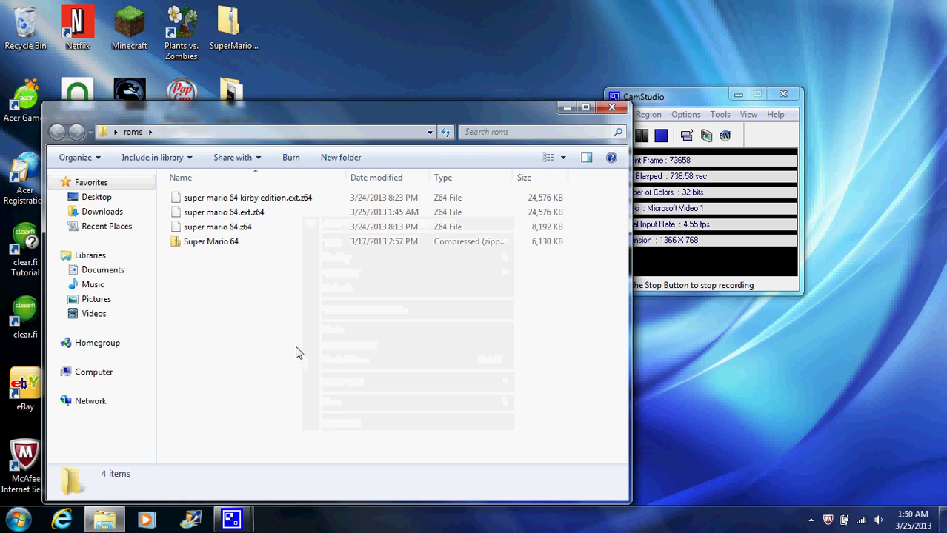
click(306, 214)
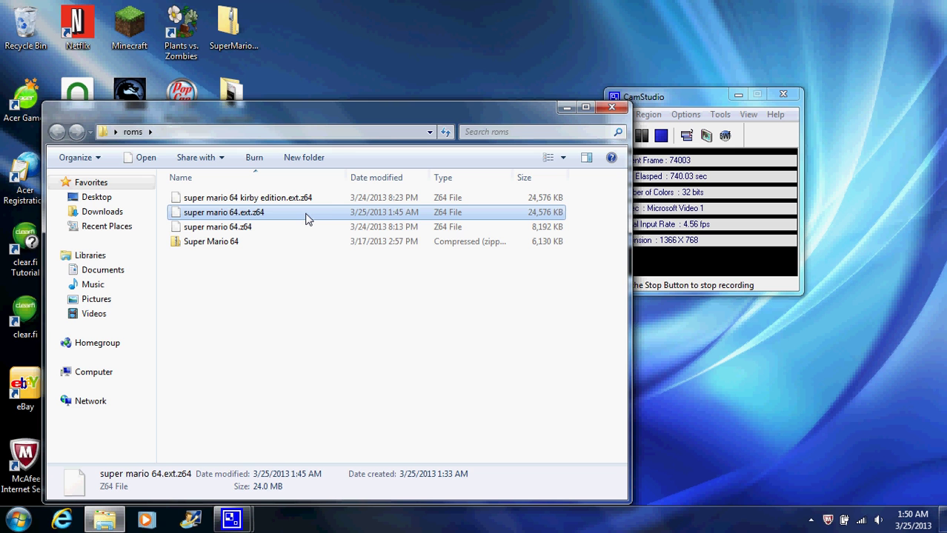
right_click(307, 219)
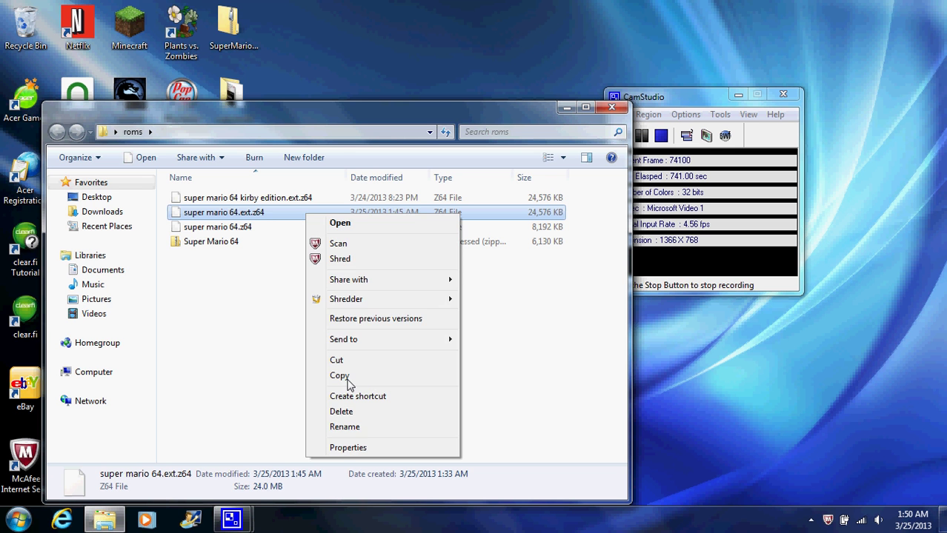
click(362, 427)
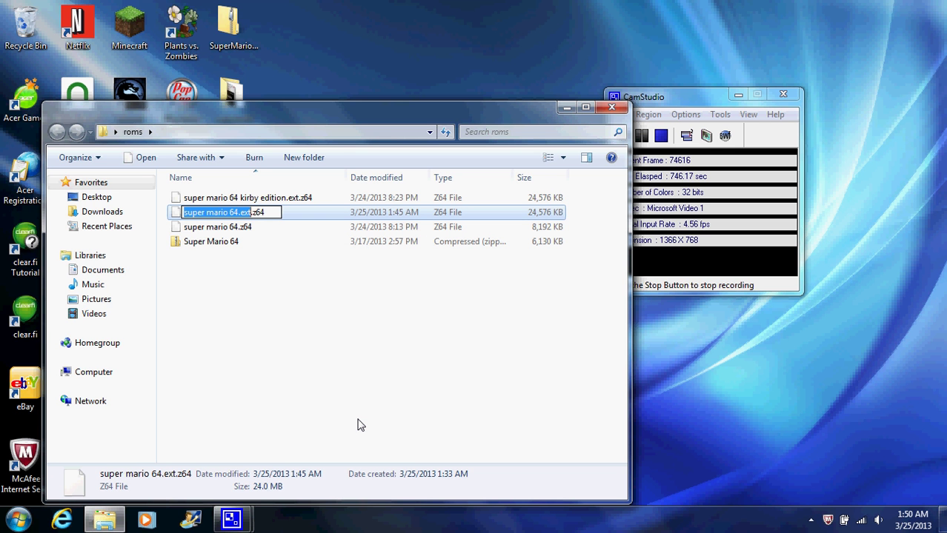
text(youtube file)
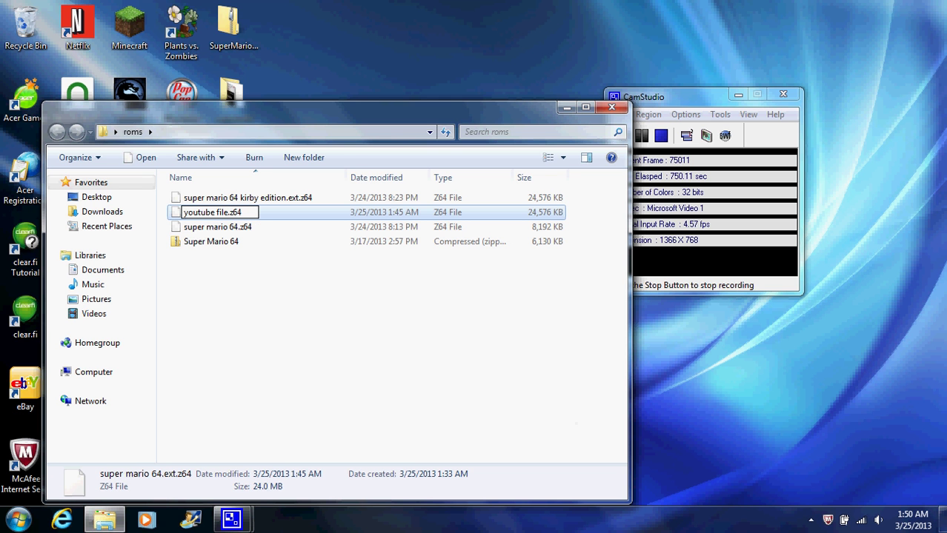
click(468, 377)
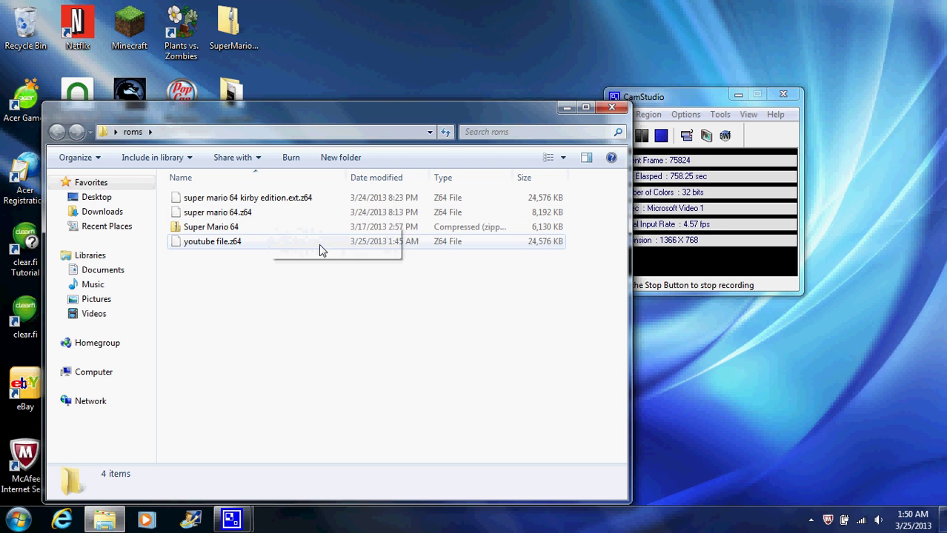
Step: Check the contents of the Super Mario 64 archive, and try to open youtube file.z64 before closing the roms folder
double_click(337, 229)
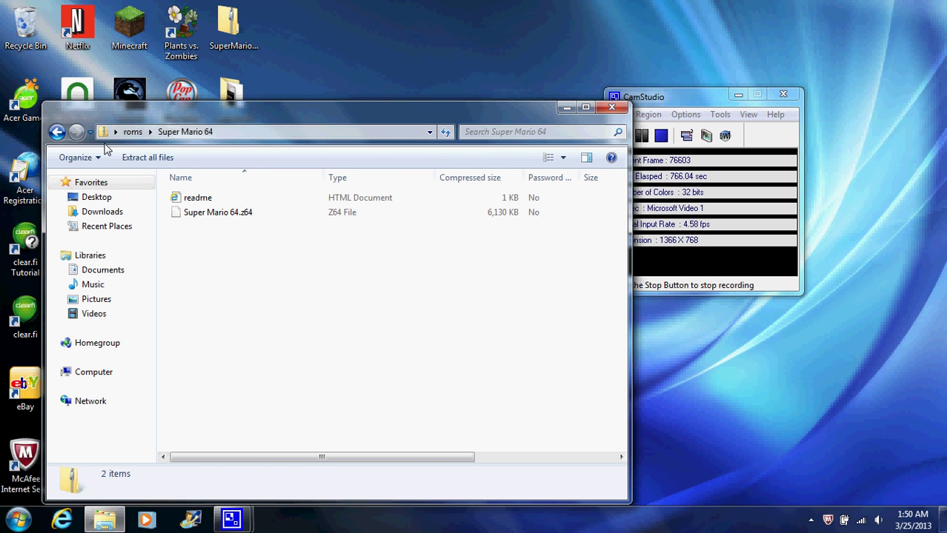
click(57, 132)
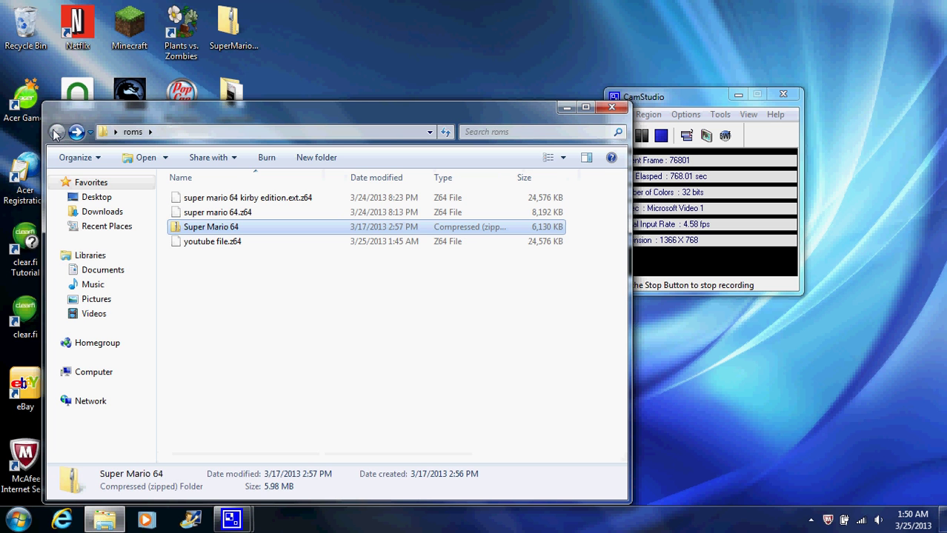
click(282, 243)
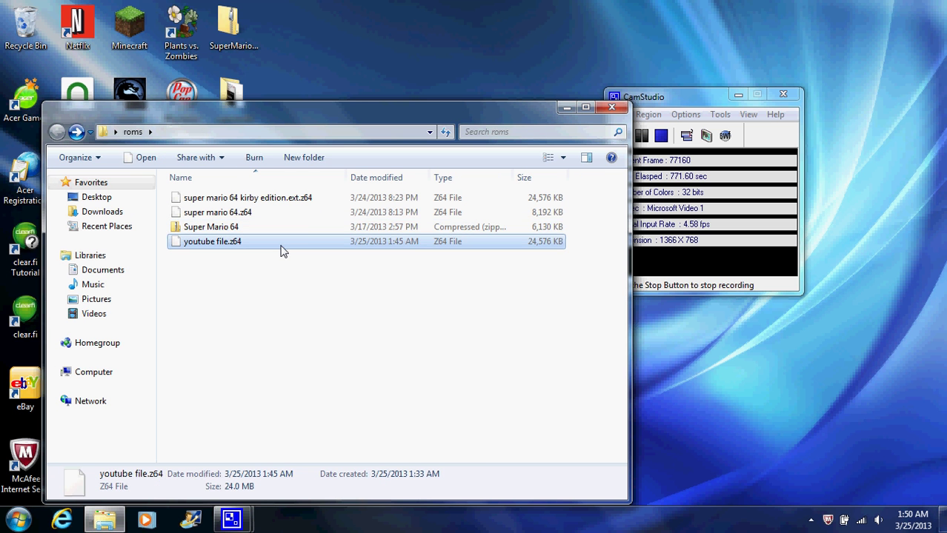
double_click(280, 252)
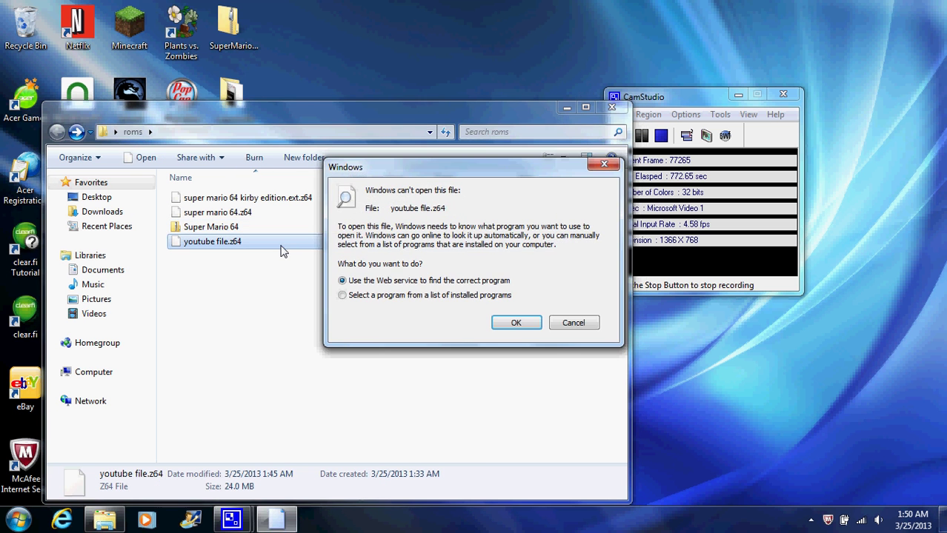
click(585, 329)
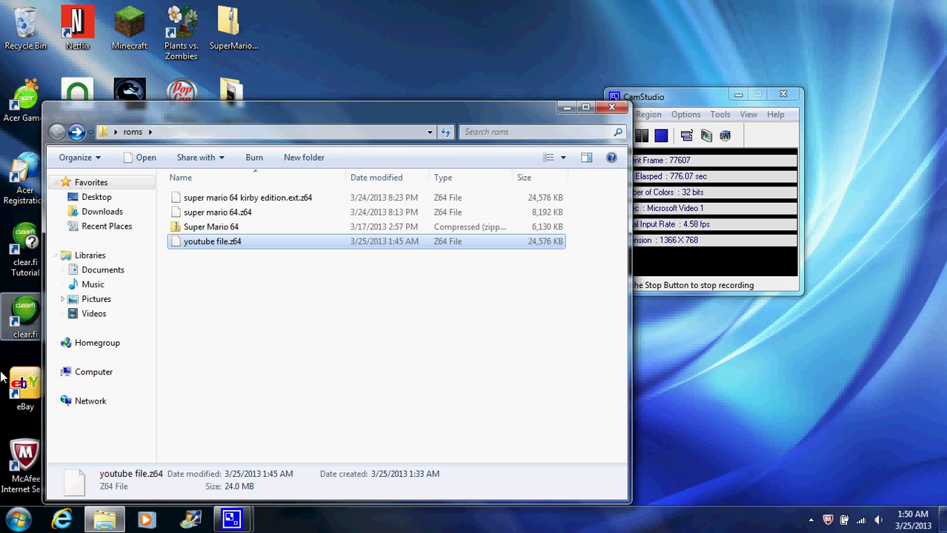
click(611, 108)
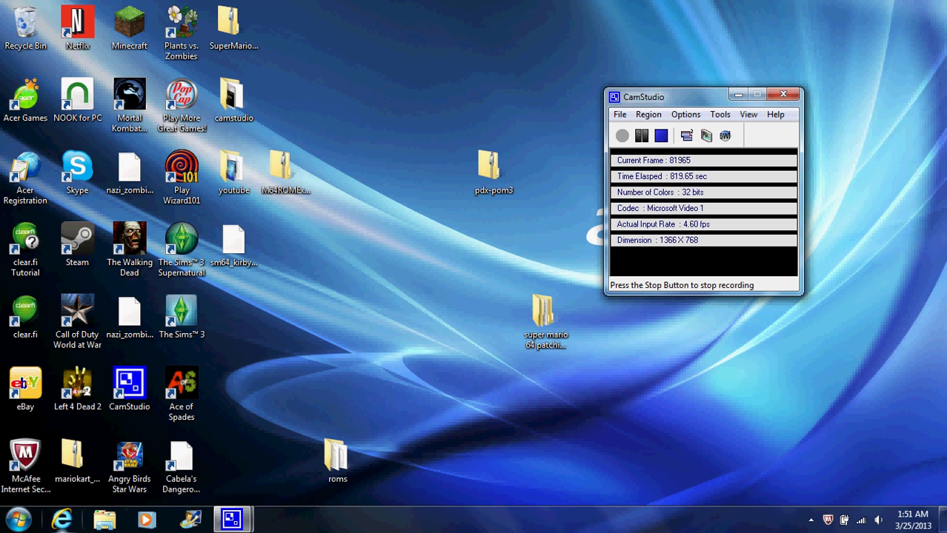
click(62, 520)
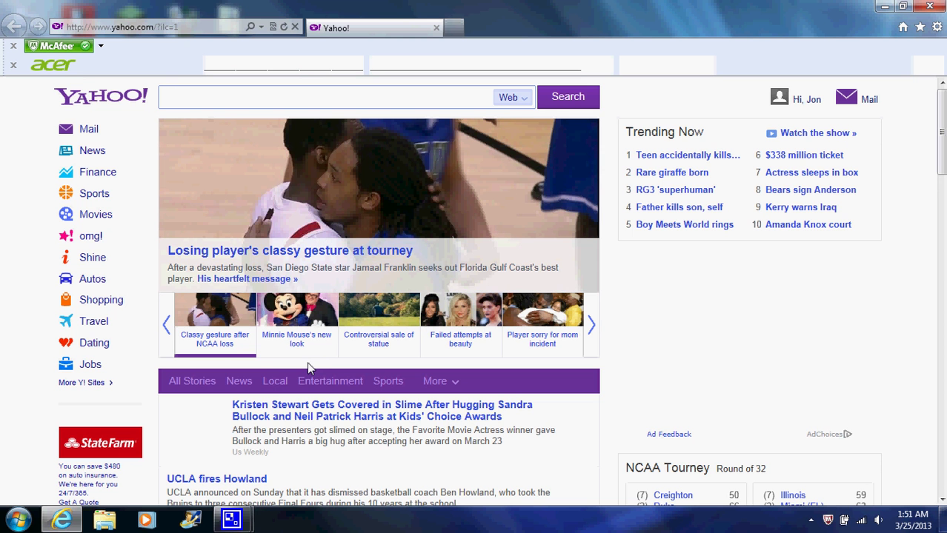
click(178, 33)
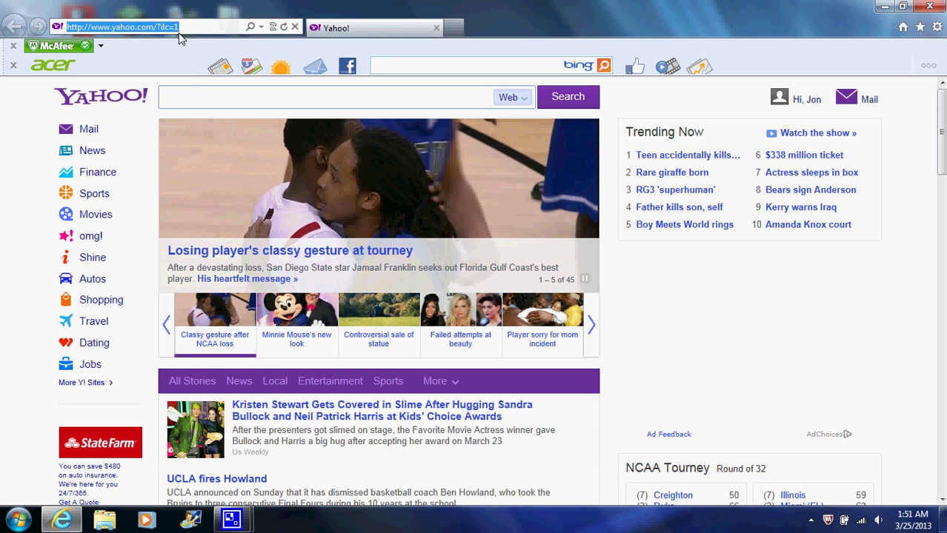
text(www.)
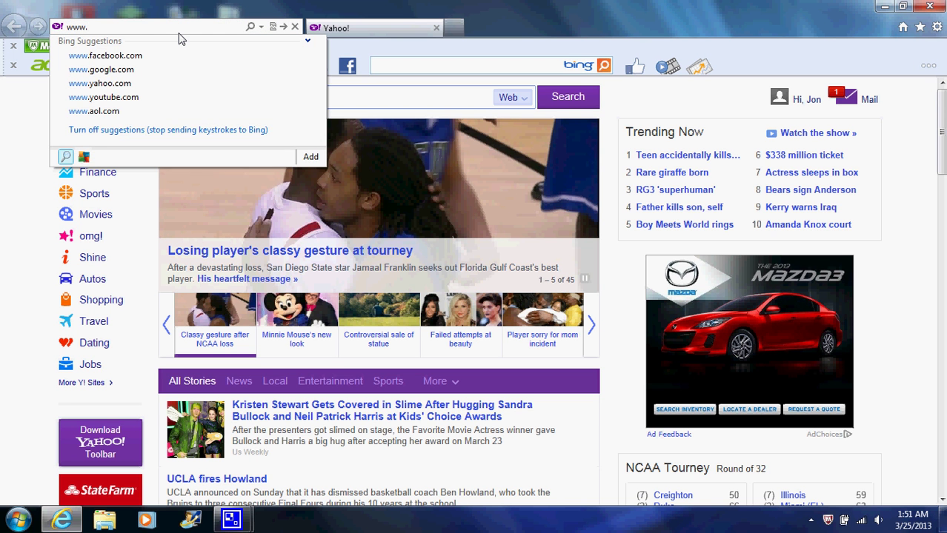
text(youtube.com/)
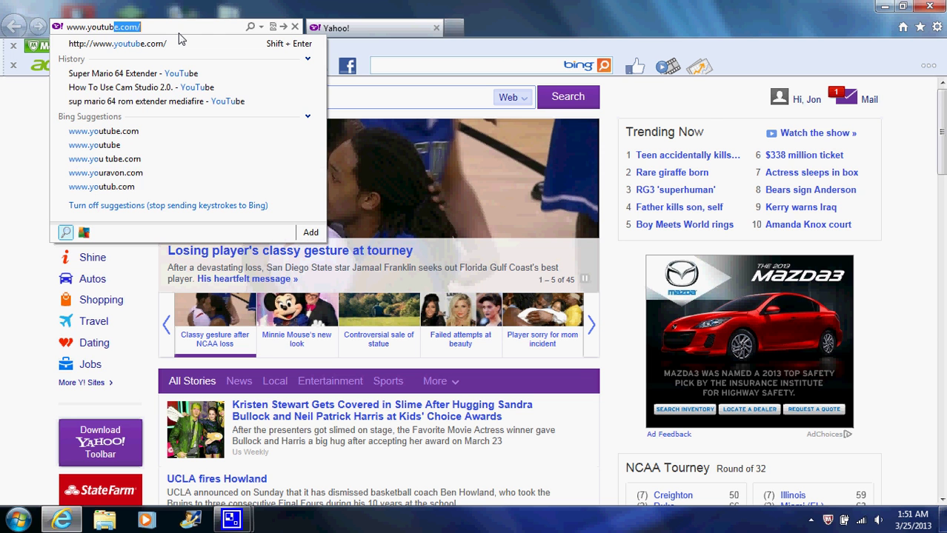
key(Return)
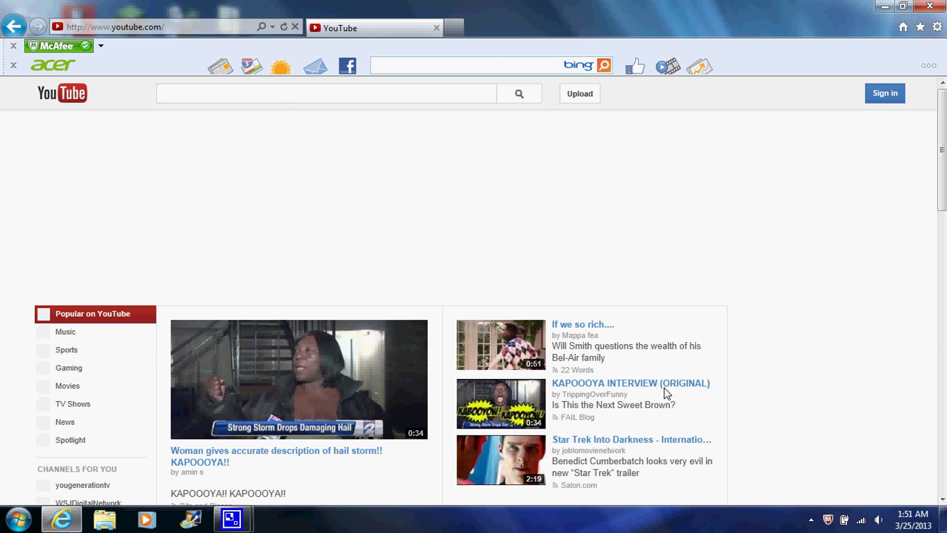
Step: Search YouTube for "super mario 64 kirby edition"
click(277, 96)
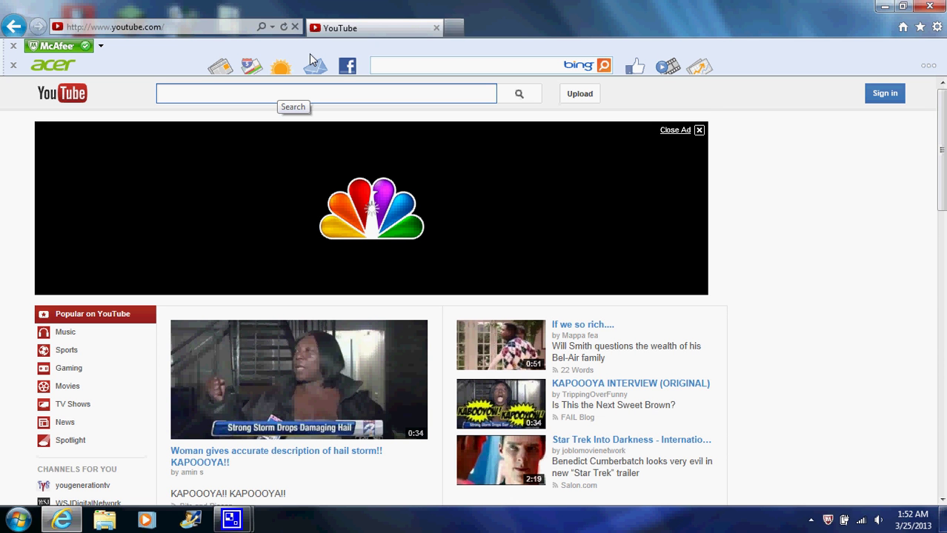
text(supe)
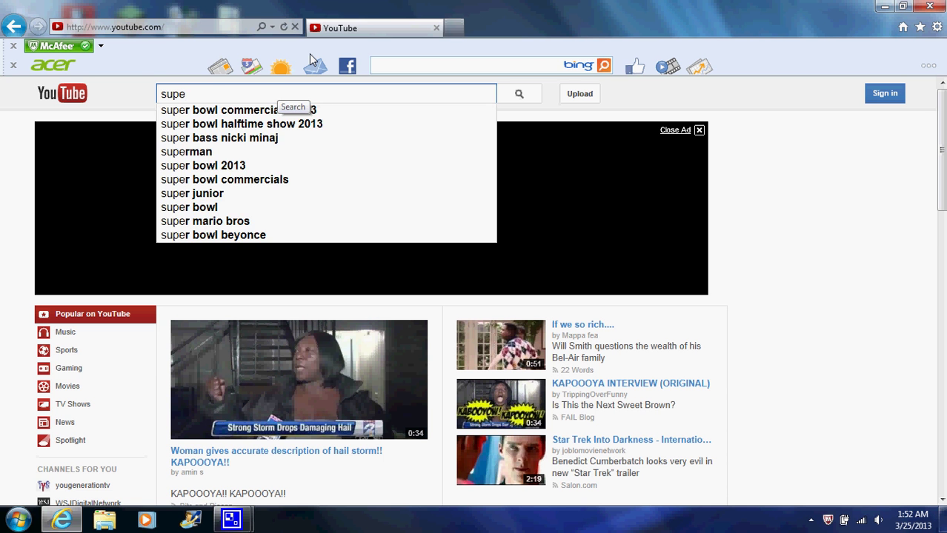
text(r mario 64 k)
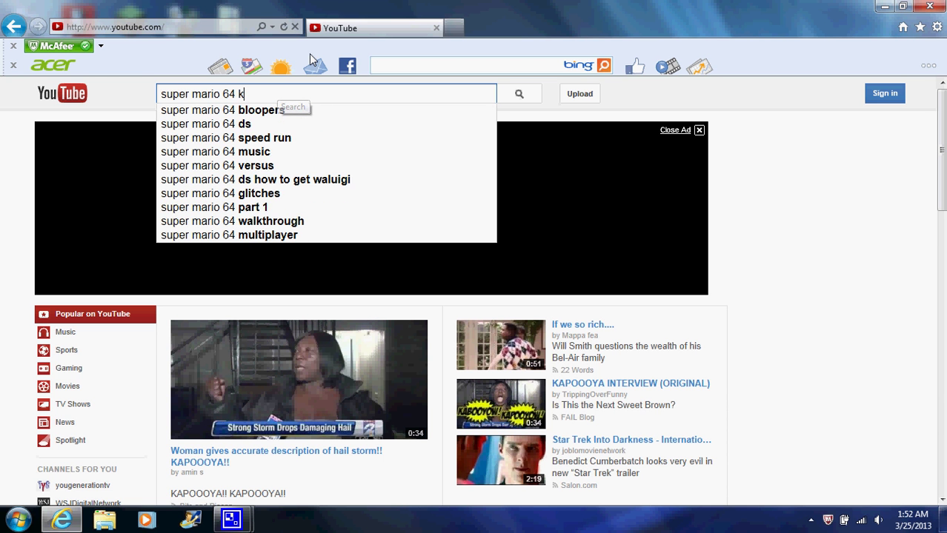
text(irby ed)
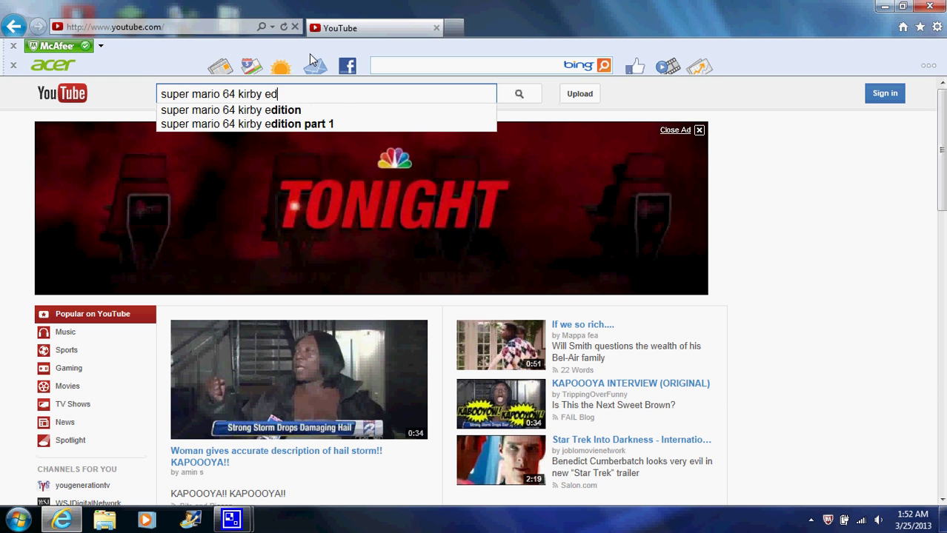
text(ition)
key(Return)
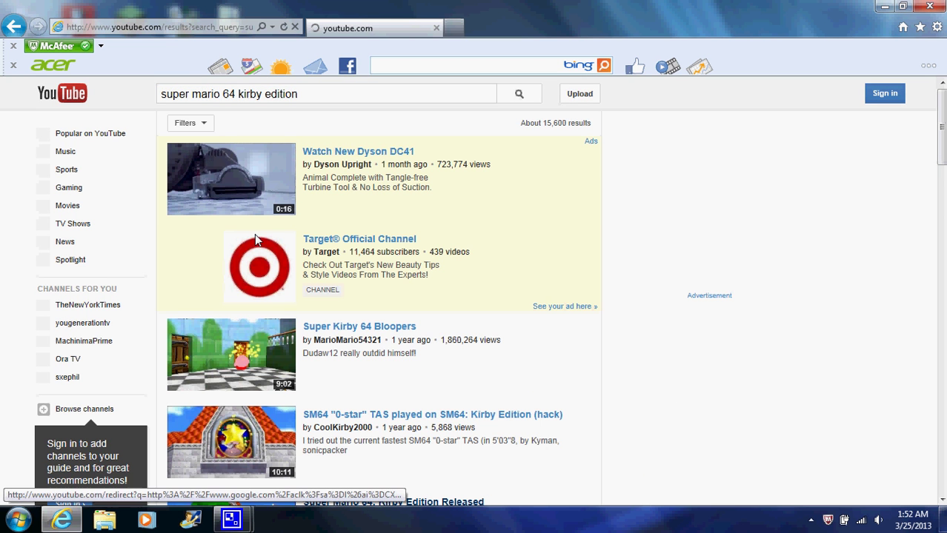
Step: Open the video "Super Mario 64: Kirby Edition Released" by dudaw12 from the search results
scroll(383, 382, down, 2)
scroll(383, 383, down, 3)
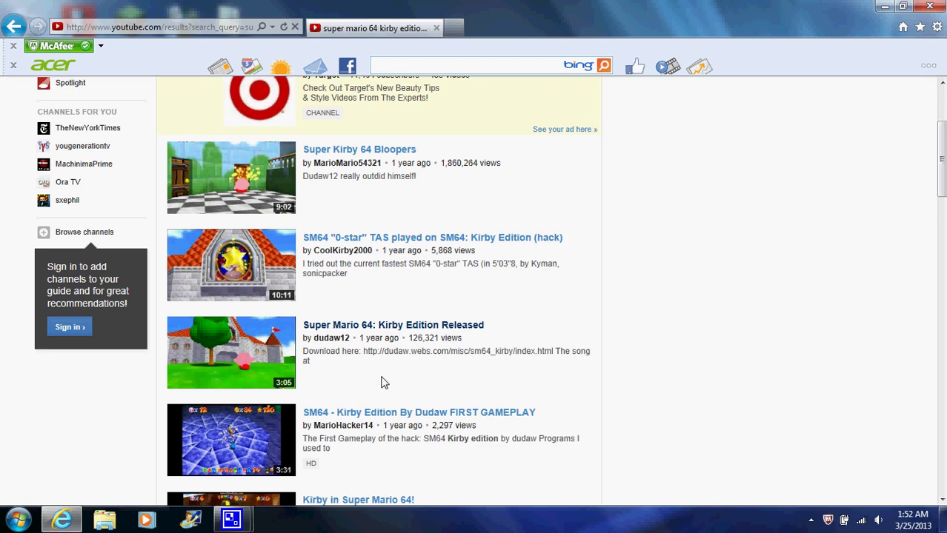
click(448, 333)
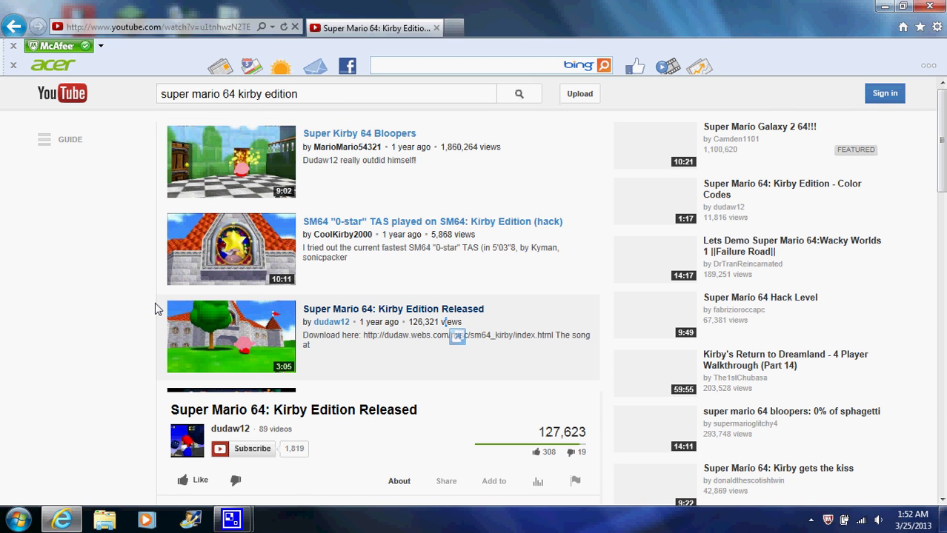
Step: Expand the video's description, follow its dudaw.webs.com download link, and close the video's tab
scroll(155, 309, down, 2)
scroll(154, 310, down, 6)
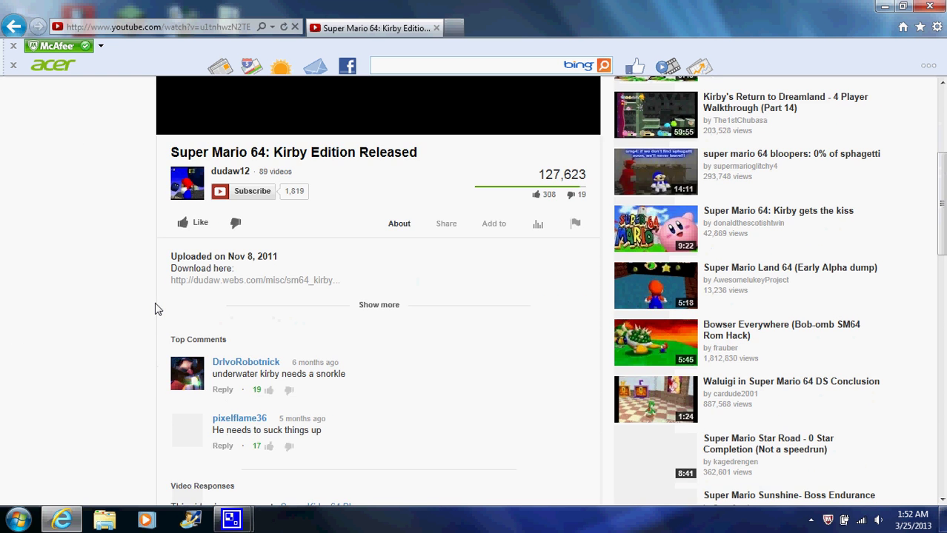
scroll(263, 156, up, 2)
scroll(285, 219, up, 5)
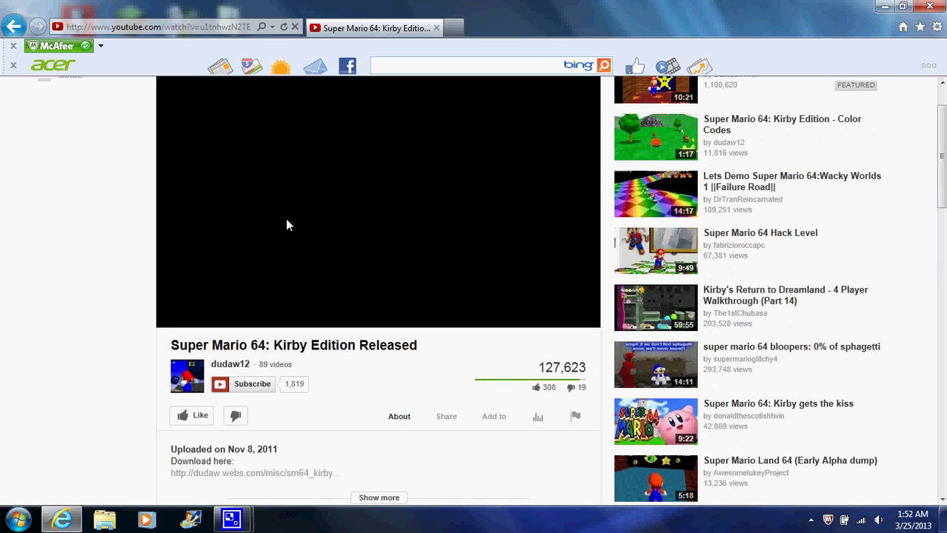
scroll(179, 415, up, 1)
scroll(180, 415, down, 3)
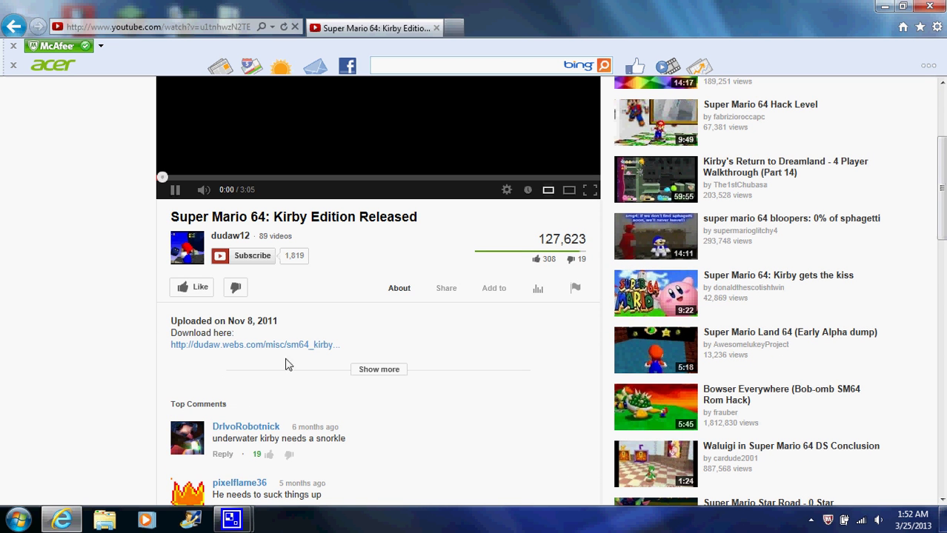
click(379, 380)
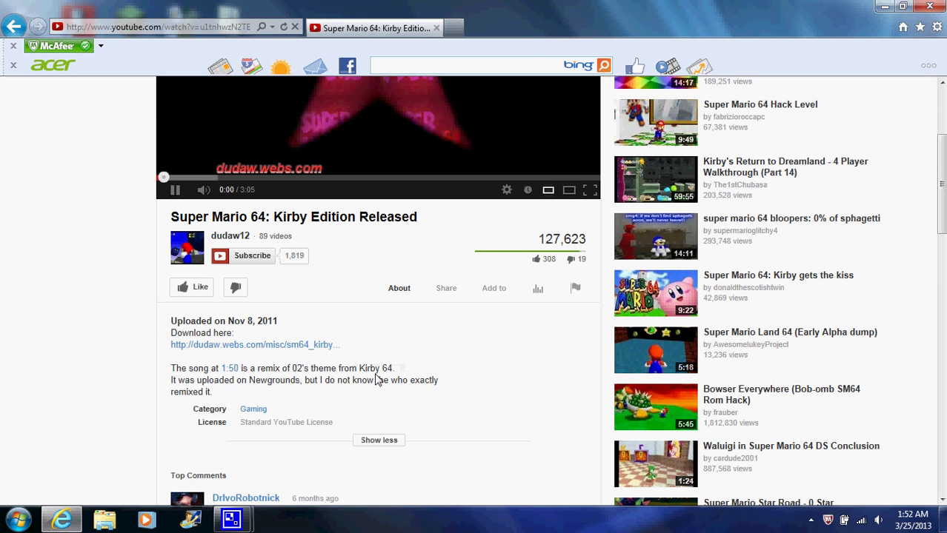
click(270, 347)
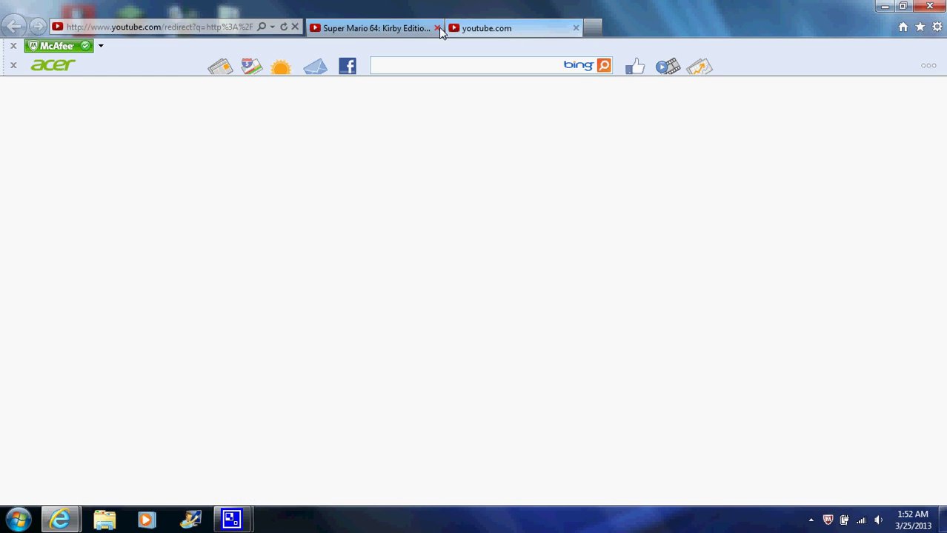
click(437, 28)
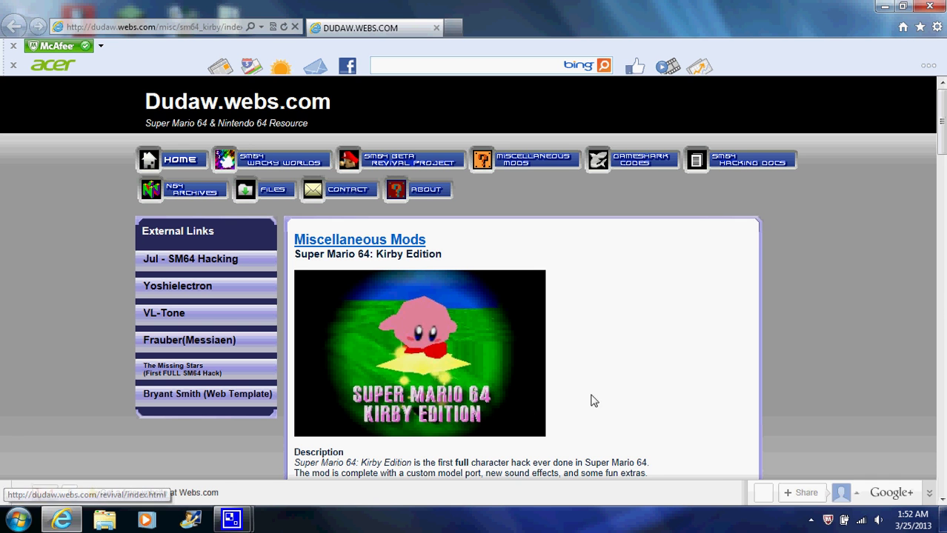
Step: Examine the Super Mario 64: Kirby Edition page's description, download links, embedded videos and screenshots
scroll(591, 402, down, 3)
scroll(591, 402, up, 3)
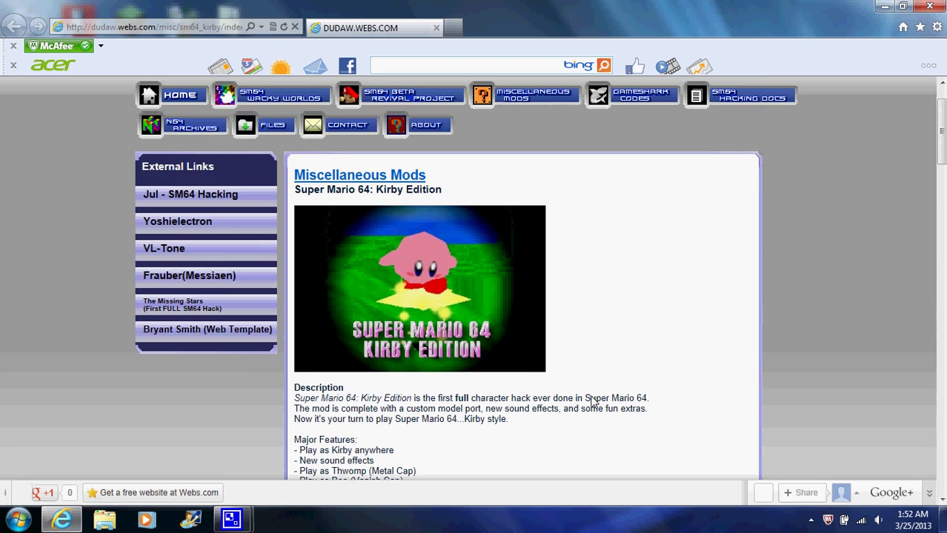
scroll(591, 402, down, 2)
scroll(591, 403, down, 3)
scroll(591, 403, up, 3)
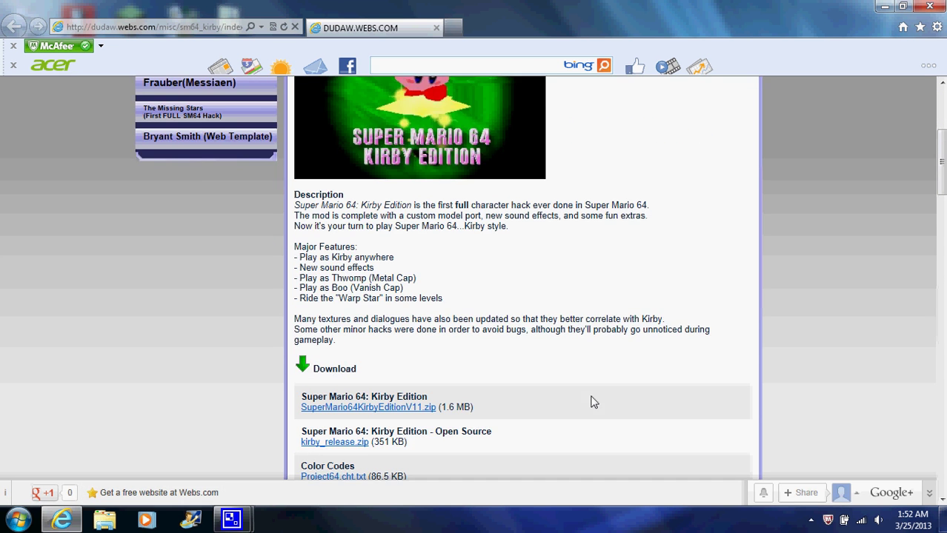
scroll(591, 402, down, 2)
scroll(590, 398, down, 6)
scroll(590, 397, down, 5)
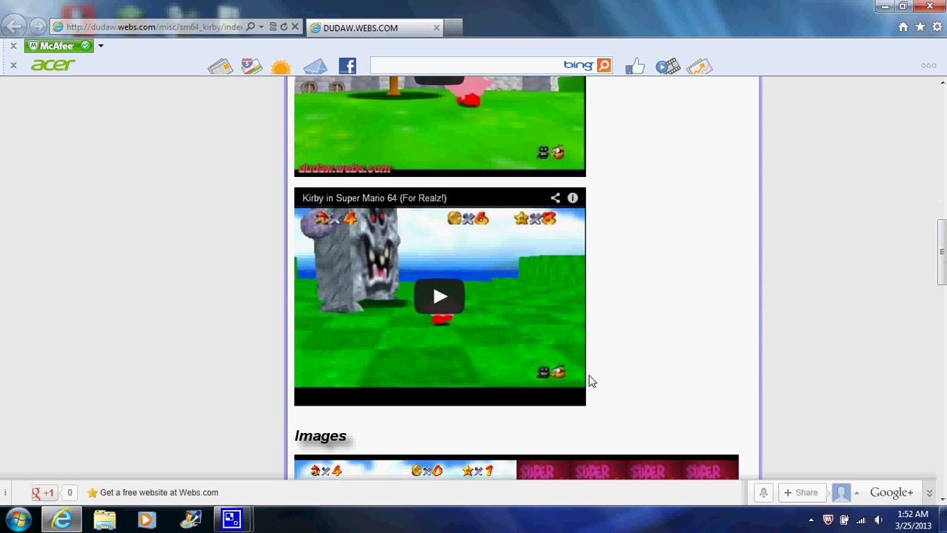
scroll(590, 378, down, 14)
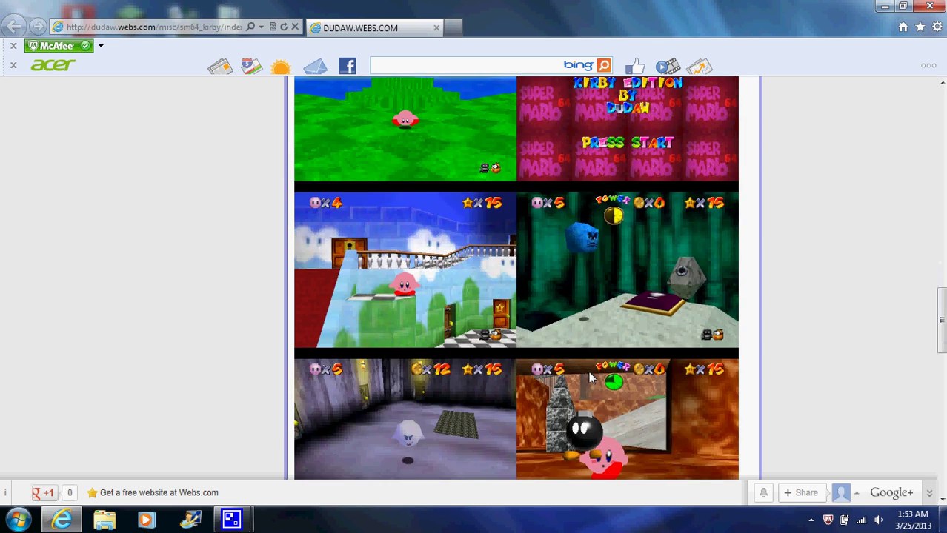
Step: Open the Old Junk (Beta Replica and more) page from the site's Miscellaneous Mods index
scroll(573, 365, down, 1)
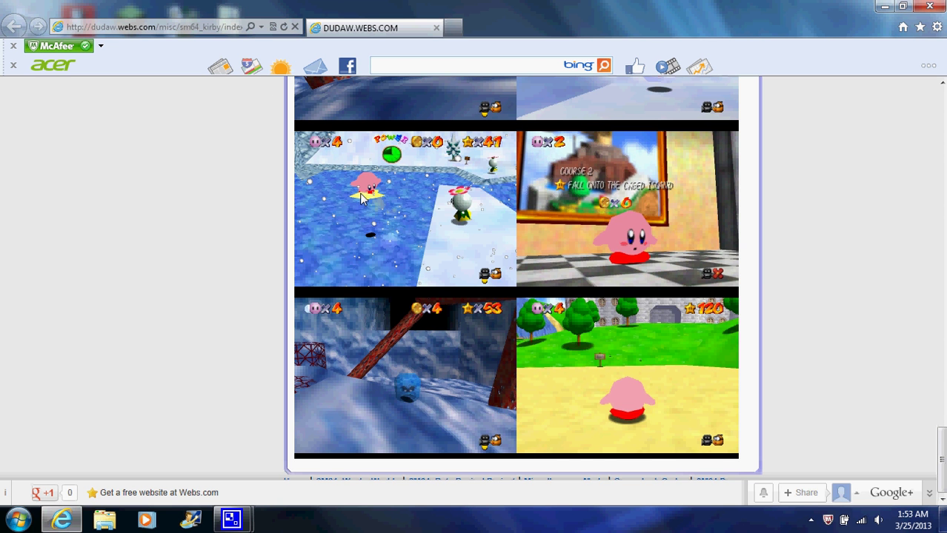
scroll(626, 373, up, 12)
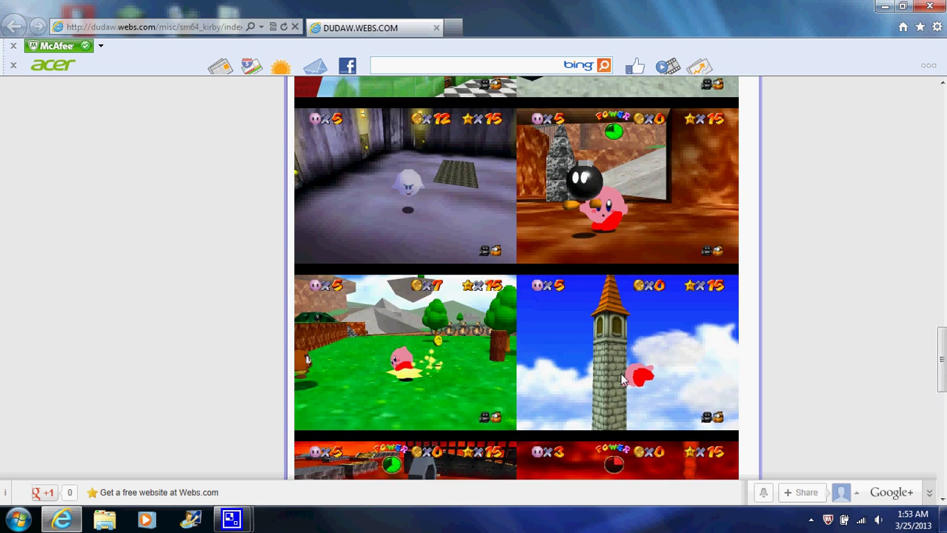
scroll(620, 374, up, 15)
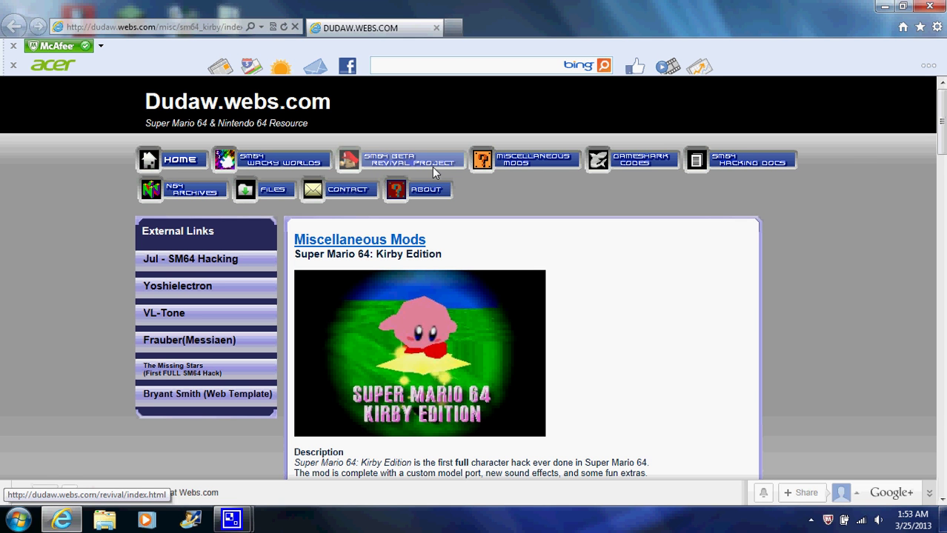
click(538, 161)
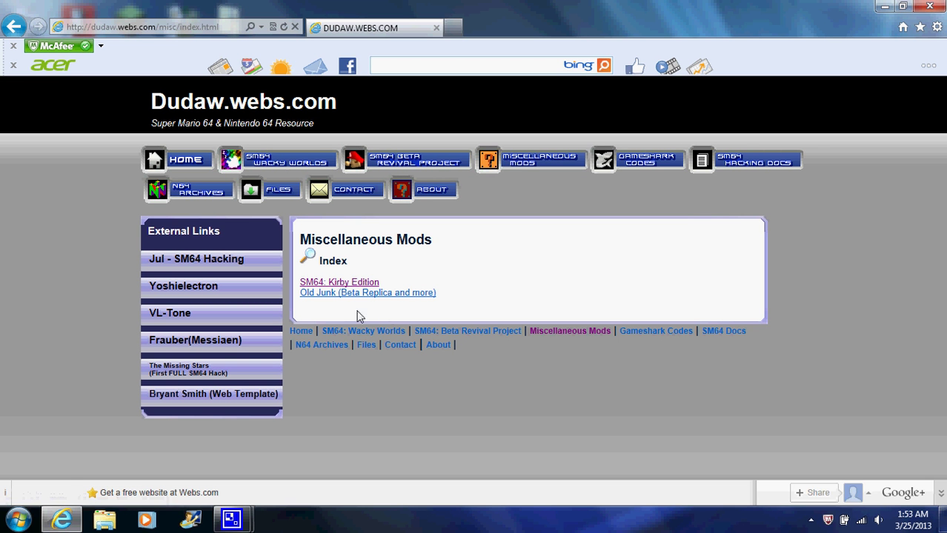
click(380, 294)
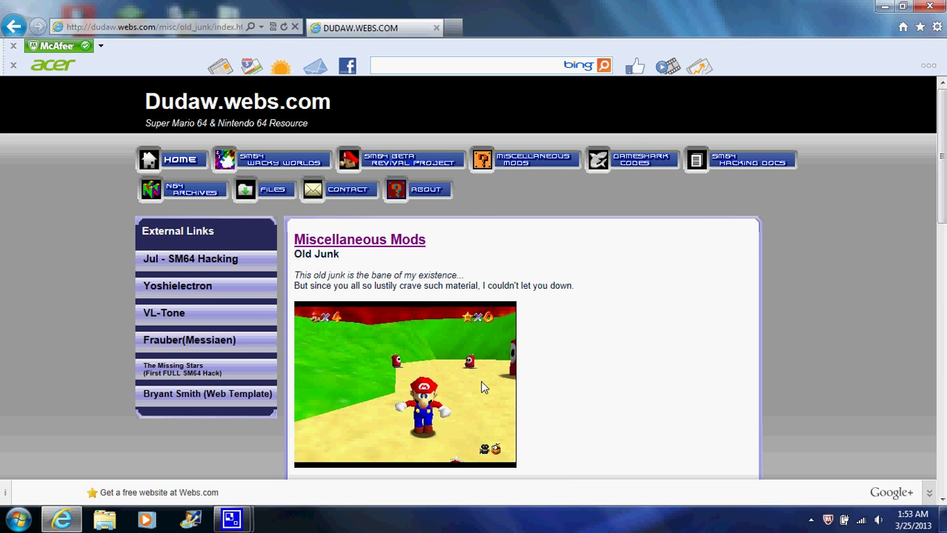
Step: Start downloading the Luigi version of Super Mario 64 2/Luigi Edition/Ultra Challenge from its Google Docs file page
scroll(562, 481, down, 3)
scroll(562, 478, down, 3)
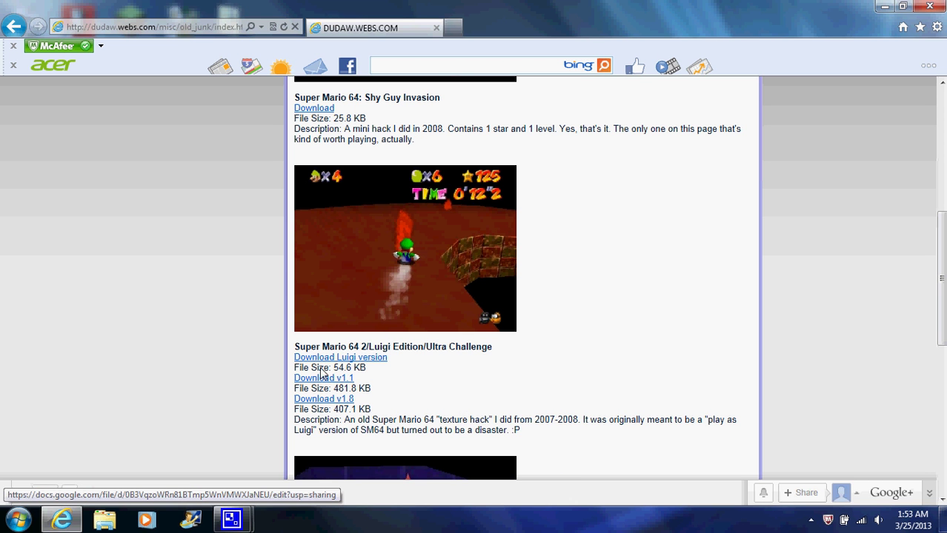
click(348, 358)
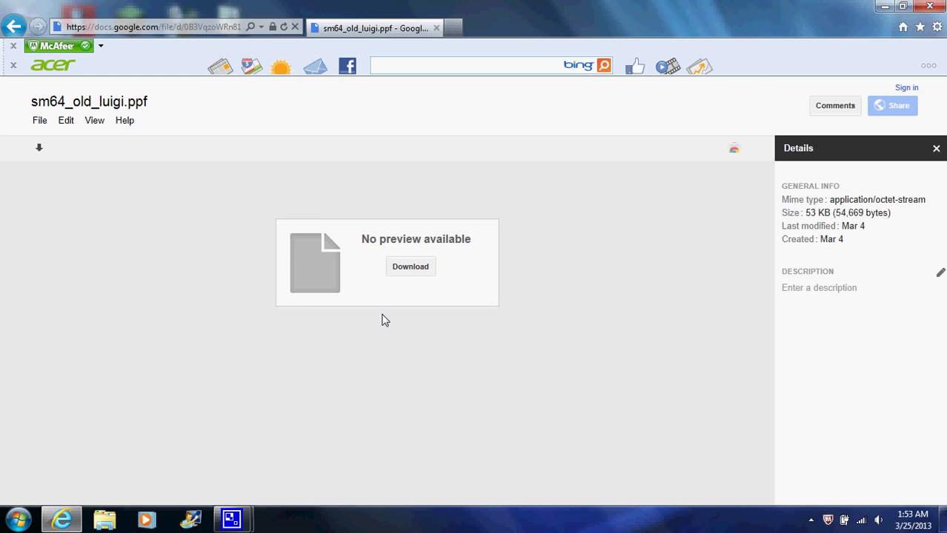
click(414, 272)
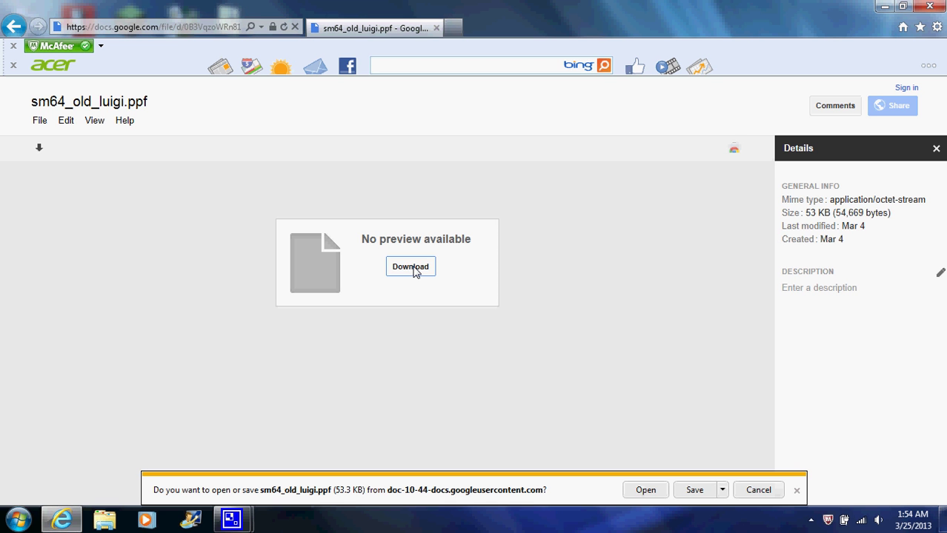
Step: Save the sm64_old_luigi PPF file to the Desktop and close the browser window
click(722, 490)
click(766, 474)
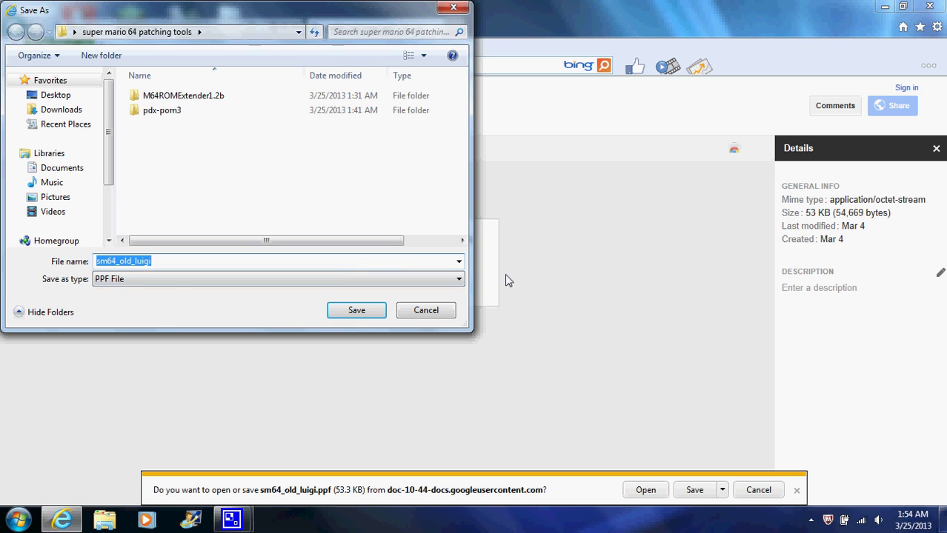
click(47, 97)
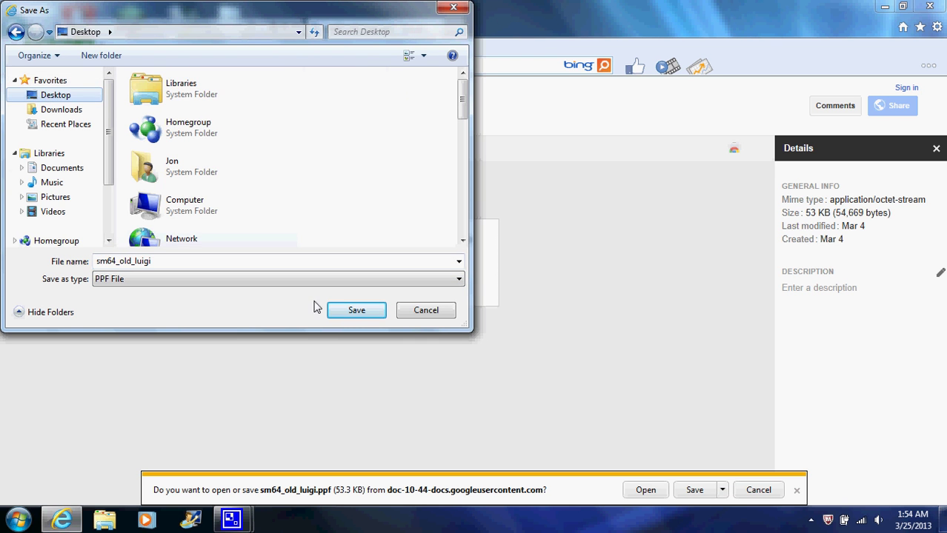
click(353, 311)
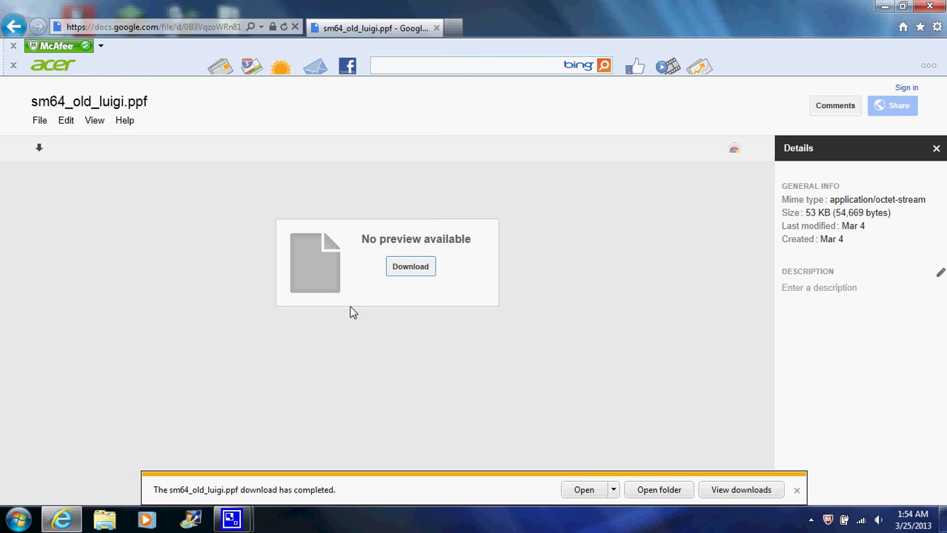
click(930, 6)
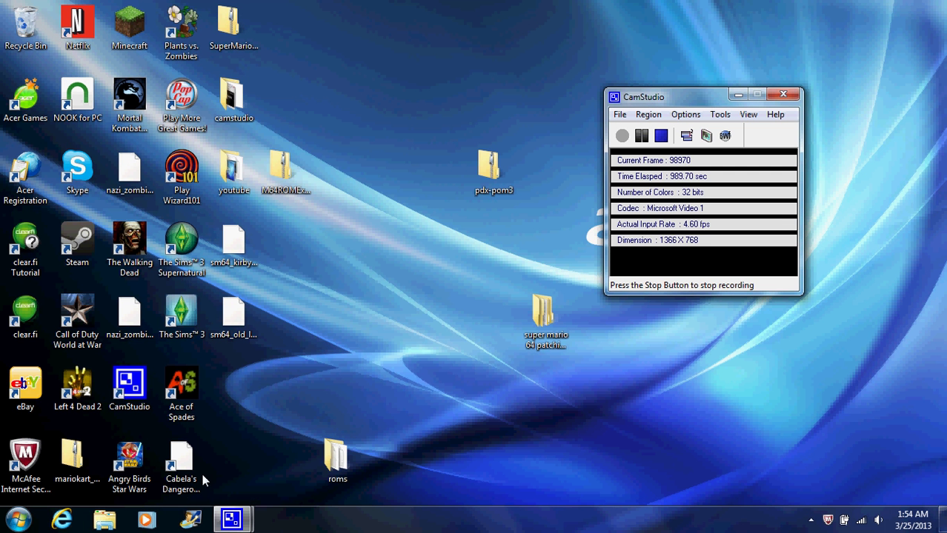
click(250, 246)
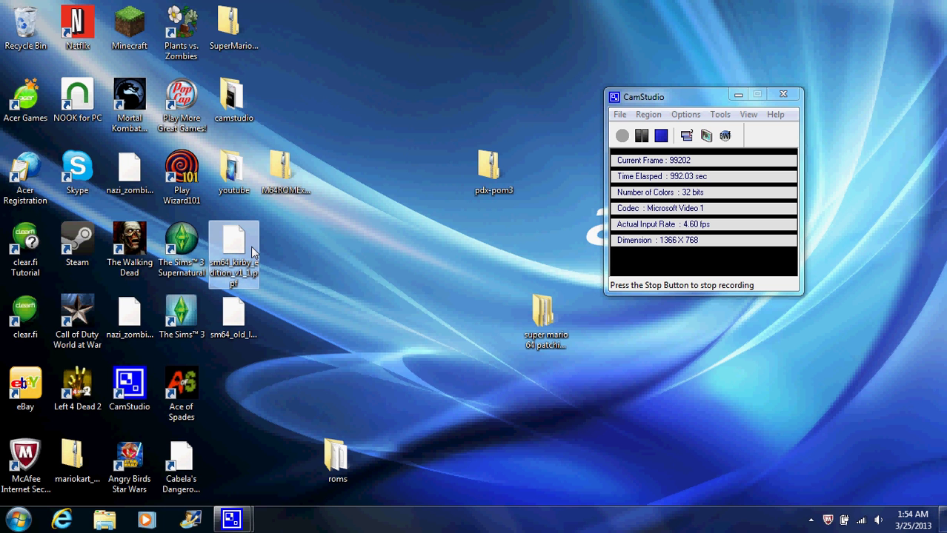
click(299, 275)
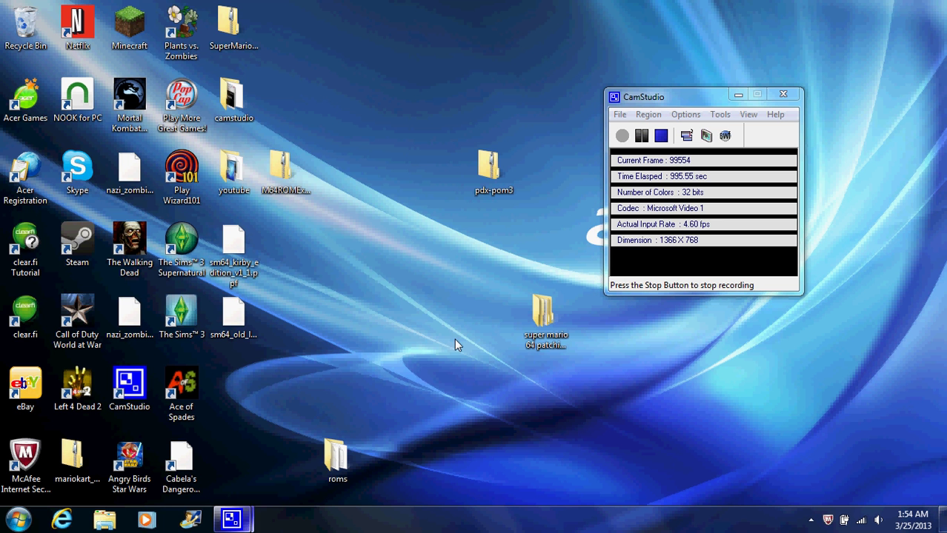
click(615, 115)
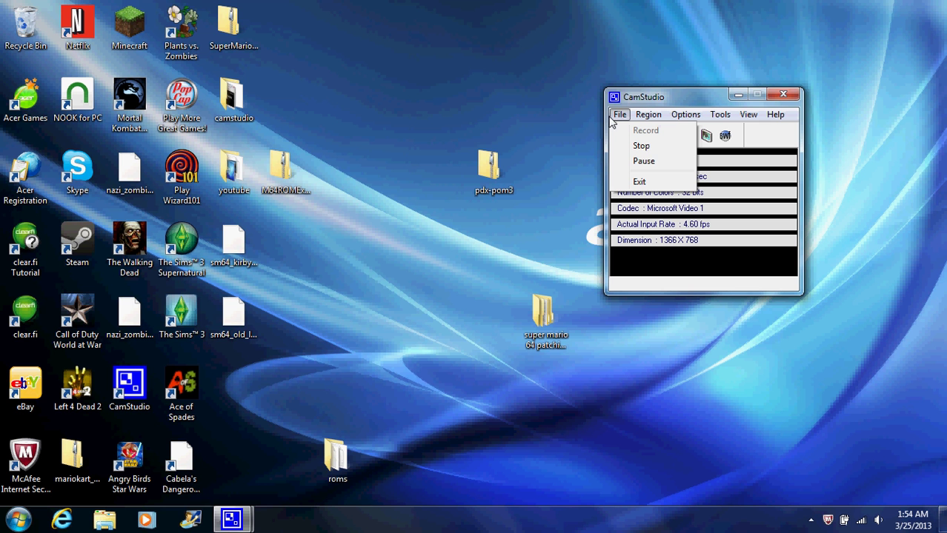